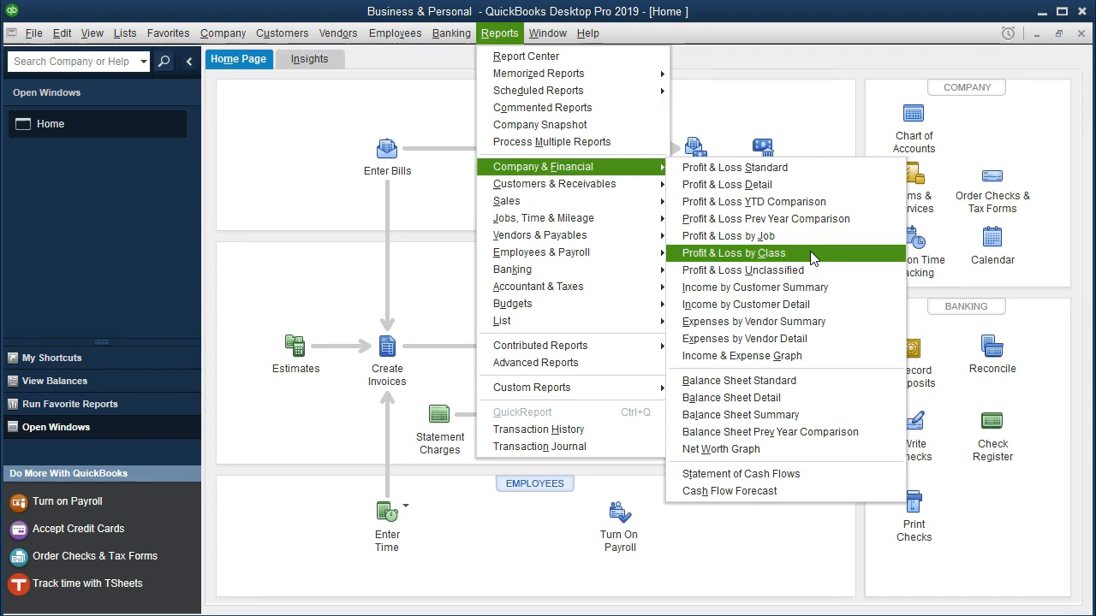
Open the Profit & Loss by Class report and set its date range from 01/01/2020 to 12/31/2020
key("Tab")
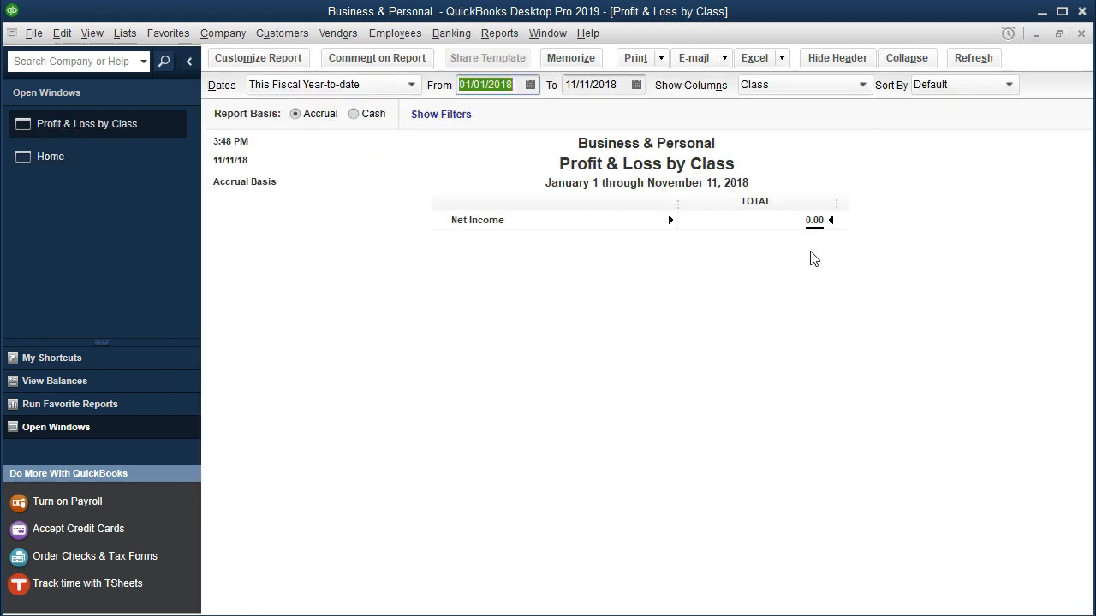
type("01/01/2020")
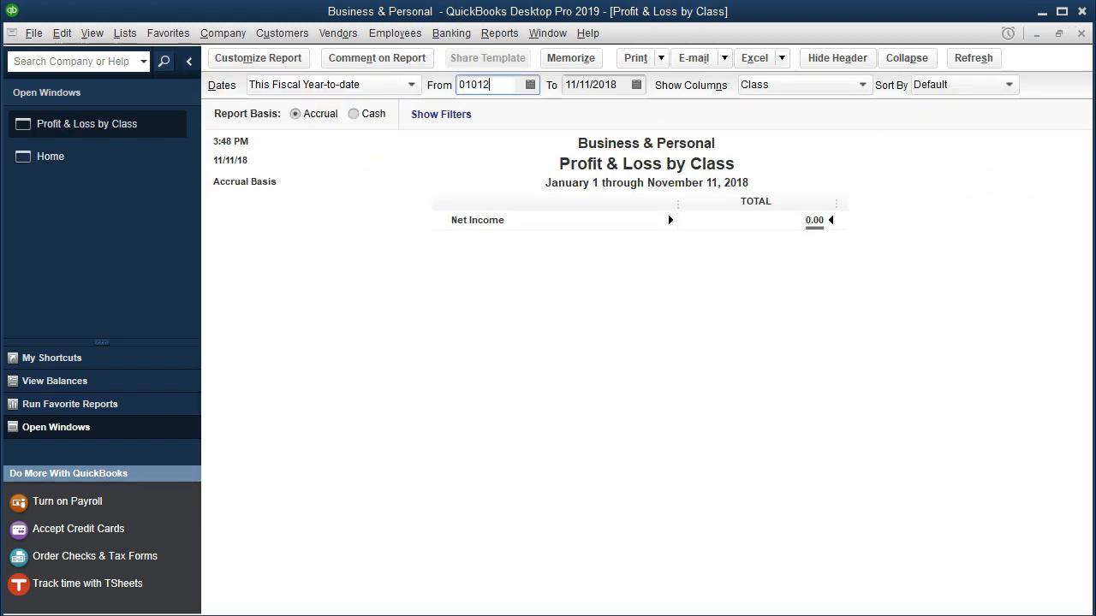
key("Tab")
type("12/31/2020")
key("Tab")
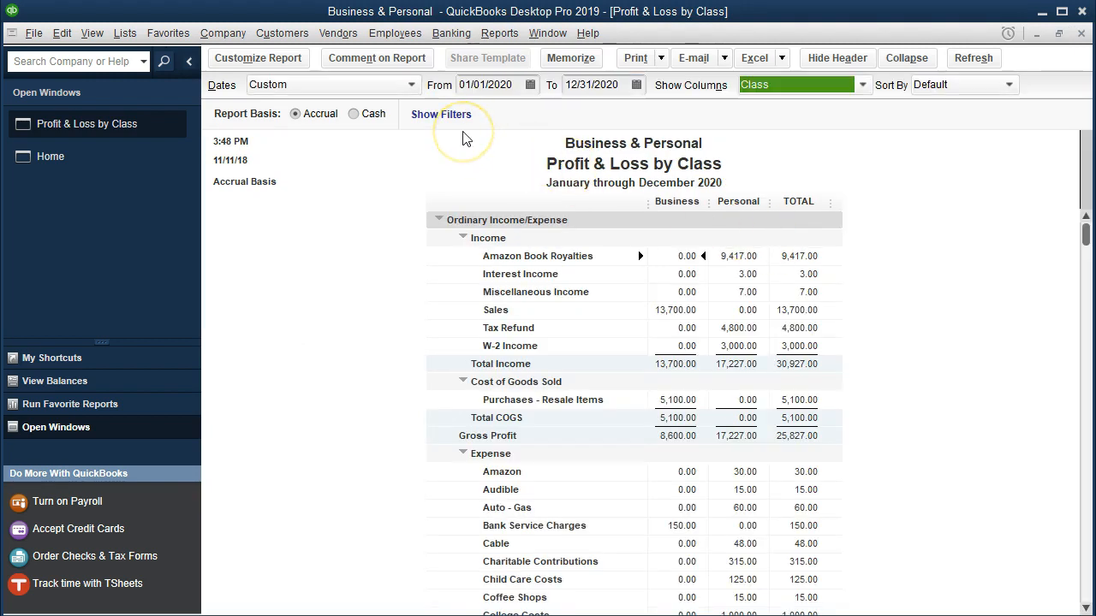
Customize the report's column label font to size 11 and apply the change to all related fonts
left_click(257, 57)
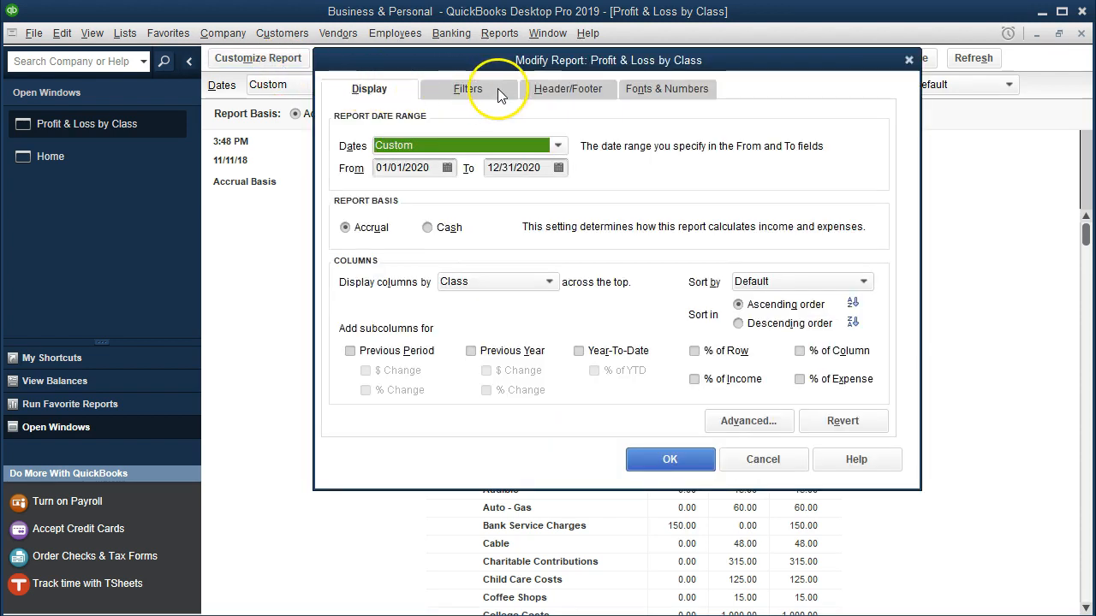
left_click(657, 89)
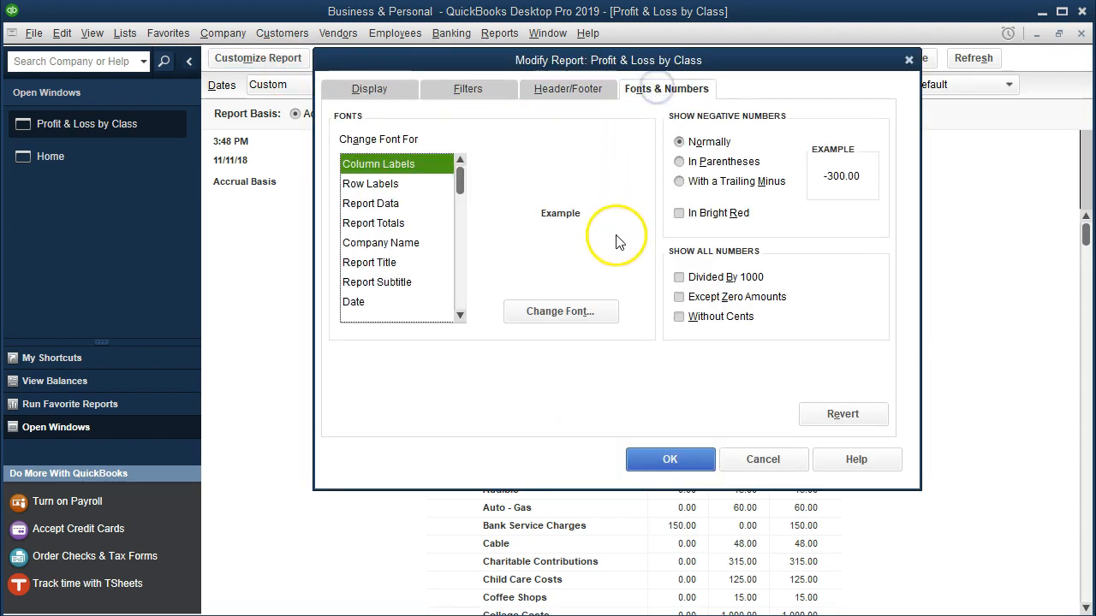
left_click(595, 310)
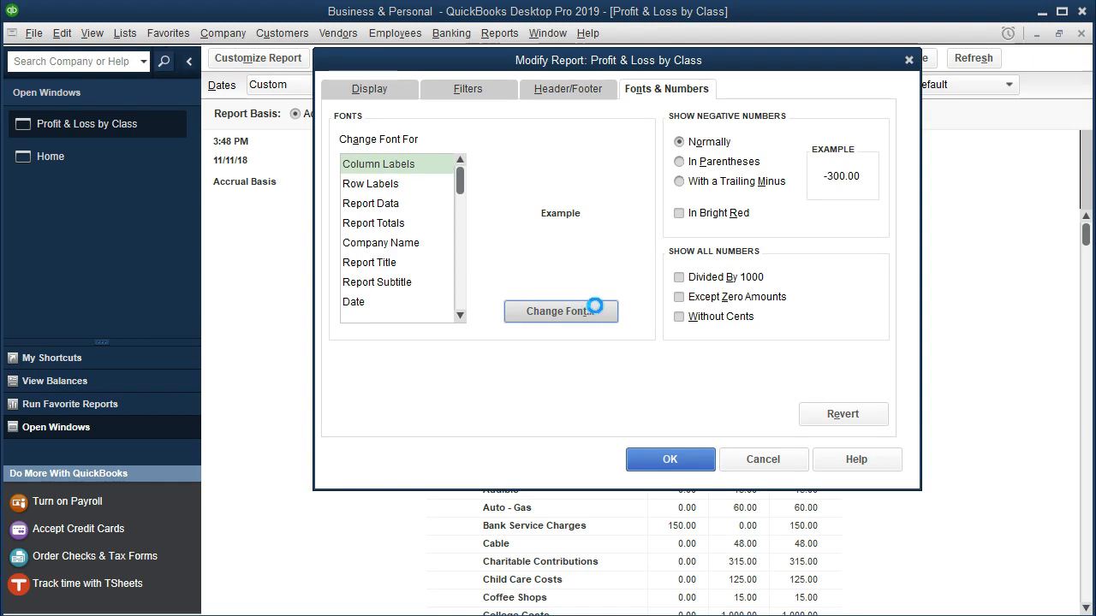
left_click(571, 247)
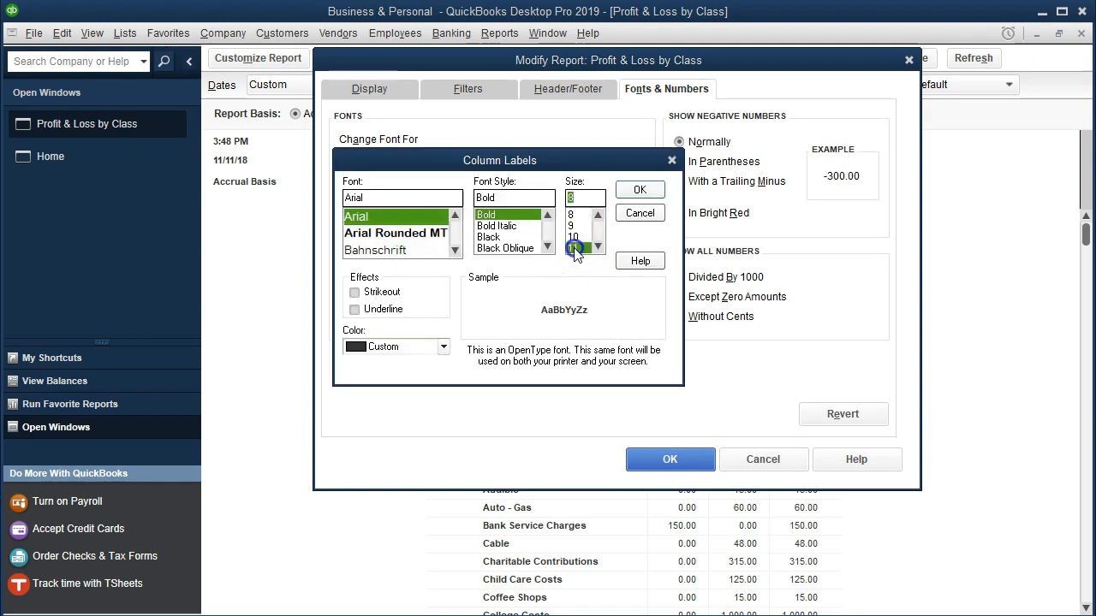
left_click(640, 189)
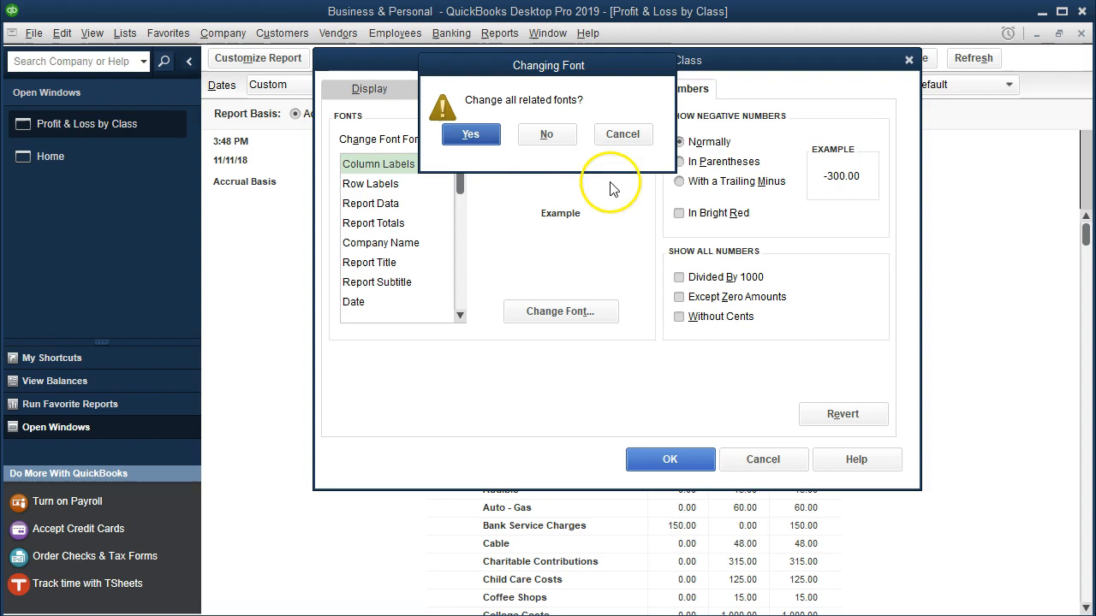
left_click(484, 134)
left_click(665, 456)
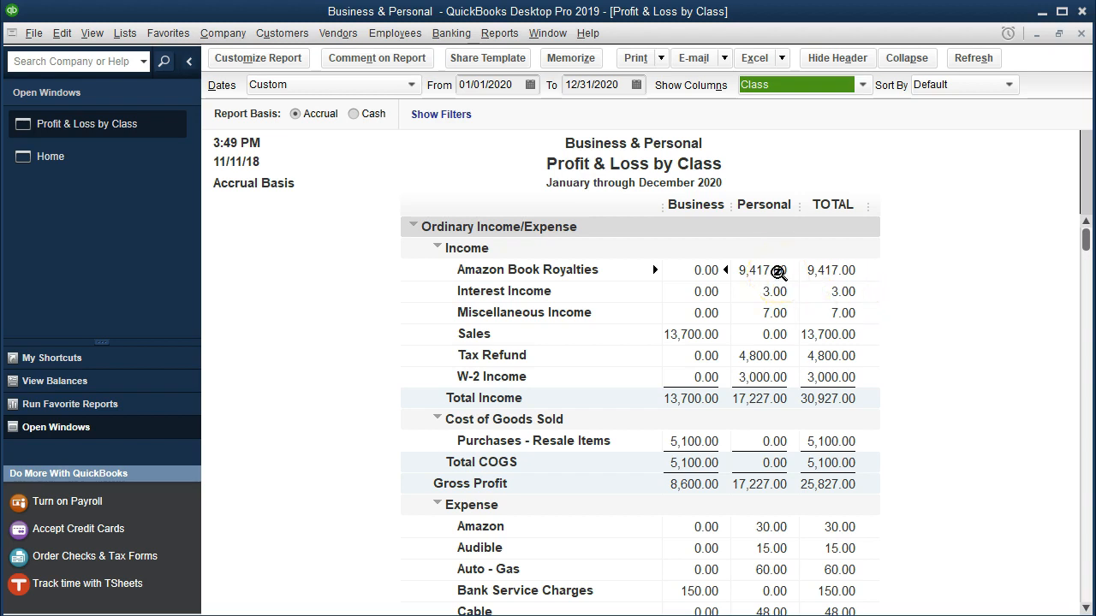
Examine the income and expense lines in the report's Personal column alongside the Business column
scroll(778, 273, "down", 2)
scroll(777, 272, "down", 2)
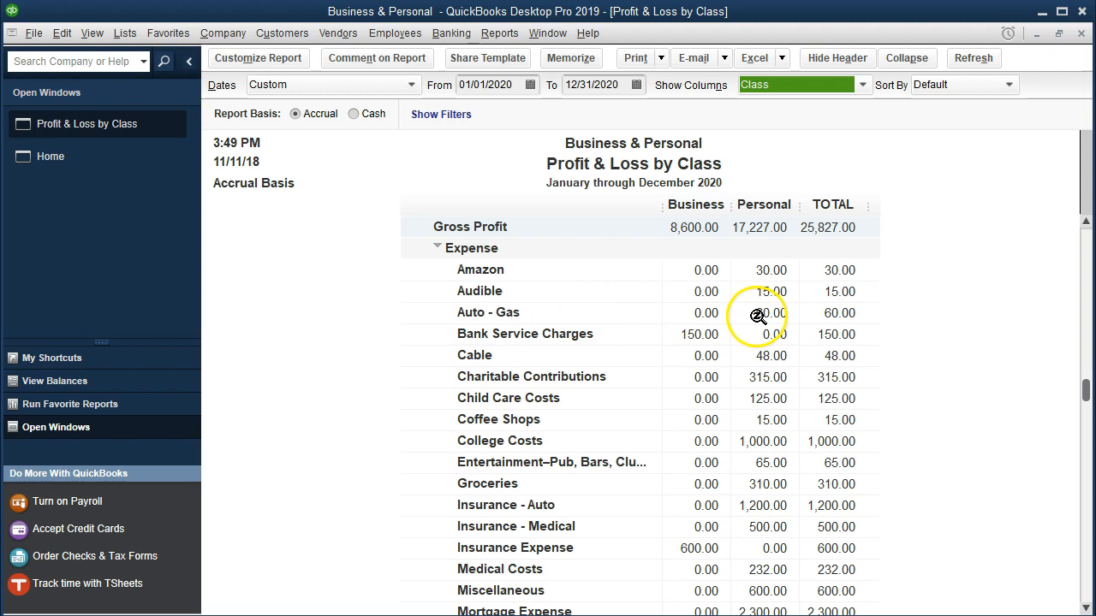
left_click(766, 271)
left_click(768, 291)
left_click(775, 314)
left_click(781, 358)
scroll(777, 366, "up", 4)
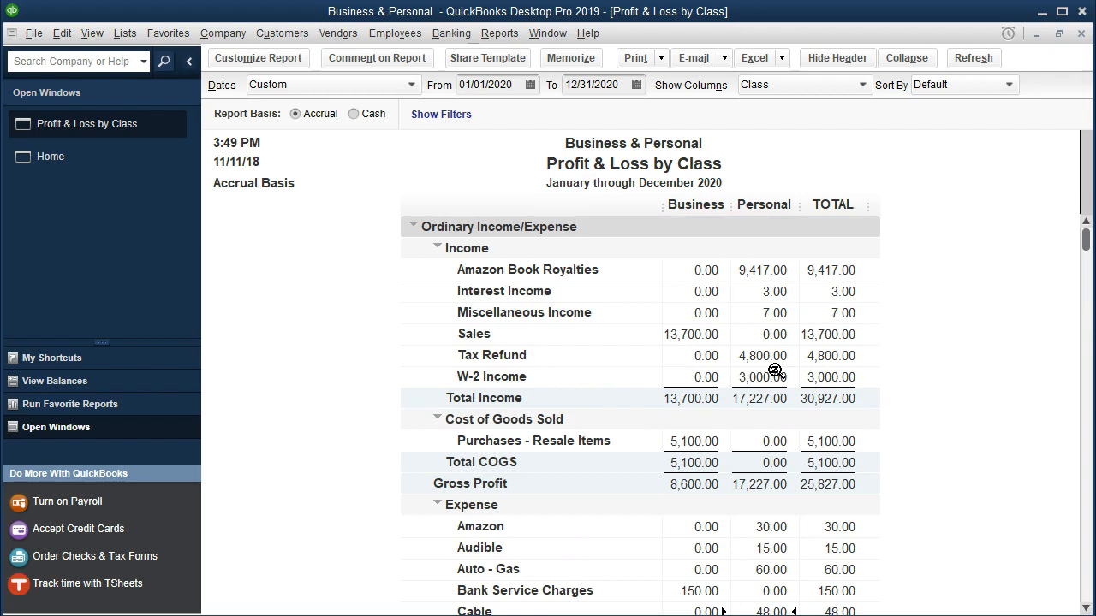
scroll(776, 371, "down", 2)
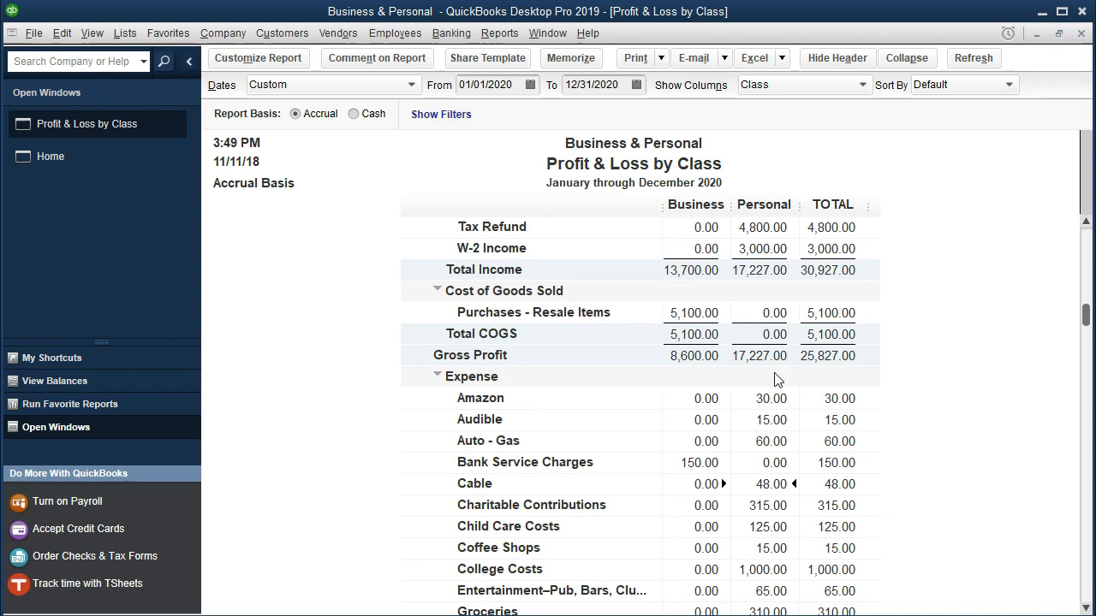
scroll(778, 380, "up", 2)
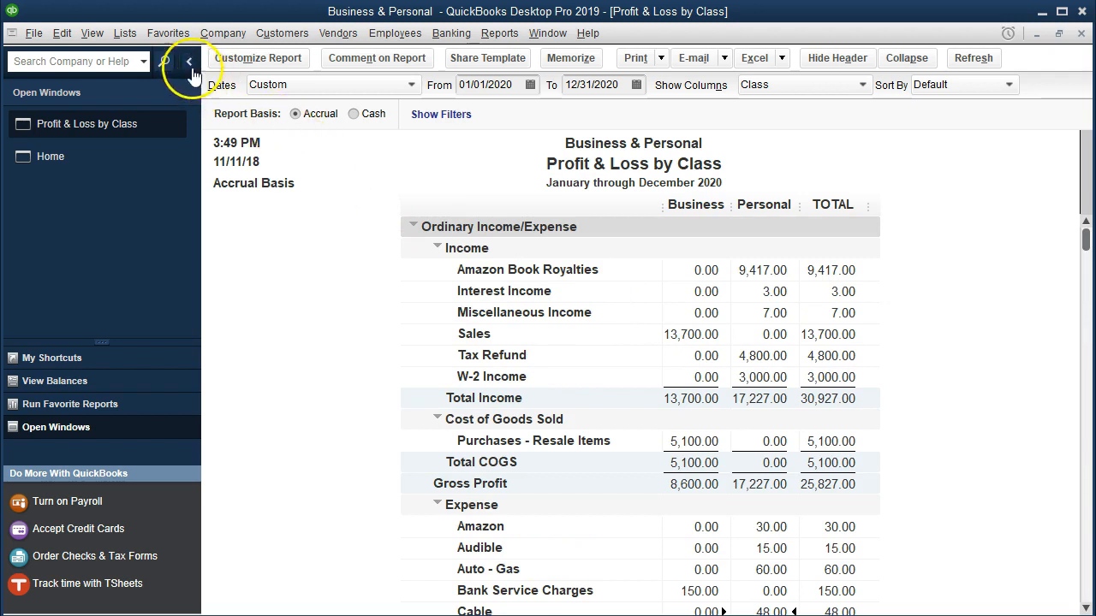
Open the Chart of Accounts list
left_click(126, 36)
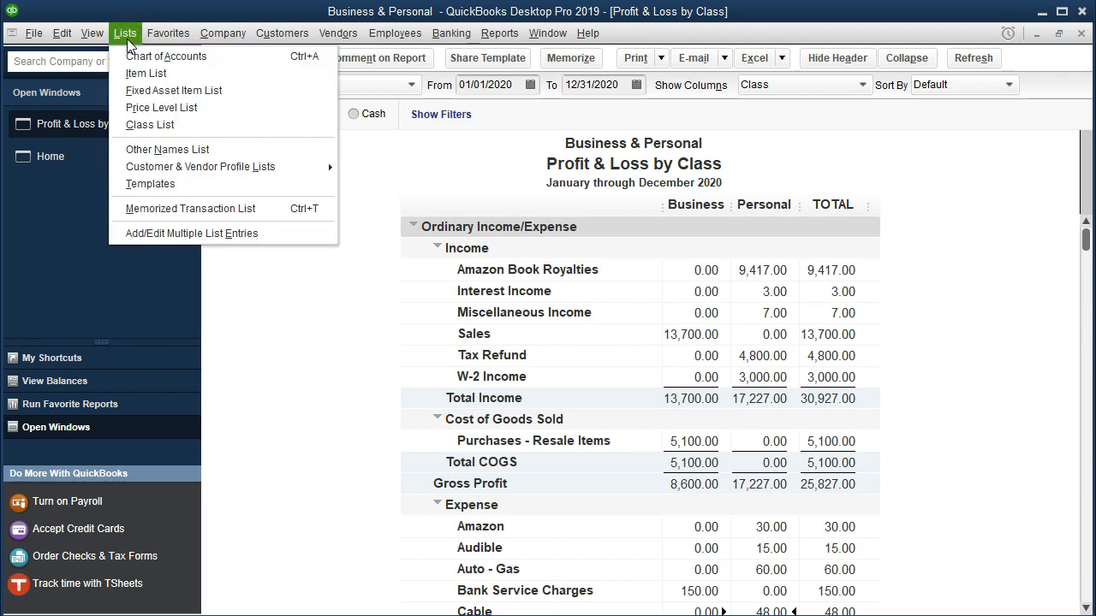
left_click(159, 55)
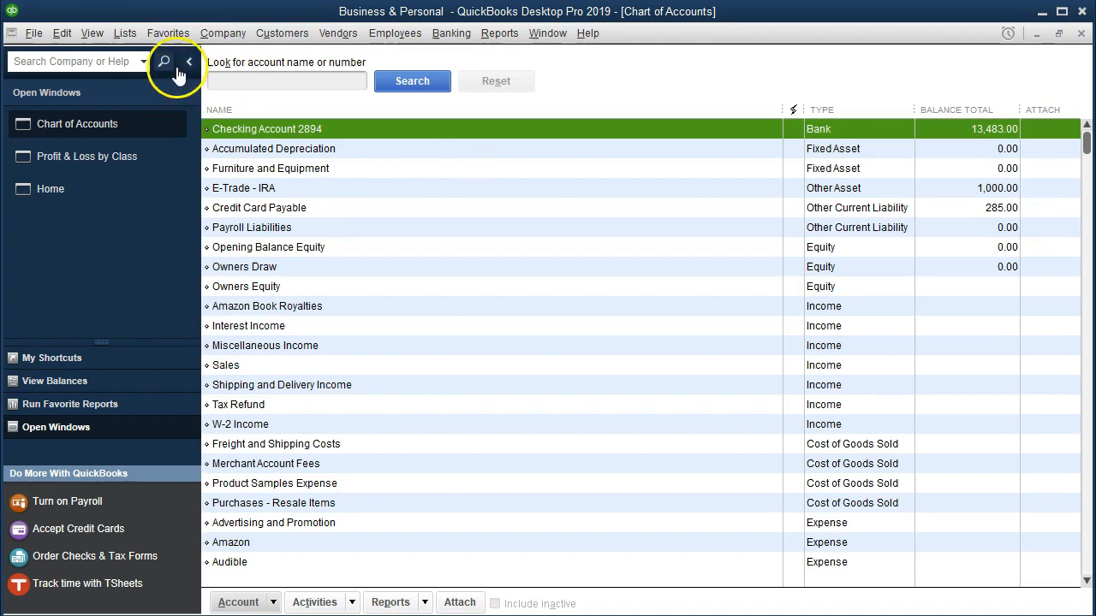
left_click(125, 33)
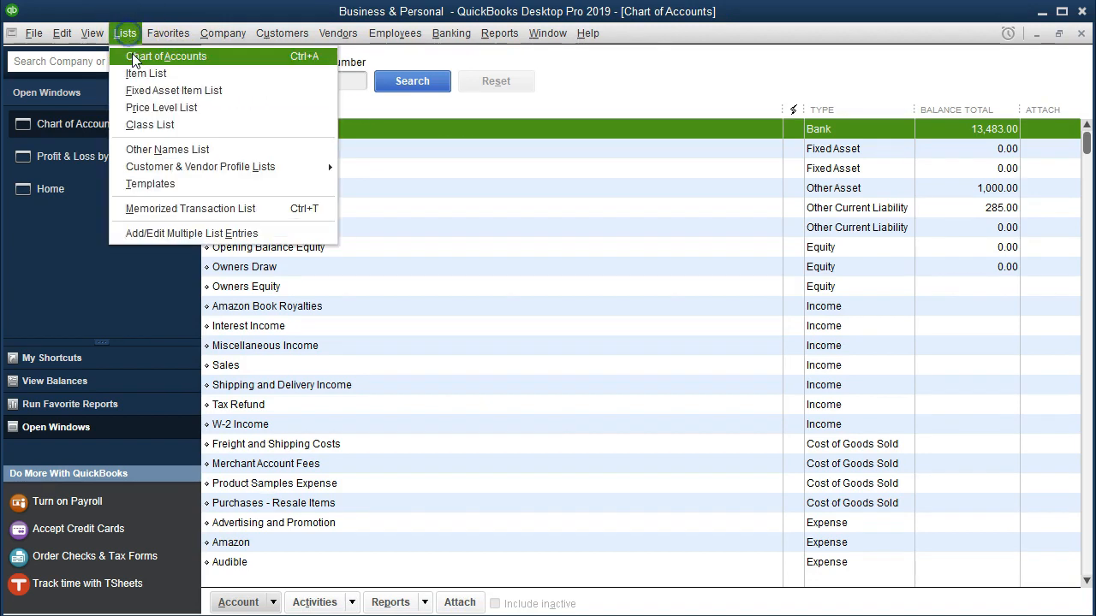
left_click(517, 228)
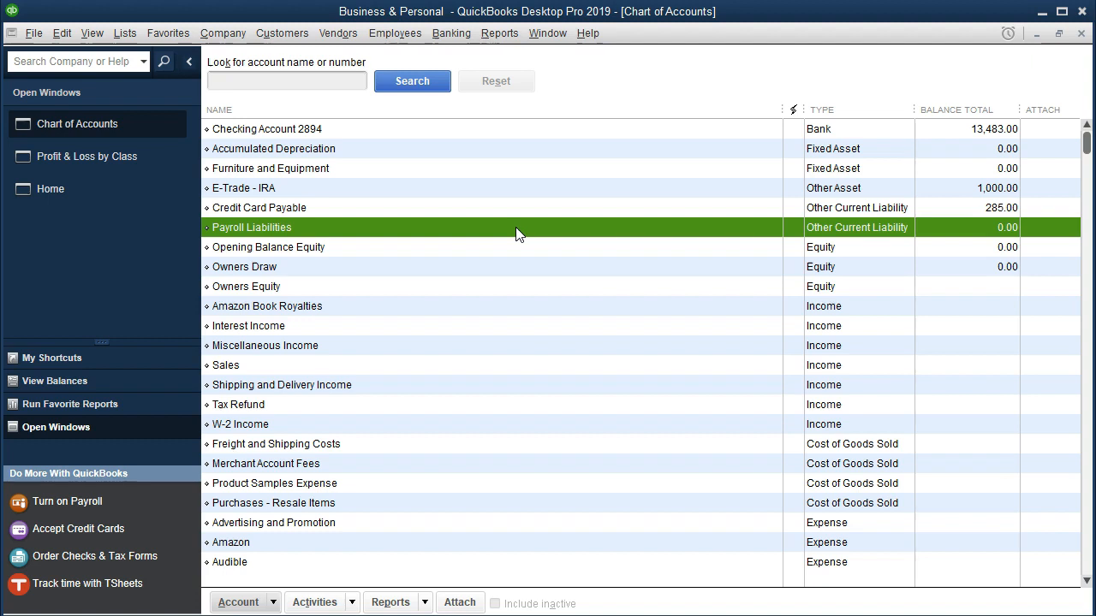
Start a new account in the chart of accounts with Income as its account type
left_click(273, 603)
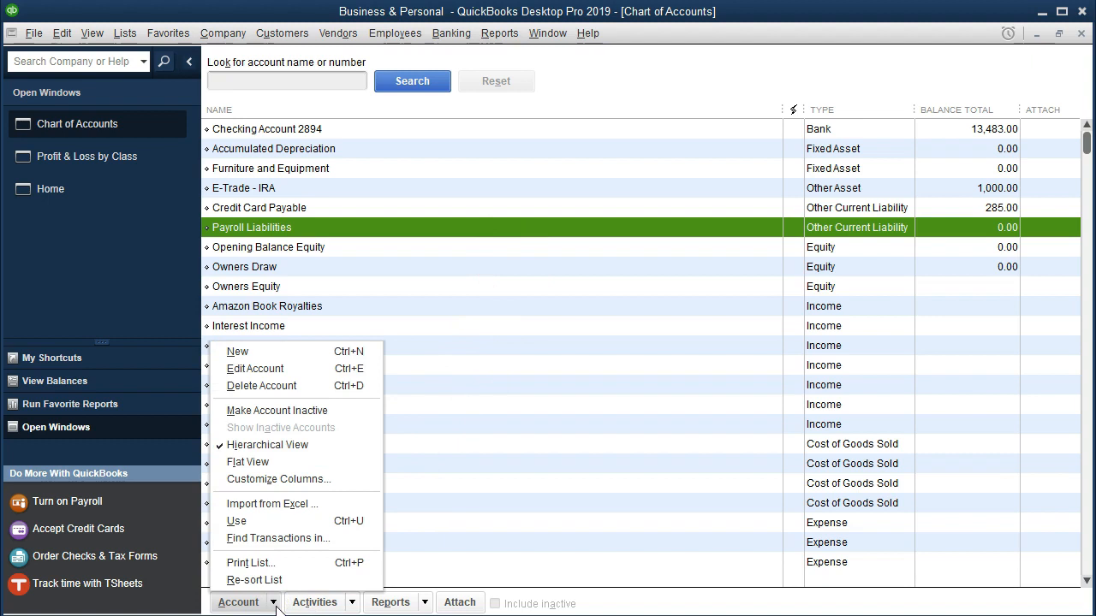
left_click(257, 352)
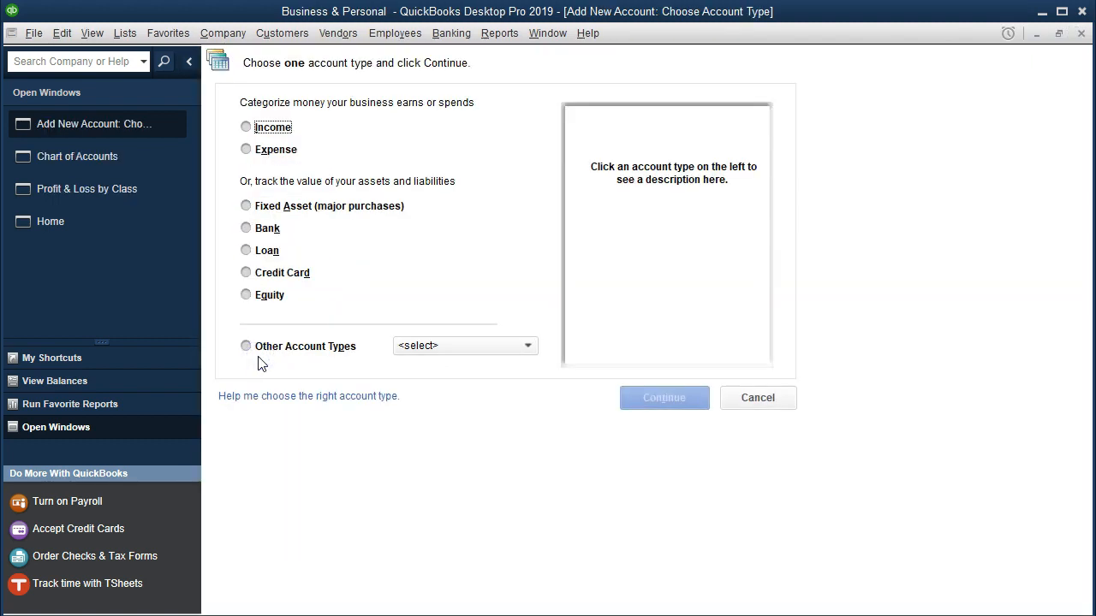
left_click(247, 128)
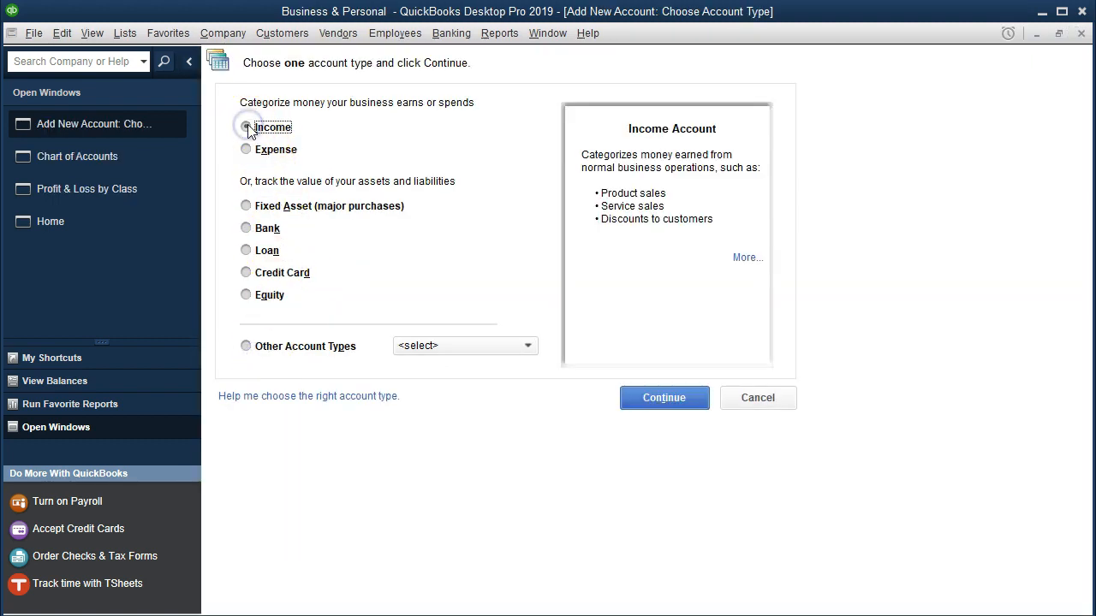
left_click(651, 401)
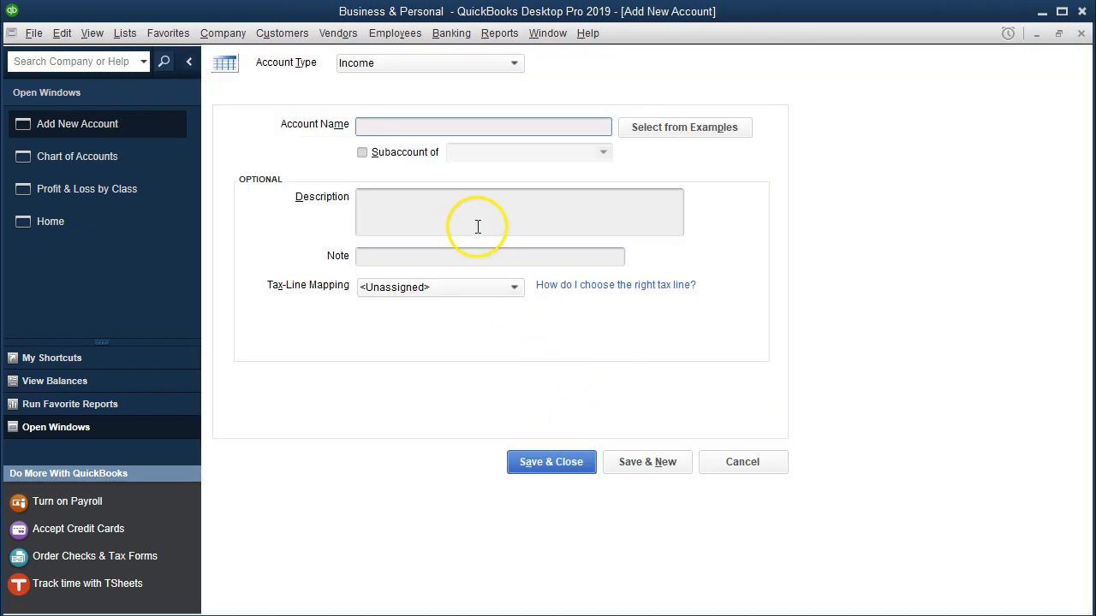
Name the new income account "Income - Personal" and save it
type("Per")
key("BackSpace")
key("BackSpace")
key("BackSpace")
type("Income Per")
key("BackSpace")
key("BackSpace")
key("BackSpace")
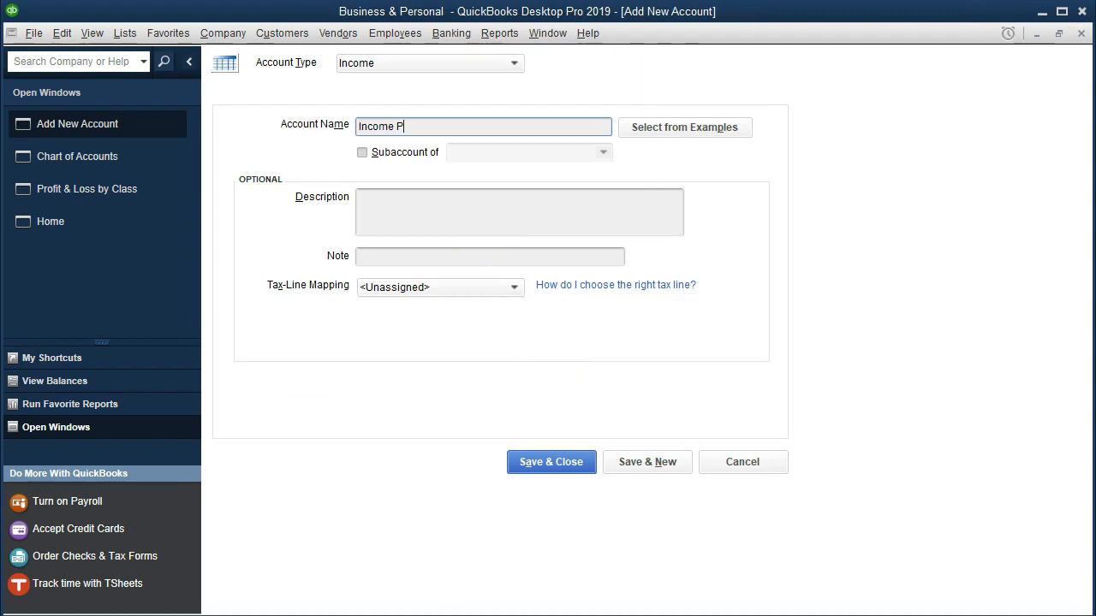
type("- PR")
key("BackSpace")
type("ersonal")
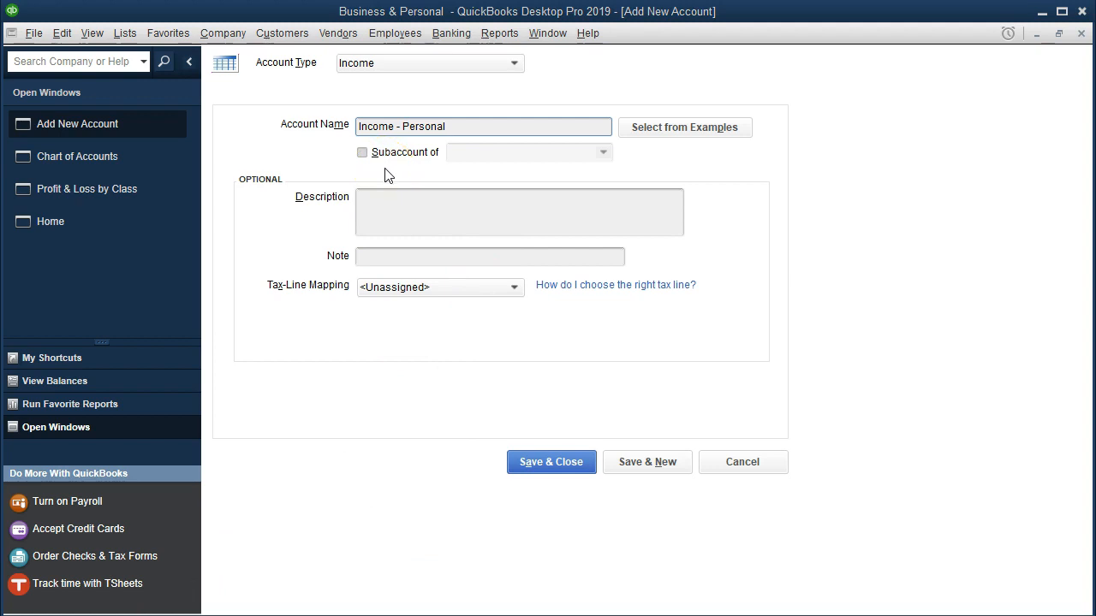
left_click(513, 464)
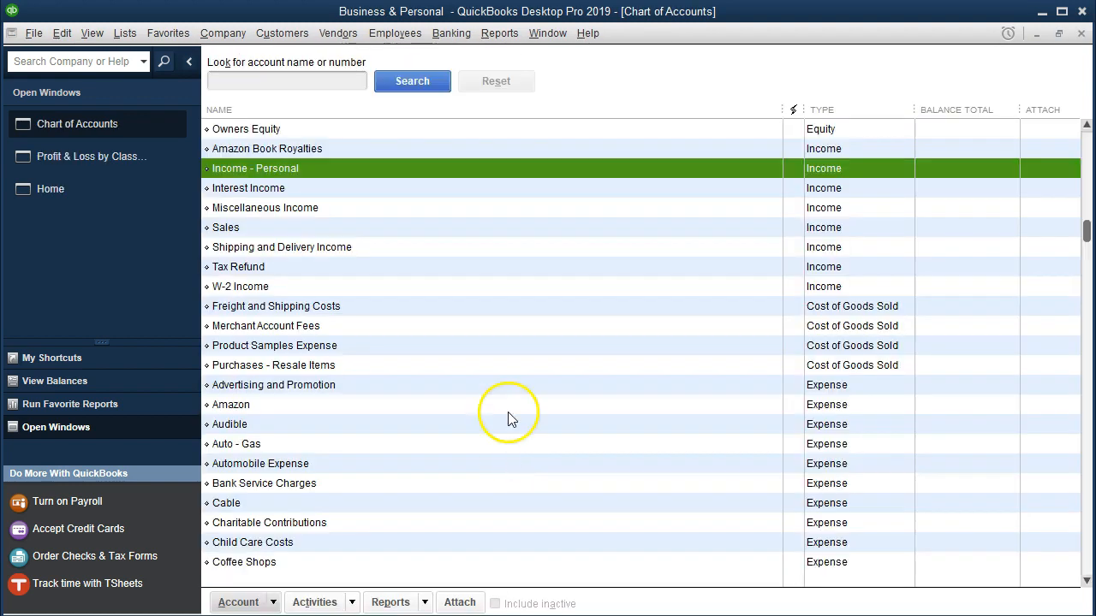
Make the Amazon Book Royalties account a subaccount of Income - Personal and save the change
left_click(453, 151)
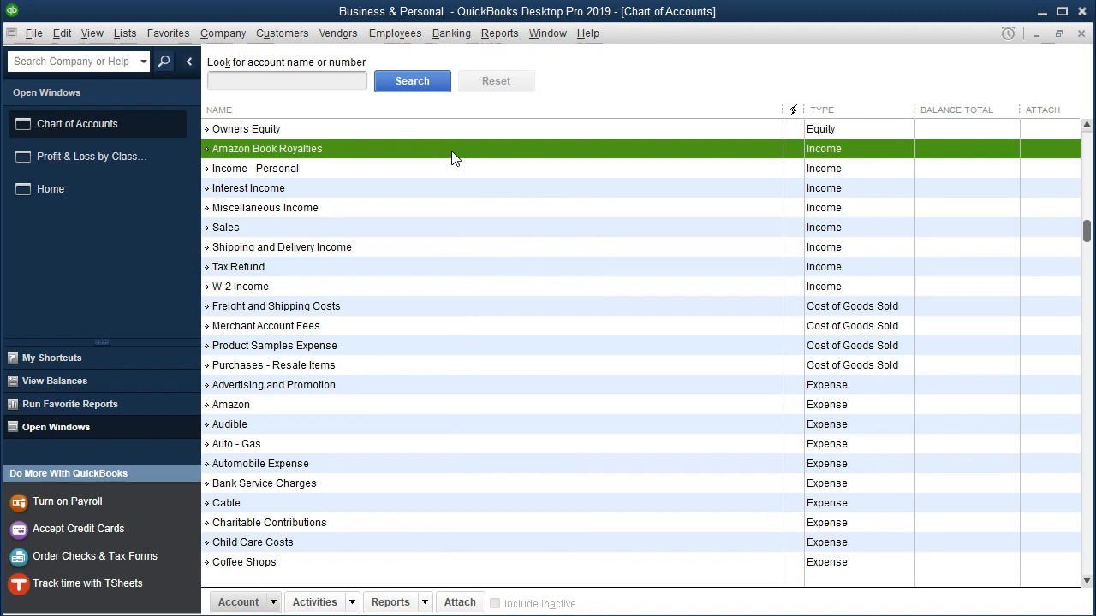
right_click(452, 158)
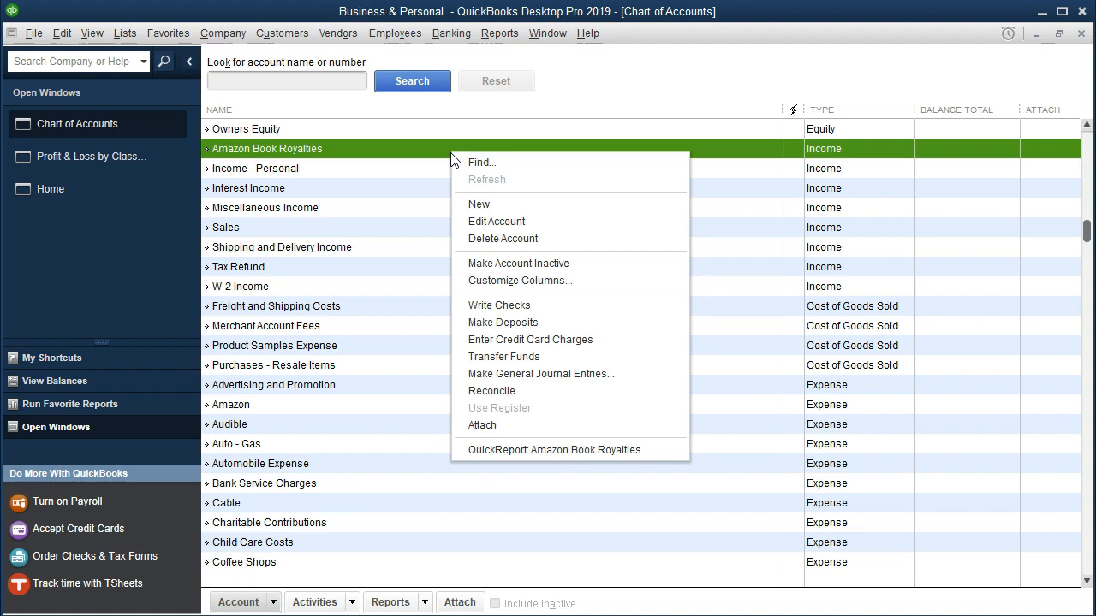
left_click(513, 222)
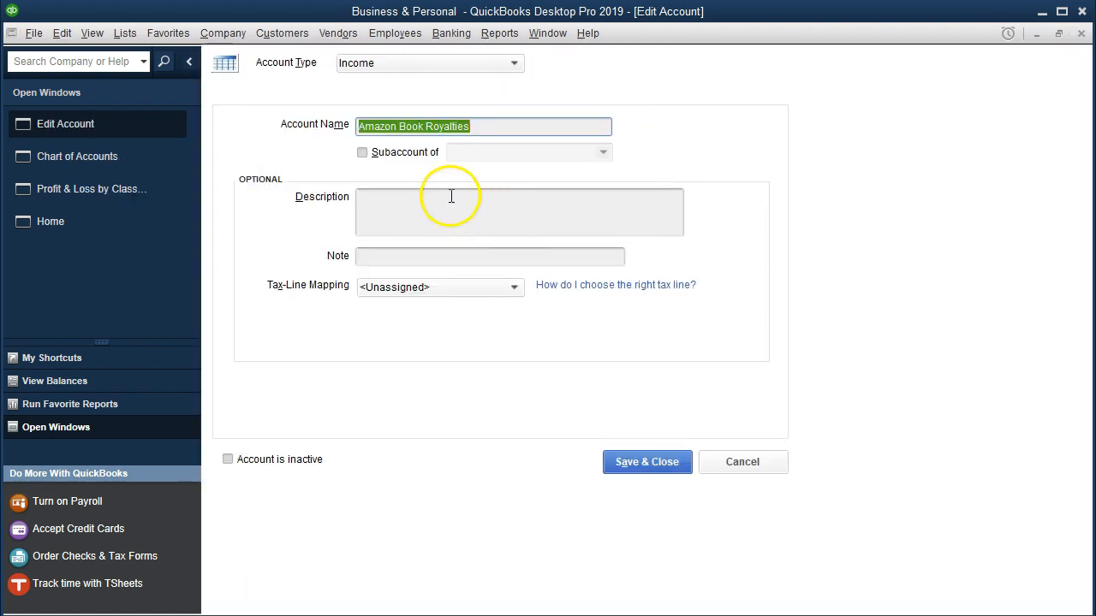
left_click(362, 152)
left_click(543, 152)
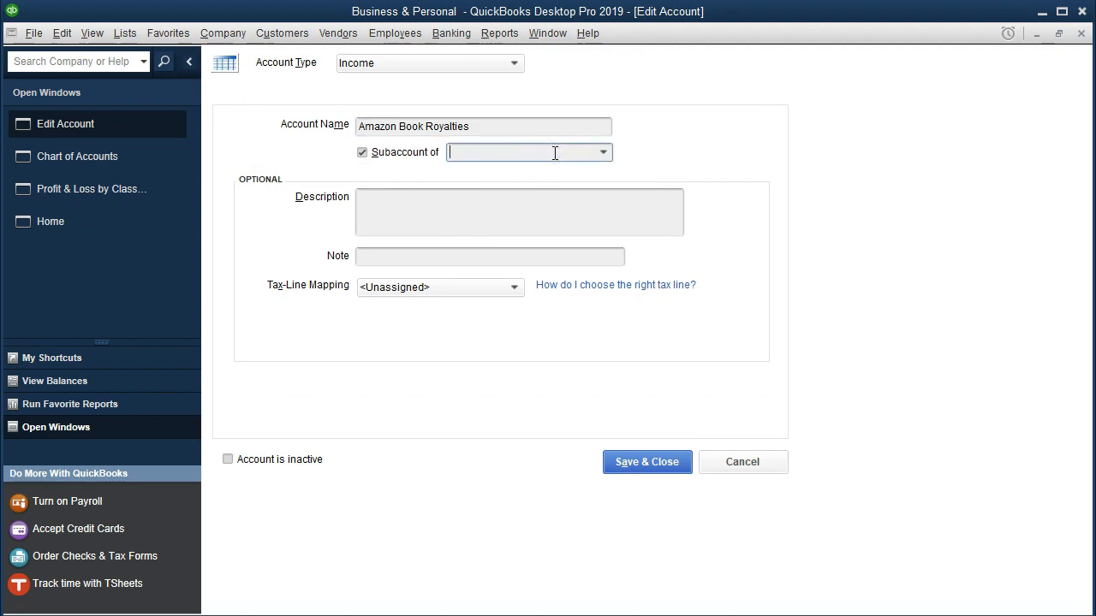
type("Income - Personal")
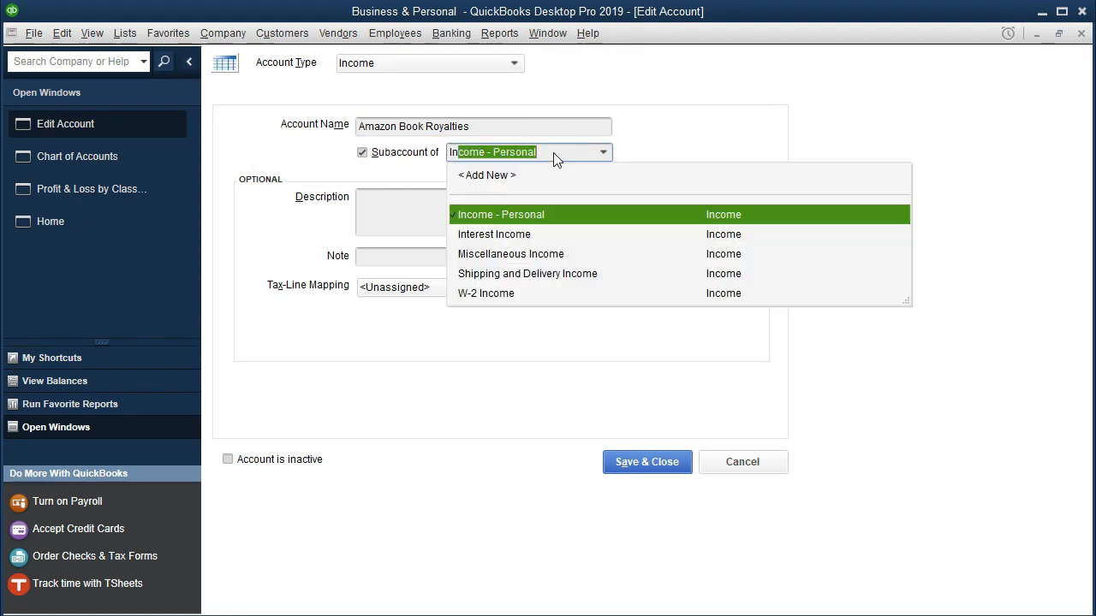
key("Tab")
left_click_drag(554, 152, 430, 153)
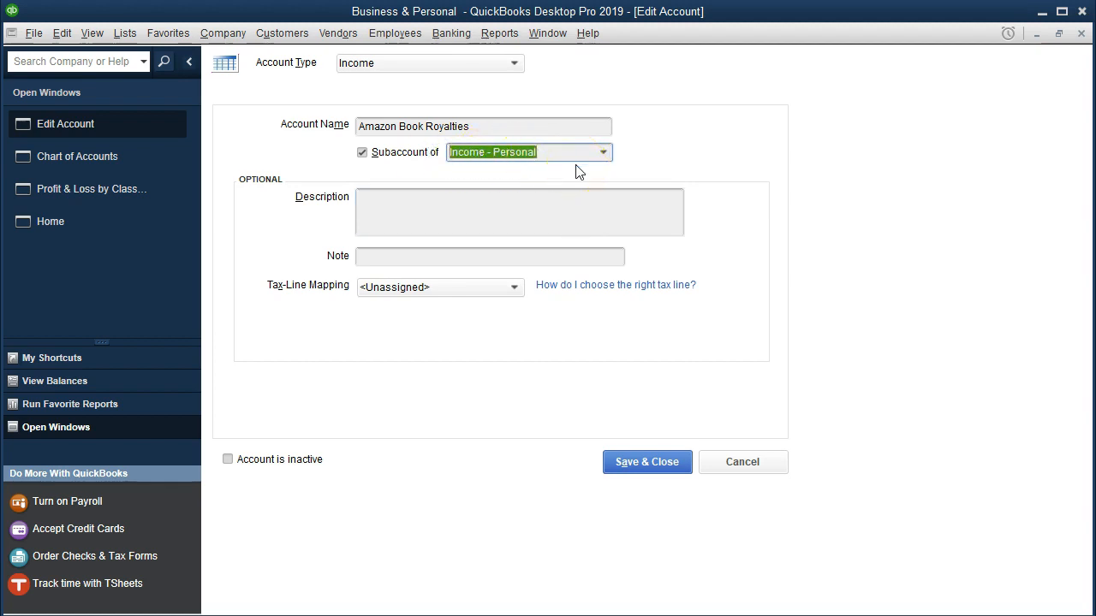
left_click(649, 467)
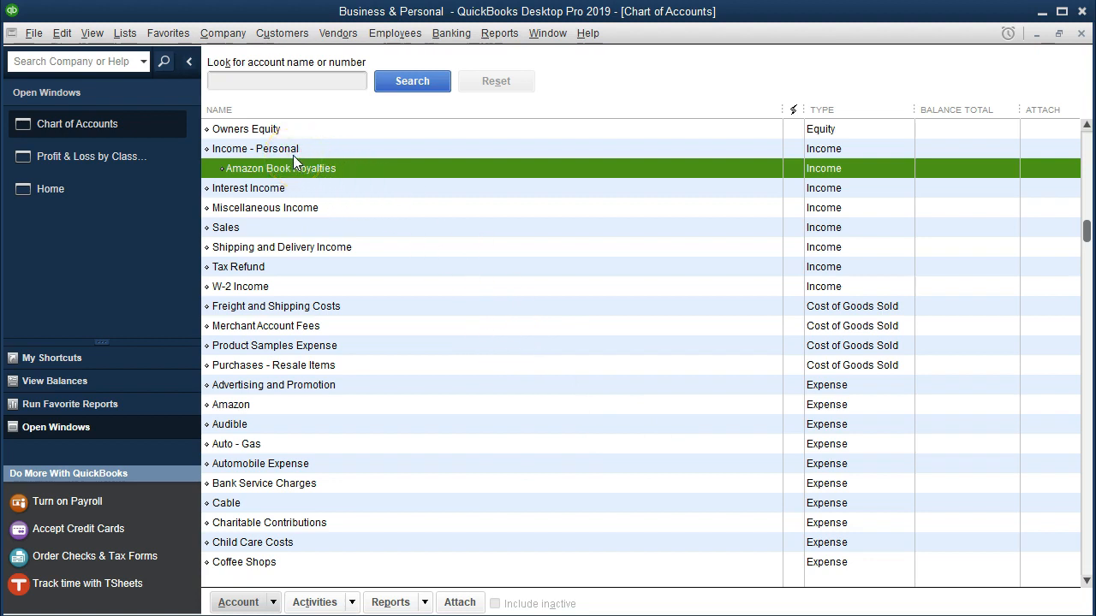
Make the Interest Income account a subaccount of Income - Personal and save the change
left_click(304, 192)
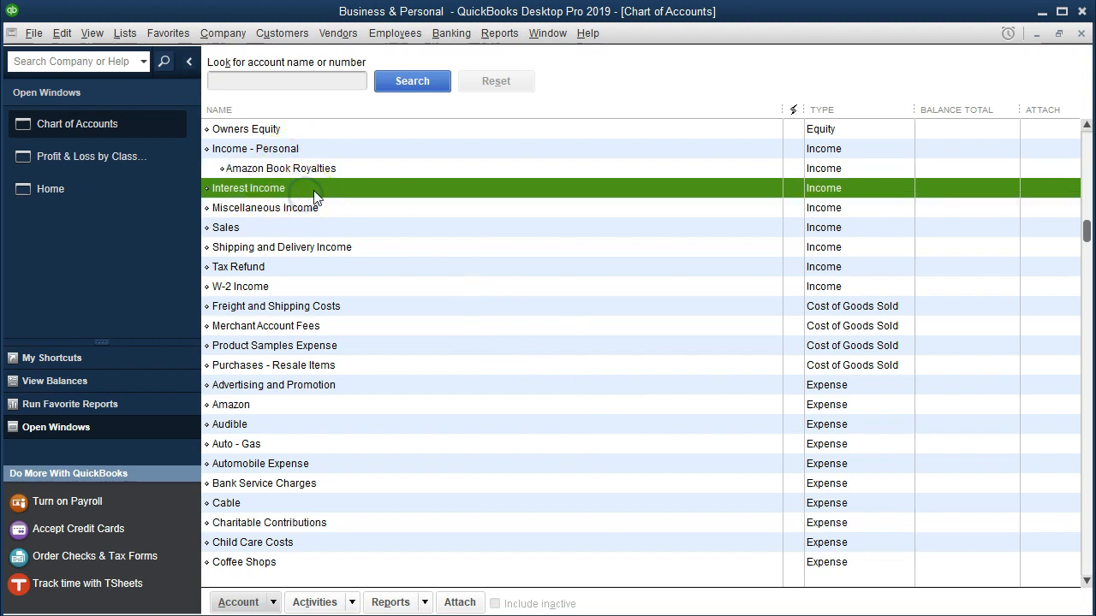
left_click(333, 195)
right_click(341, 187)
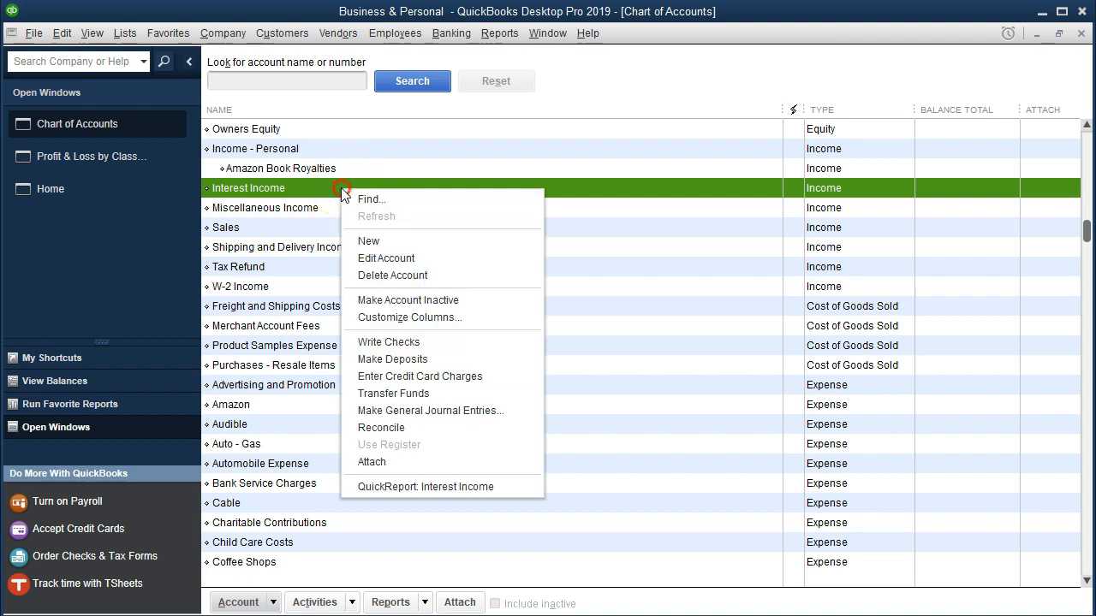
left_click(220, 193)
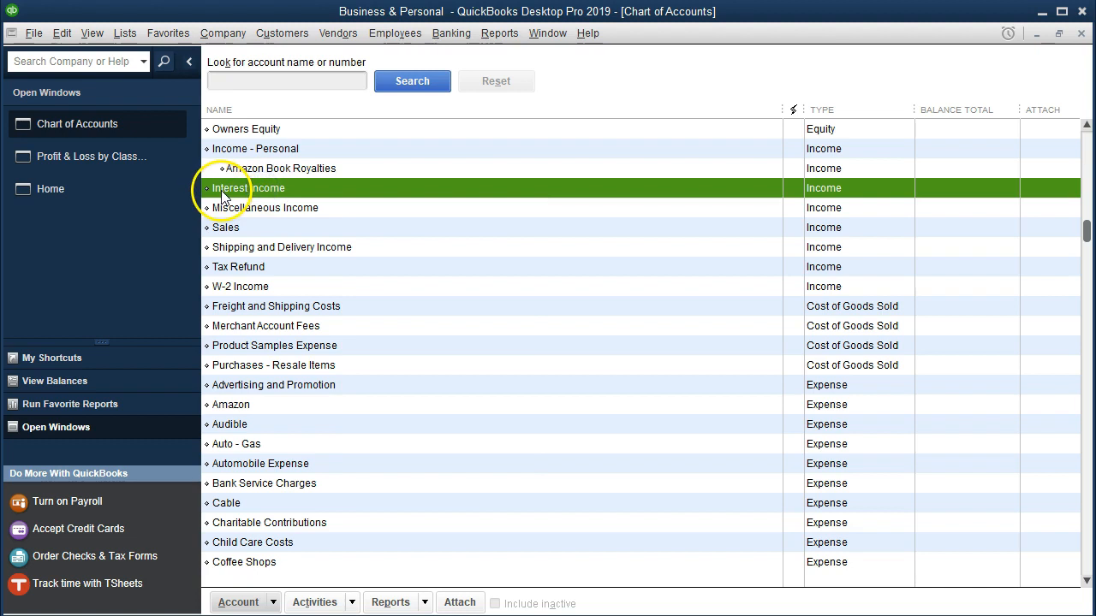
right_click(325, 192)
left_click(372, 258)
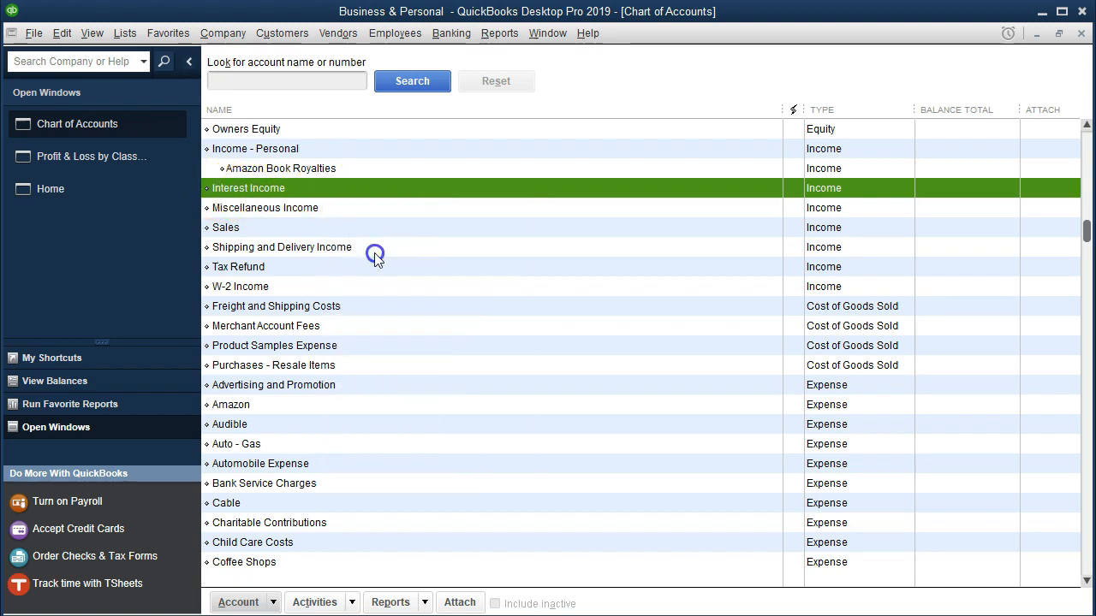
left_click(362, 153)
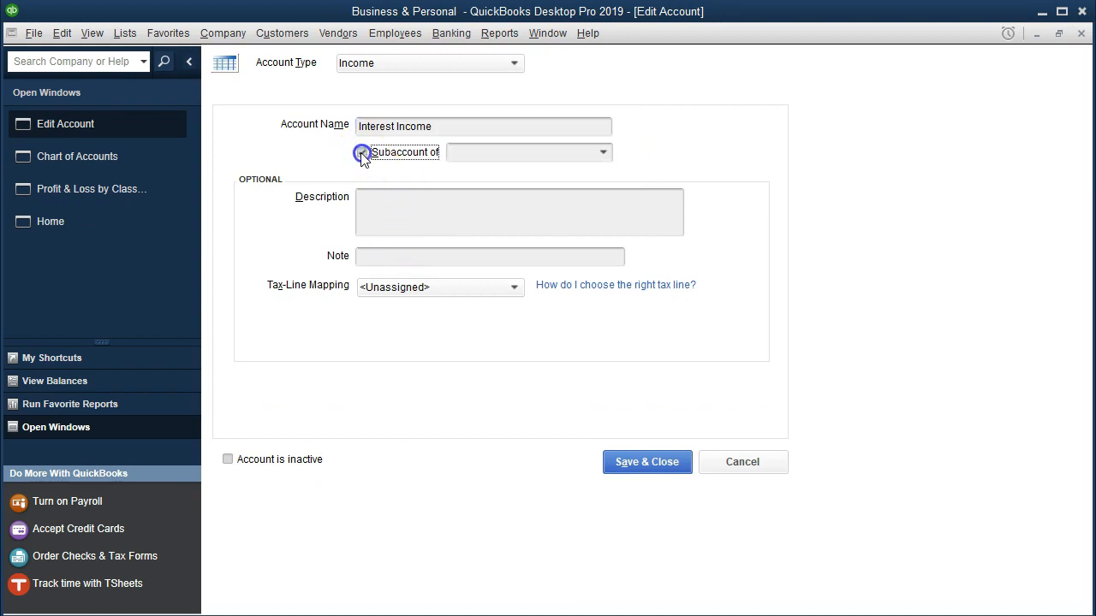
left_click(603, 153)
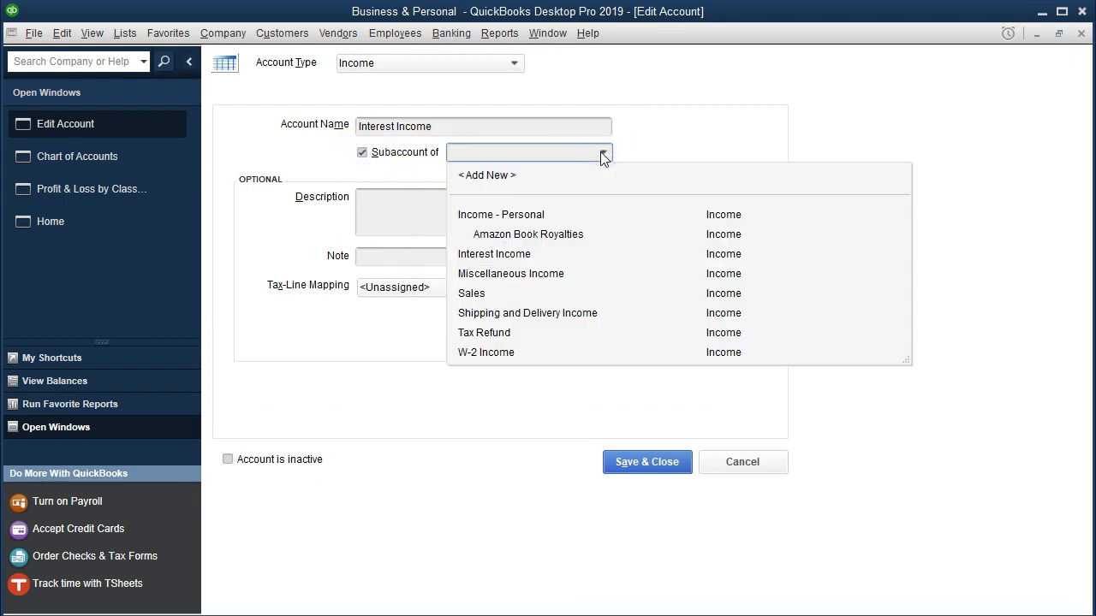
left_click(603, 152)
left_click(603, 152)
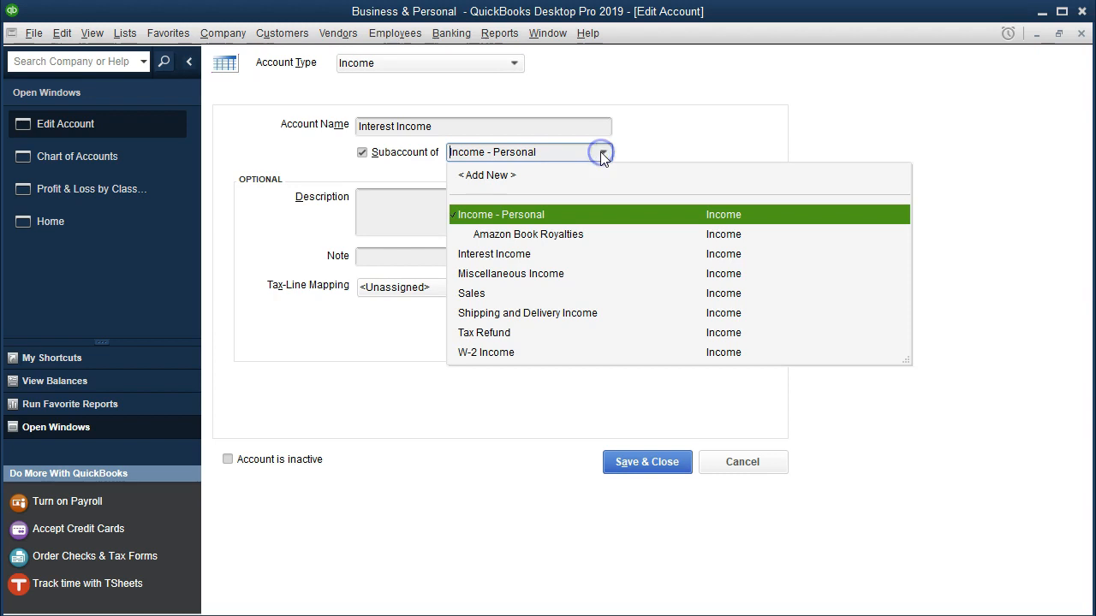
left_click(603, 152)
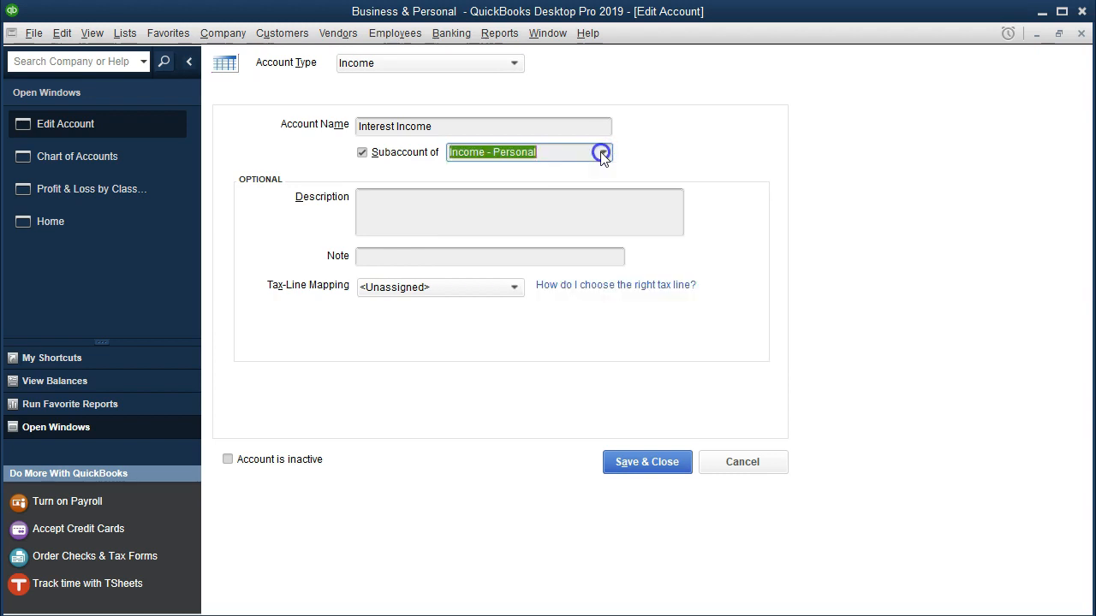
left_click(649, 463)
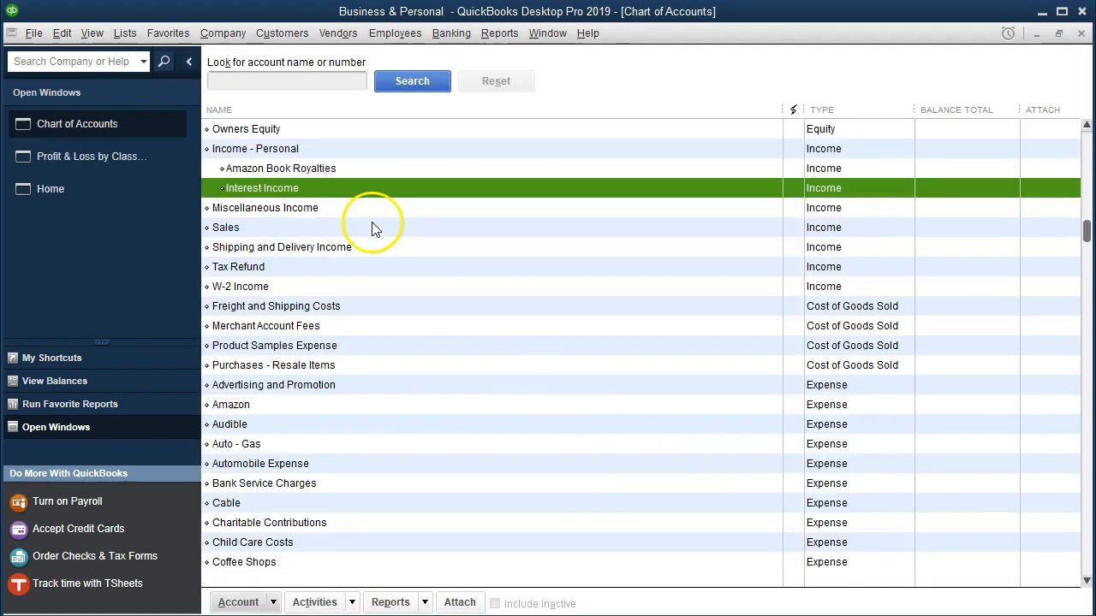
Make the Miscellaneous Income account a subaccount of Income - Personal and save the change
left_click(361, 209)
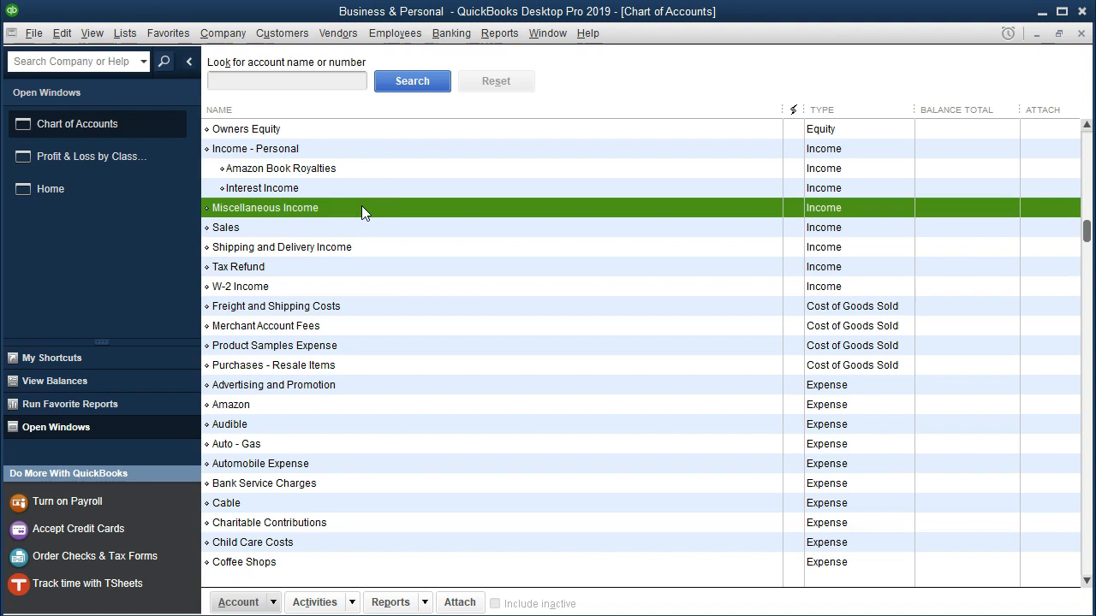
right_click(361, 208)
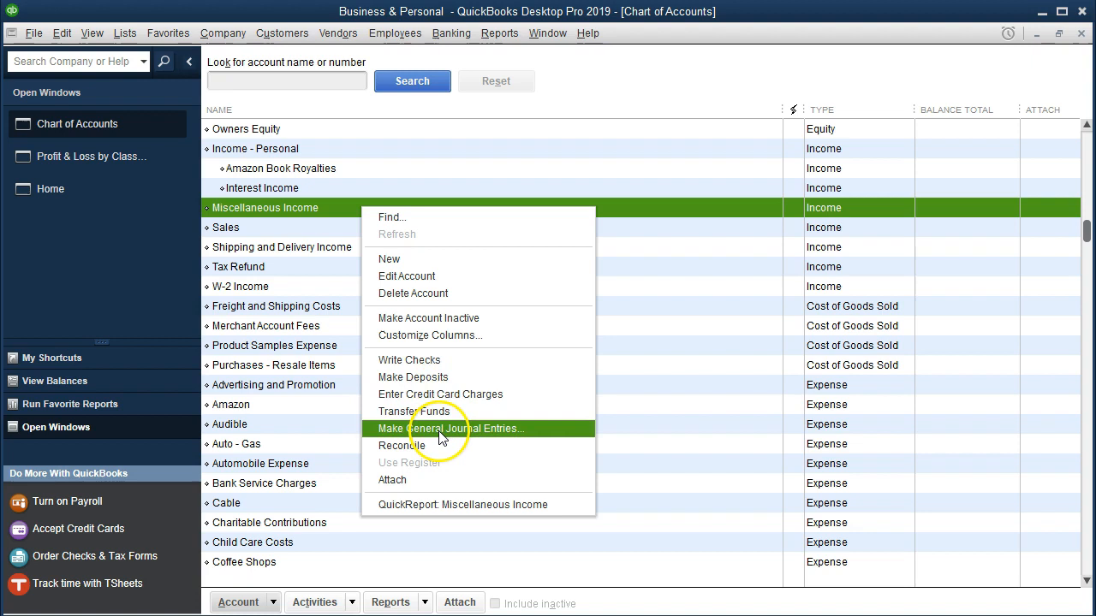
left_click(441, 276)
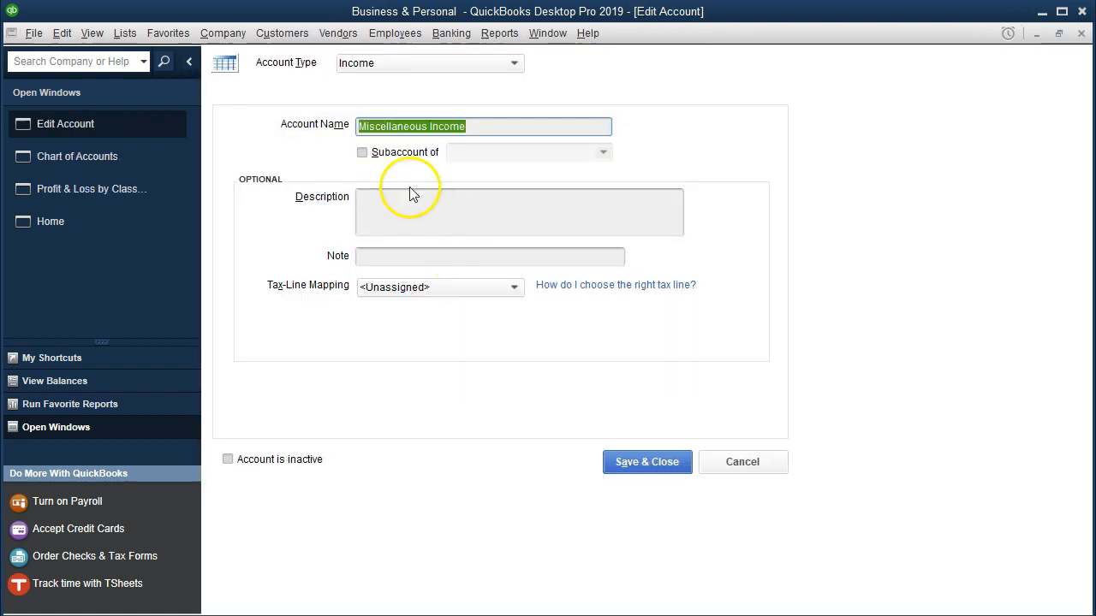
left_click(361, 152)
left_click(604, 155)
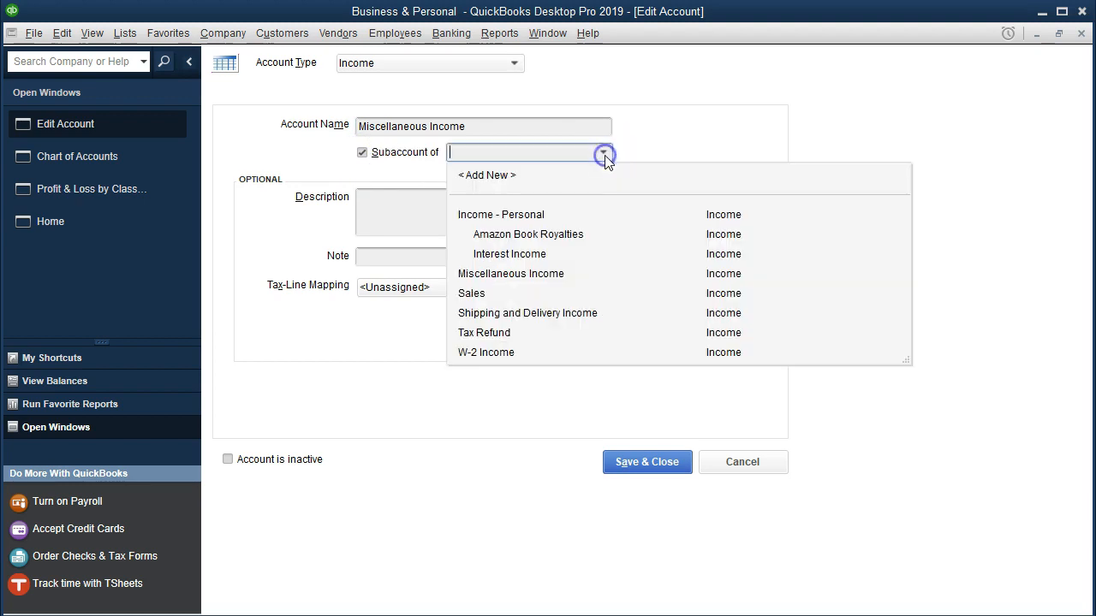
left_click(505, 214)
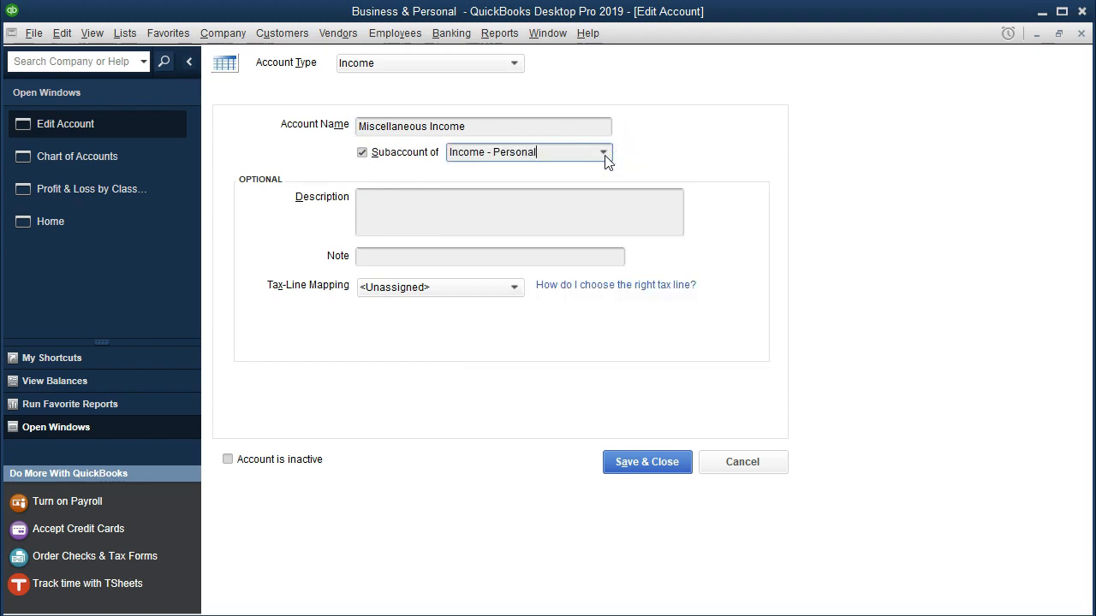
left_click(654, 454)
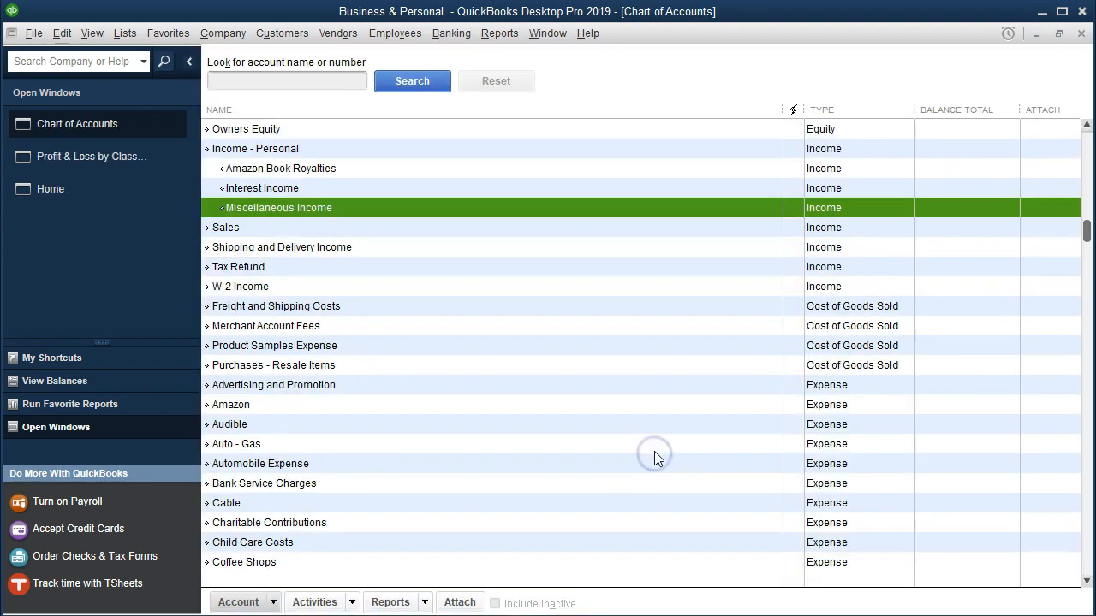
Make the W-2 Income account a subaccount of Income - Personal and save the change
left_click(306, 231)
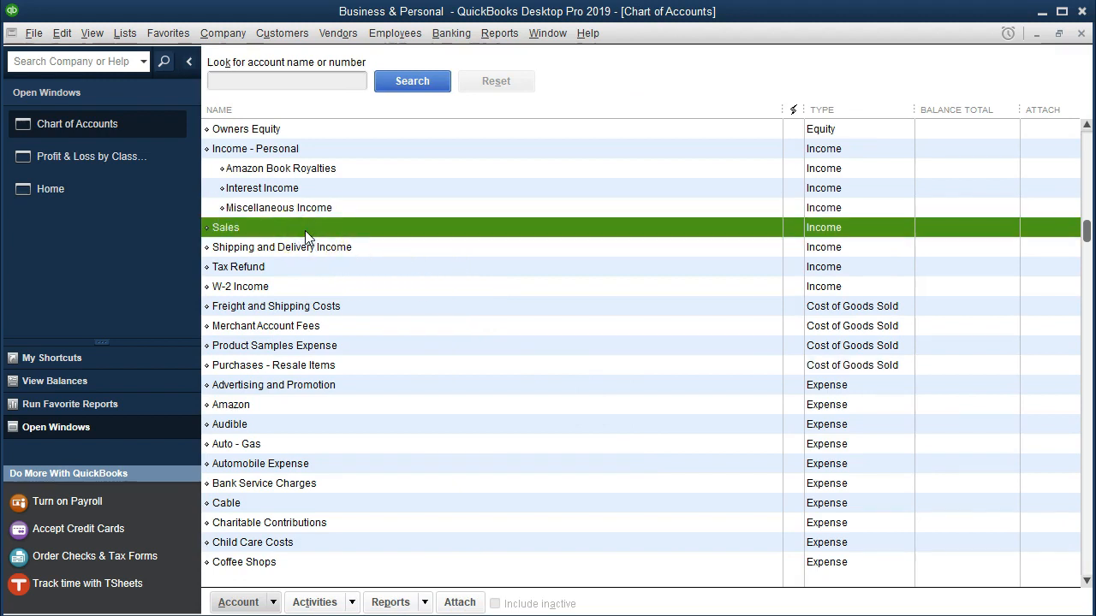
left_click(325, 249)
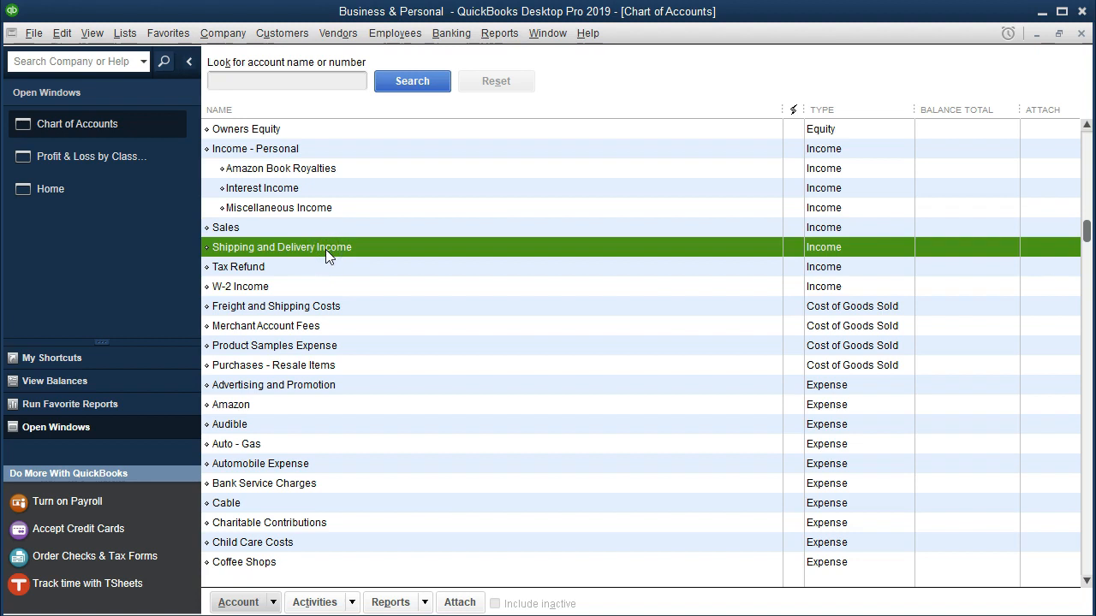
left_click(329, 268)
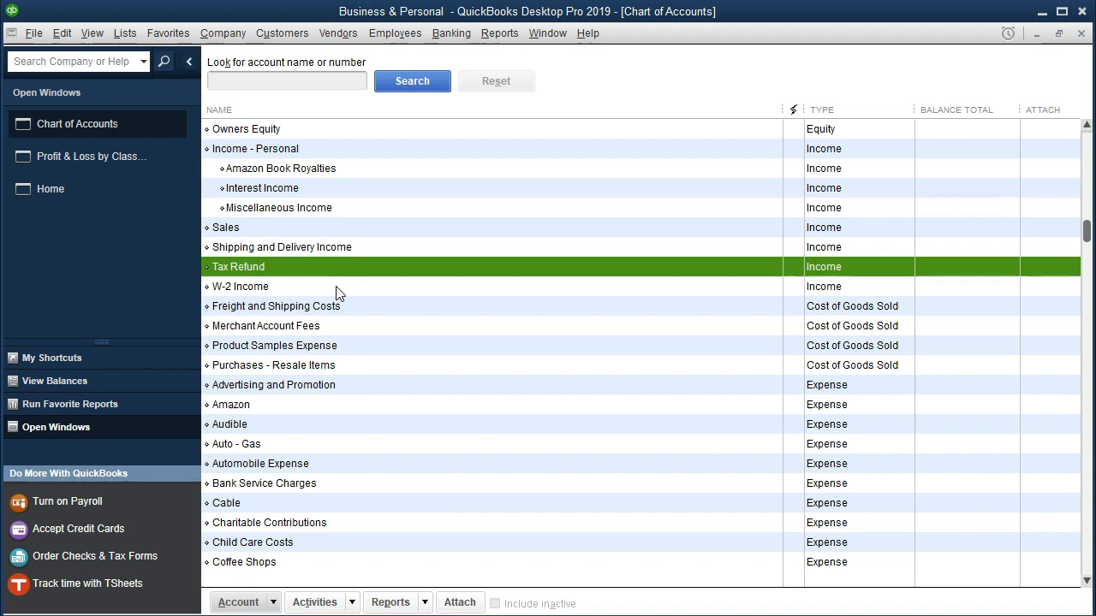
left_click(344, 286)
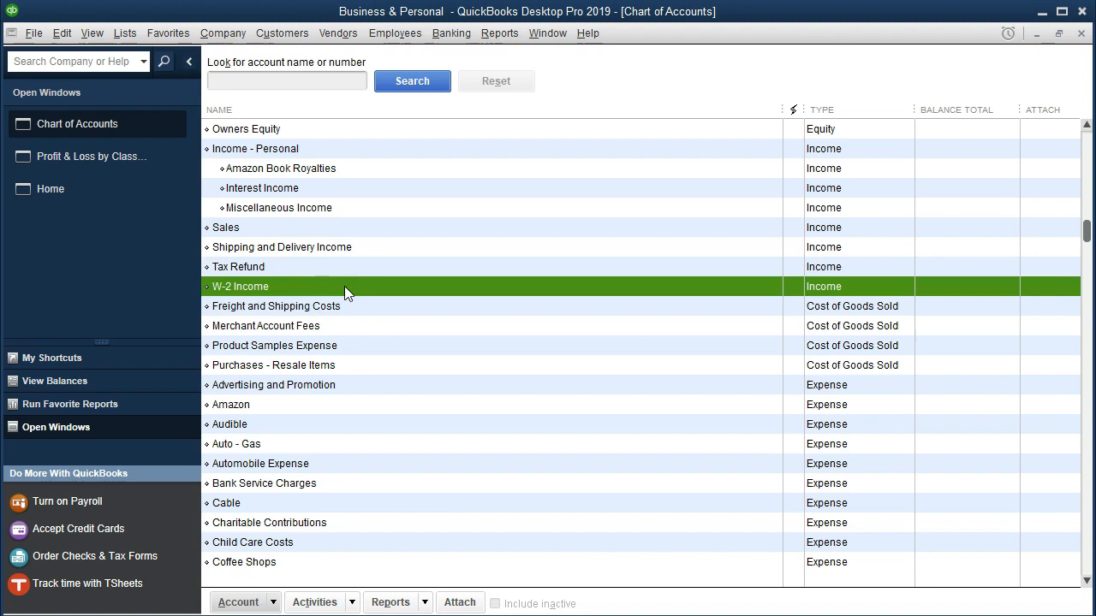
right_click(344, 286)
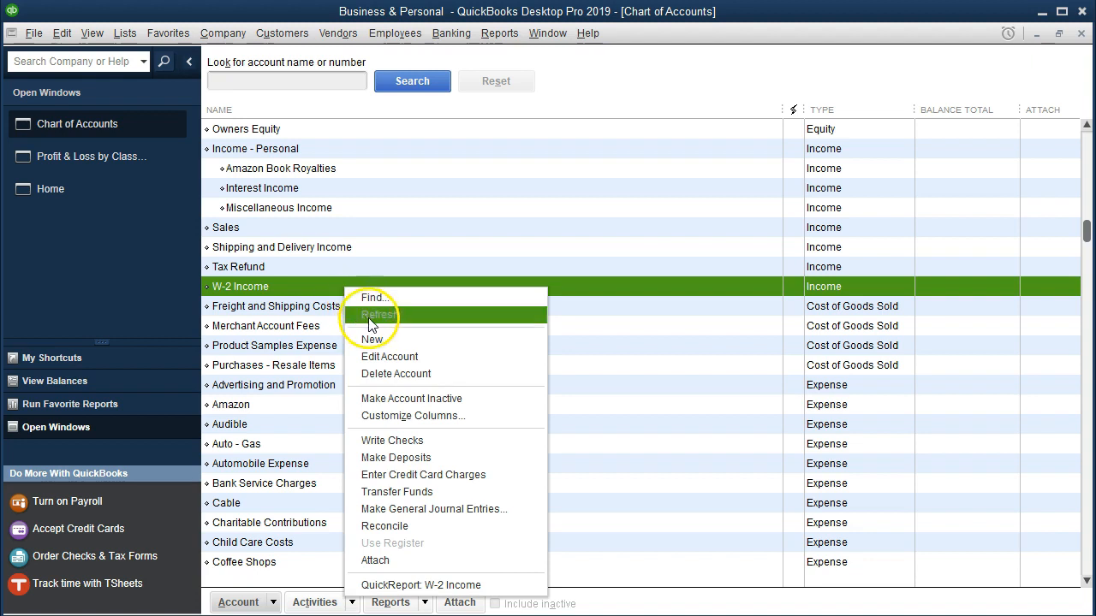
left_click(384, 356)
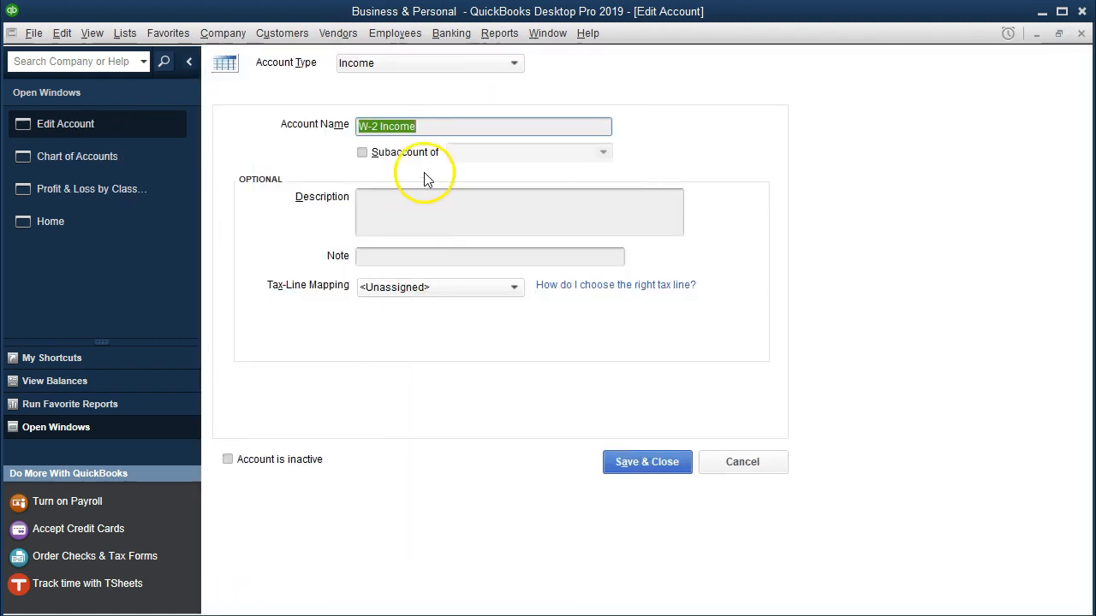
left_click(362, 152)
left_click(454, 152)
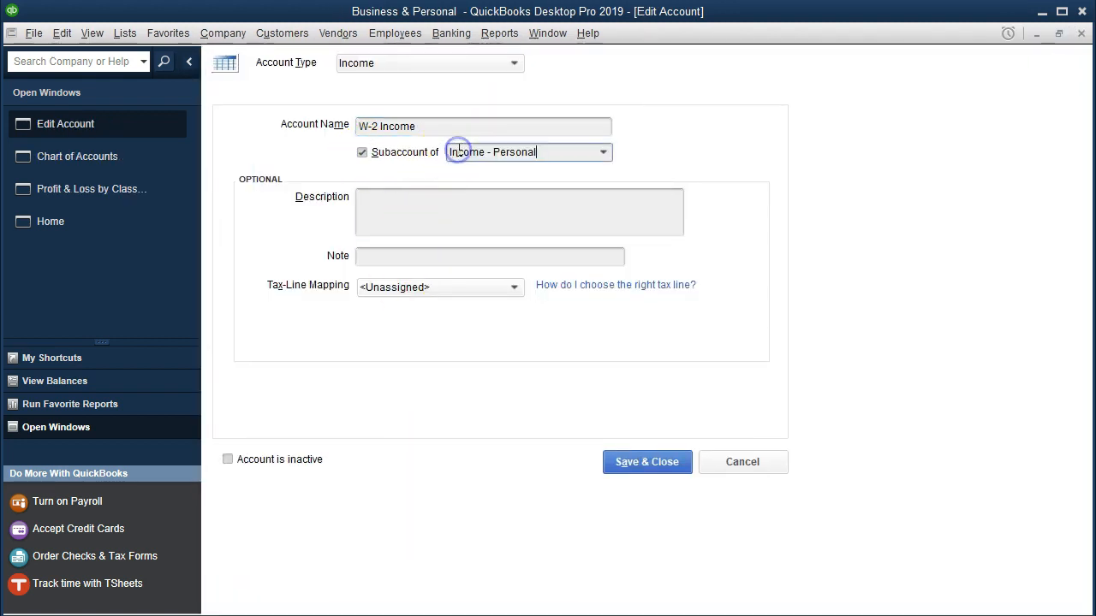
left_click(648, 463)
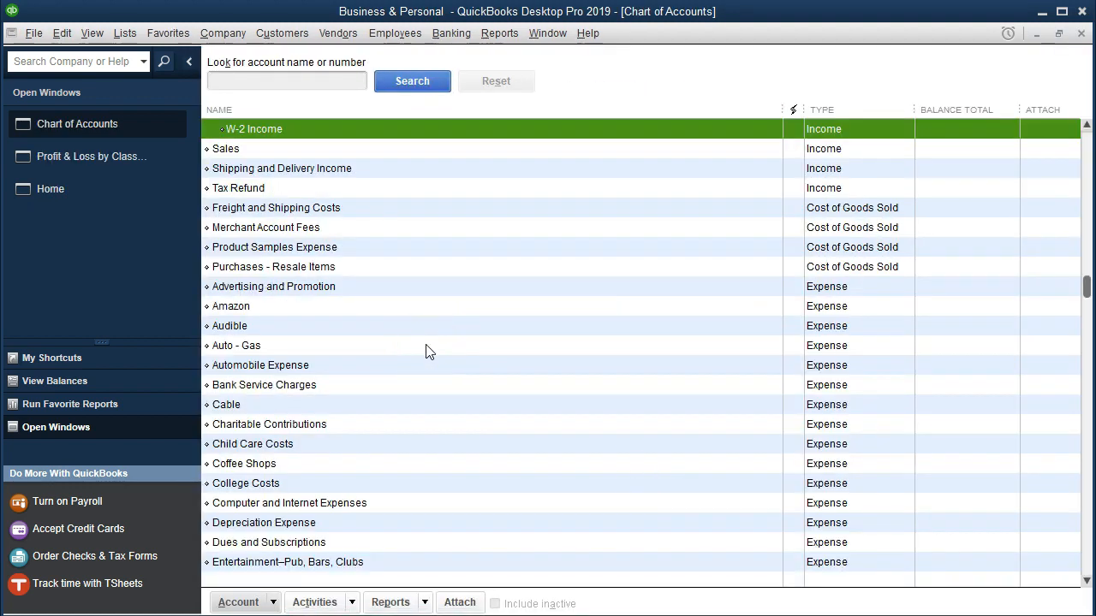
Start a new account in the chart of accounts with Expense as its account type
scroll(428, 354, "up", 2)
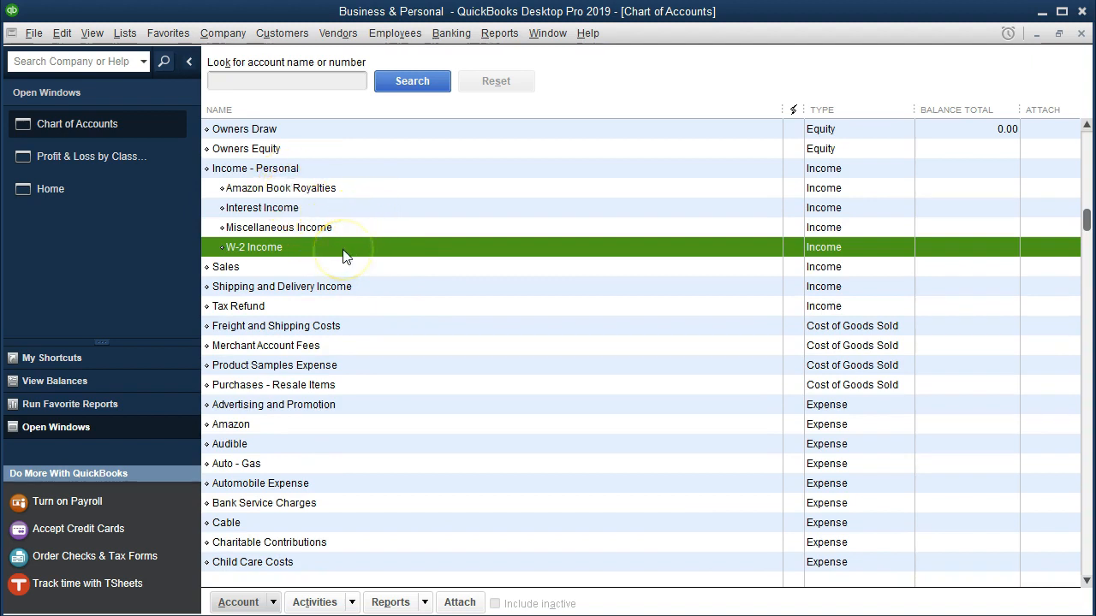
left_click(339, 307)
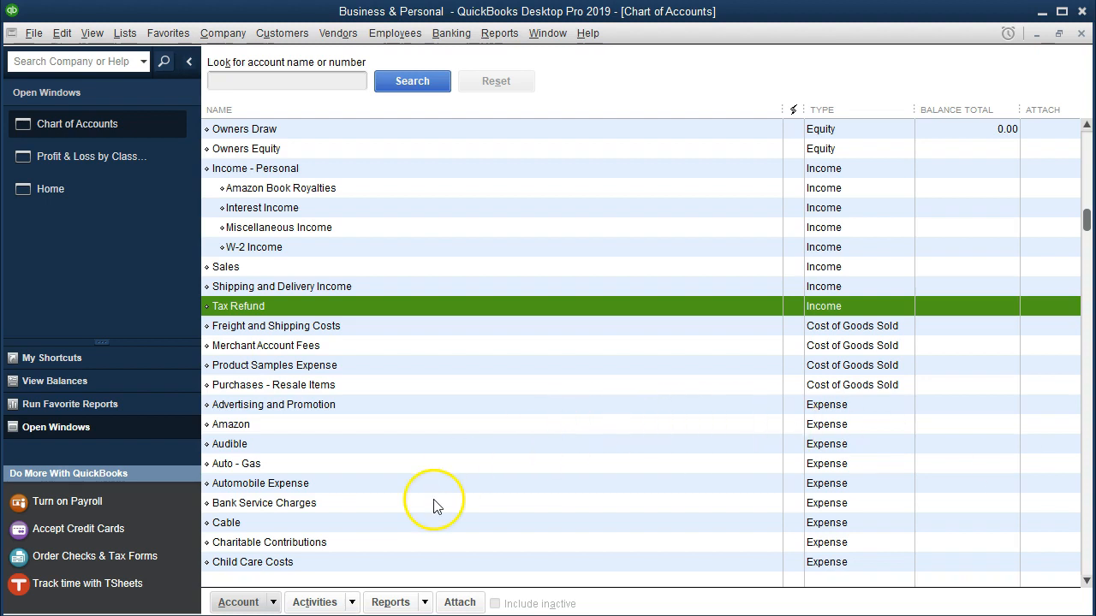
left_click(274, 603)
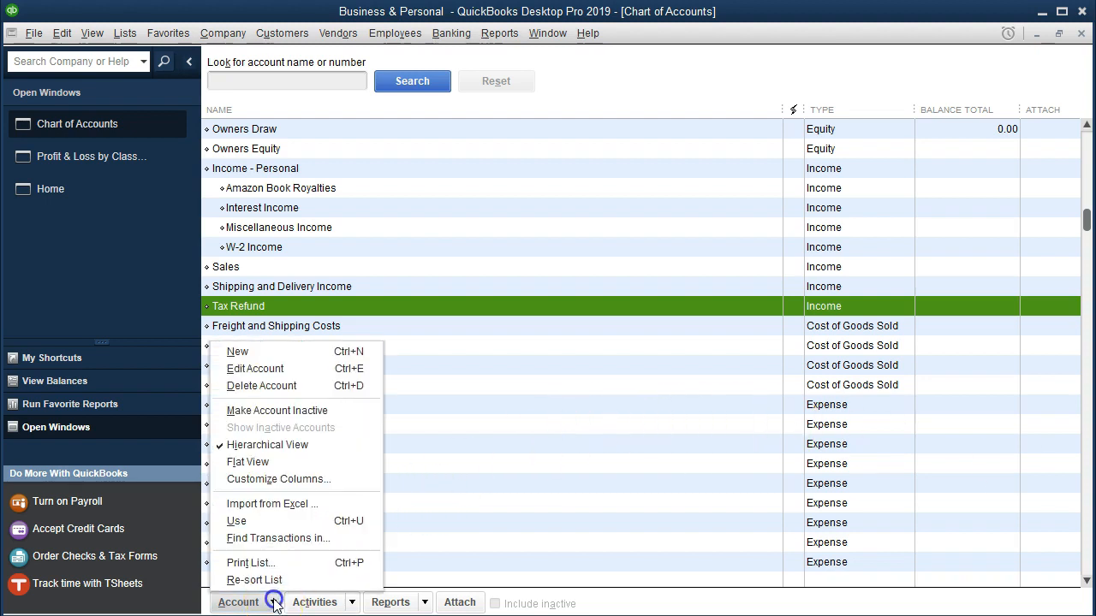
left_click(264, 352)
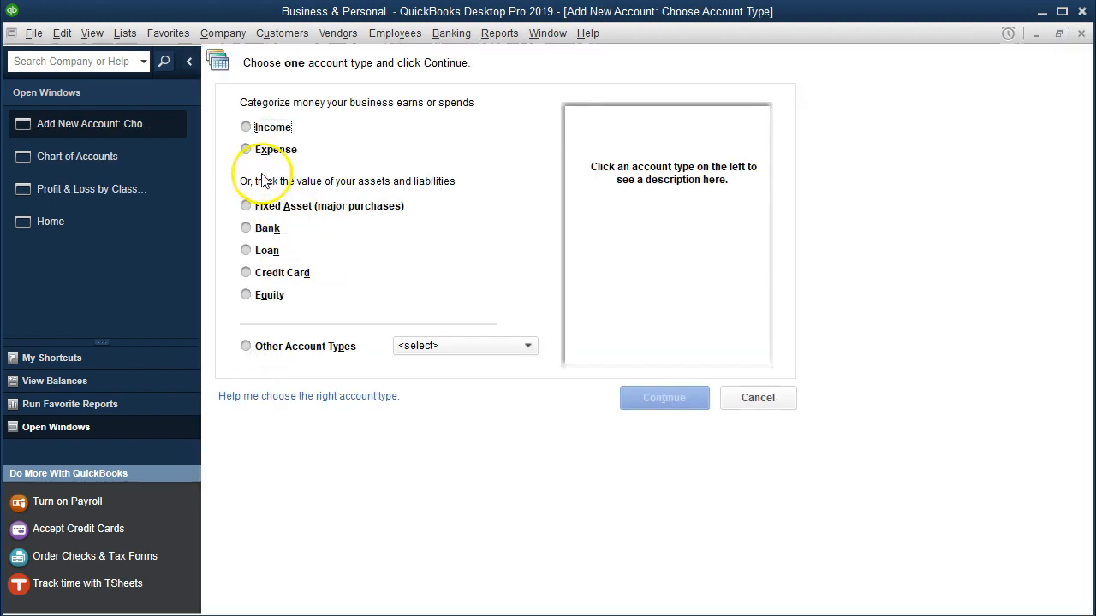
left_click(247, 149)
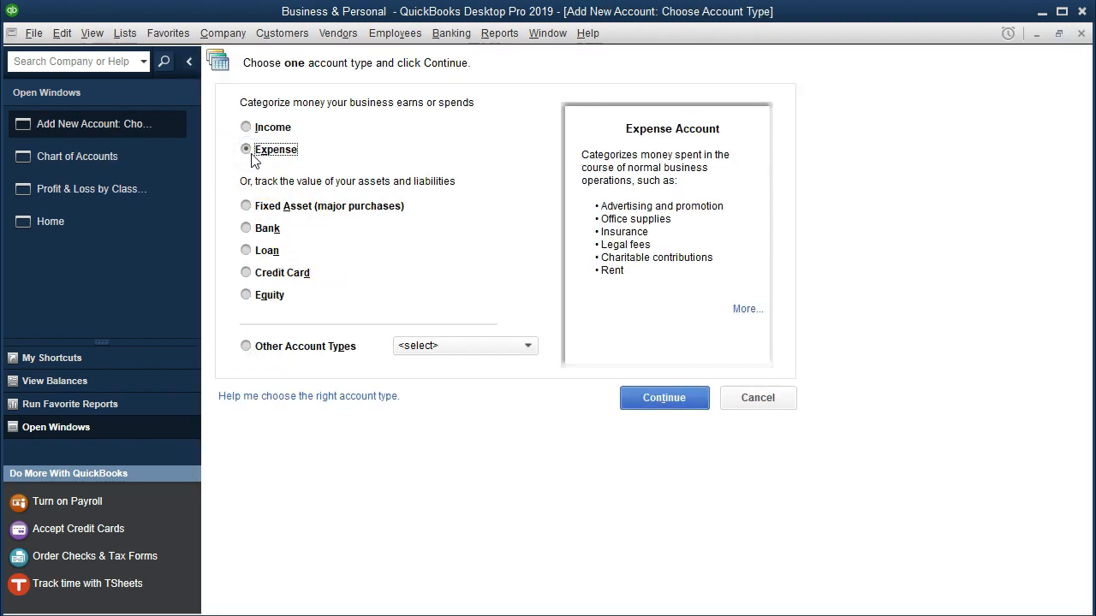
left_click(629, 397)
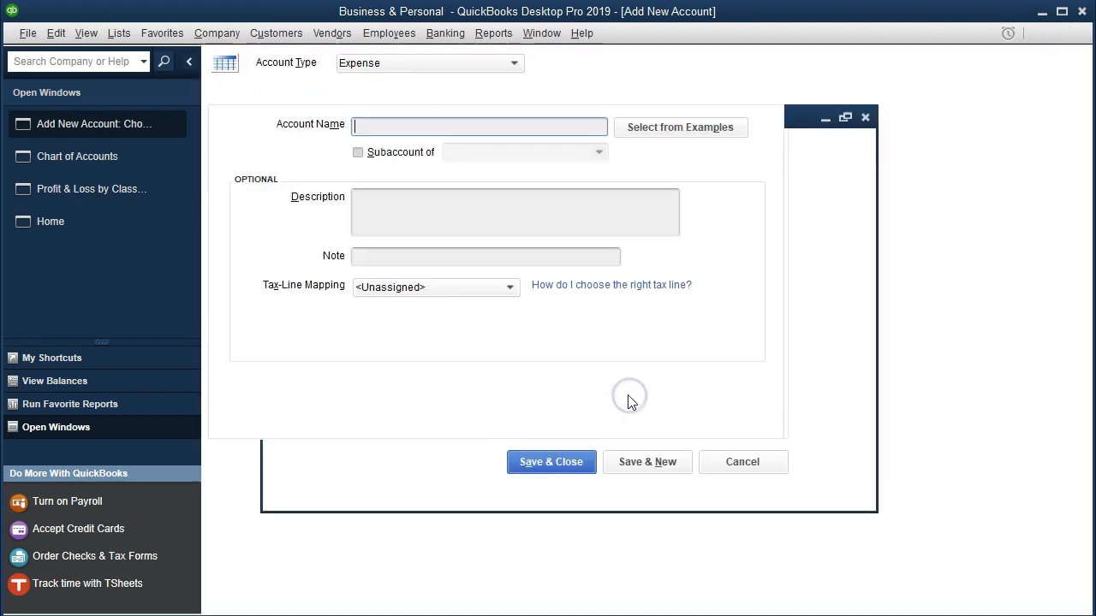
Name the new expense account "Expenses – Personal" and save it
type("Espense")
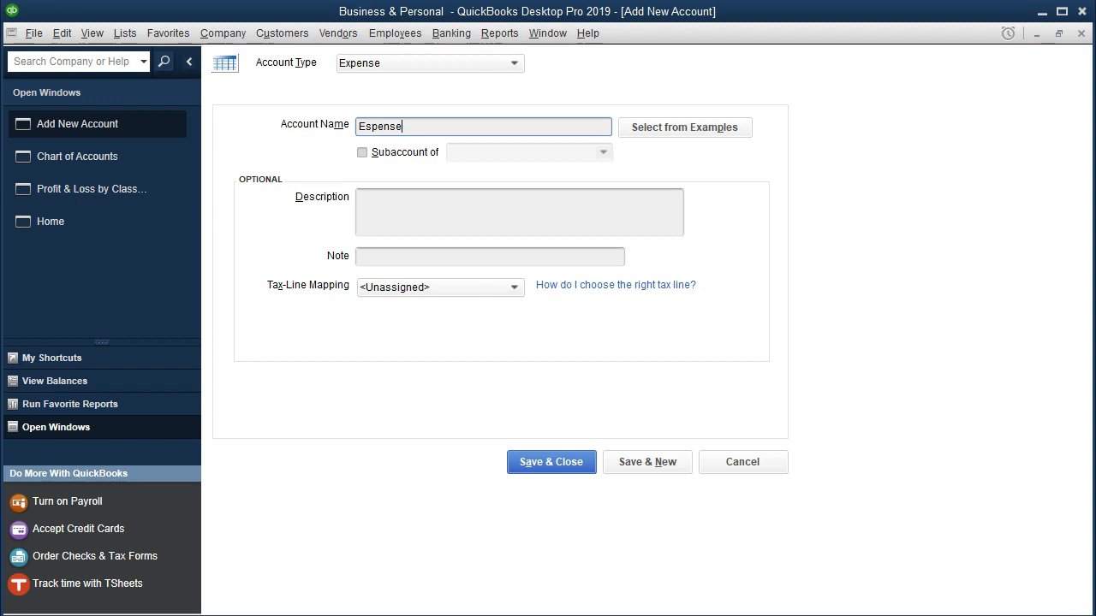
type("s – Personal")
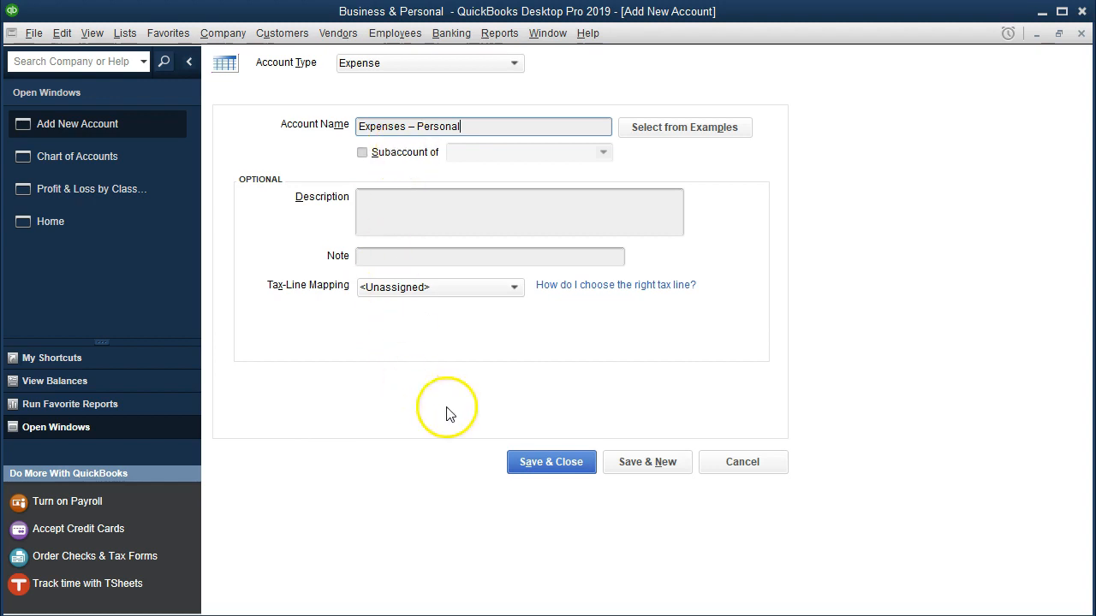
left_click(530, 477)
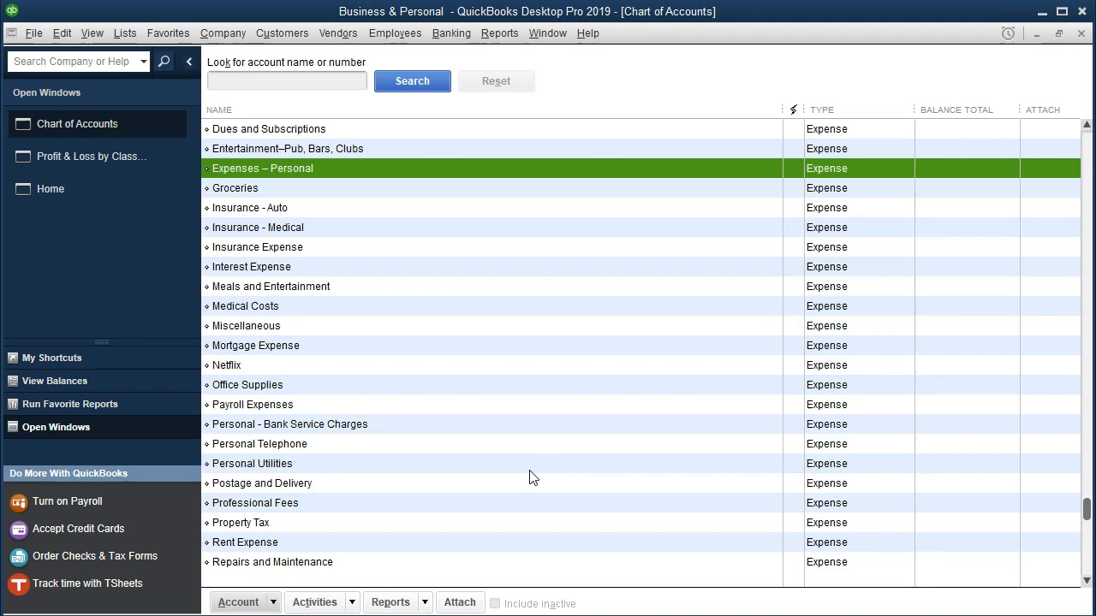
Make the Amazon expense account a subaccount of Expenses – Personal, copy that parent account name for reuse, and save the change
left_click(287, 195)
scroll(385, 282, "up", 5)
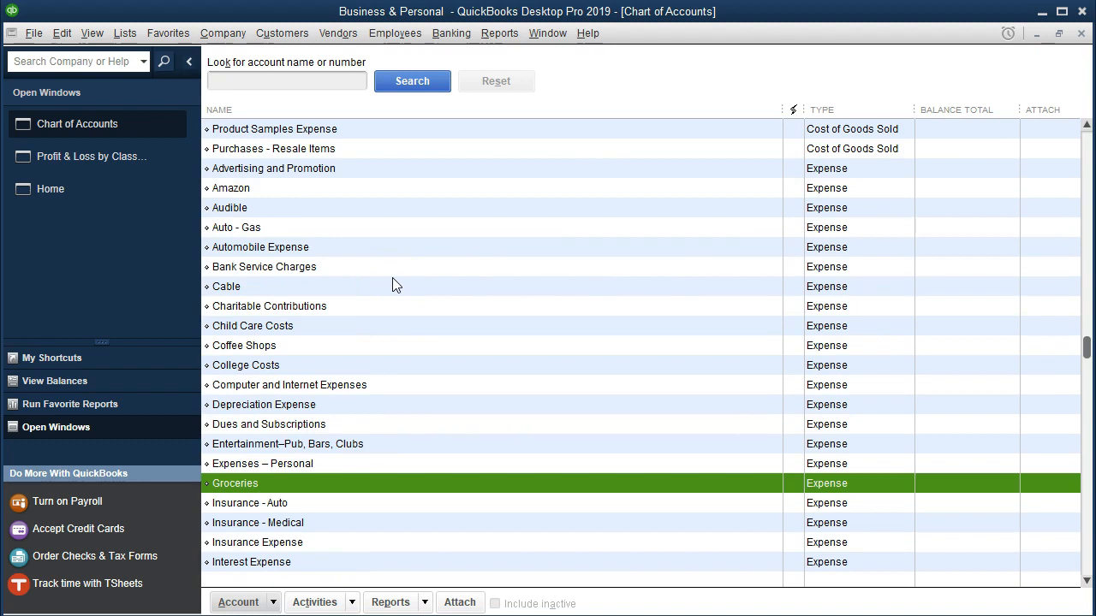
left_click(411, 167)
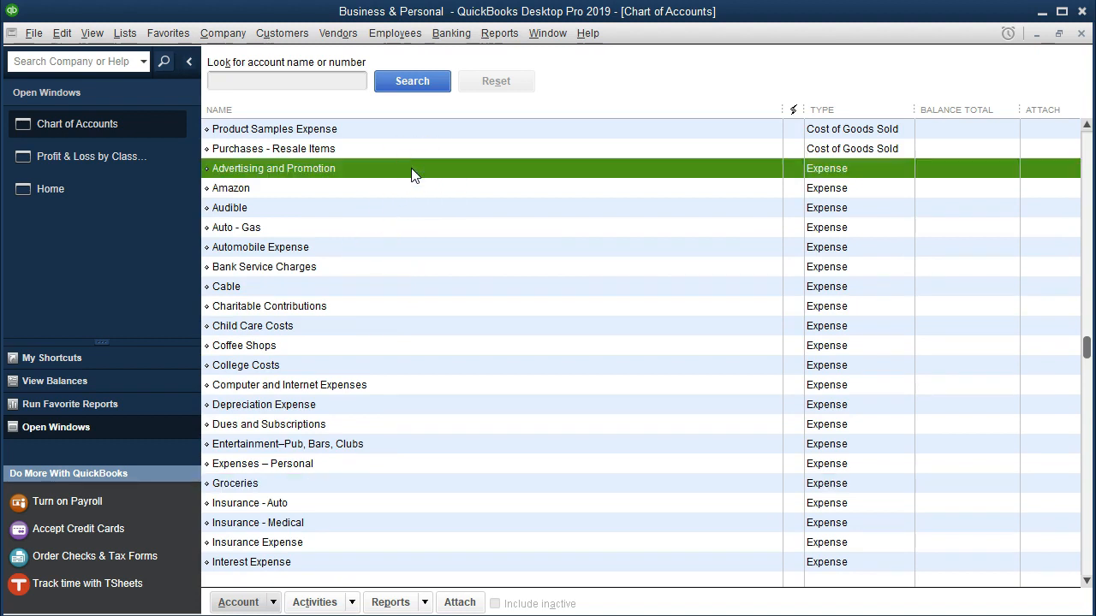
key("Down")
left_click(395, 184)
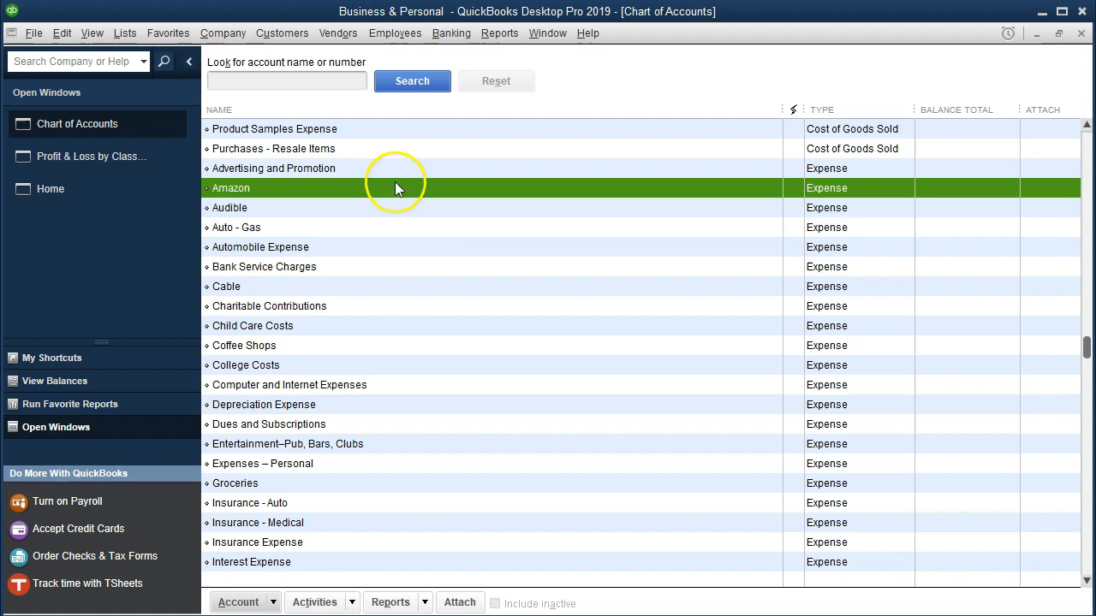
right_click(376, 186)
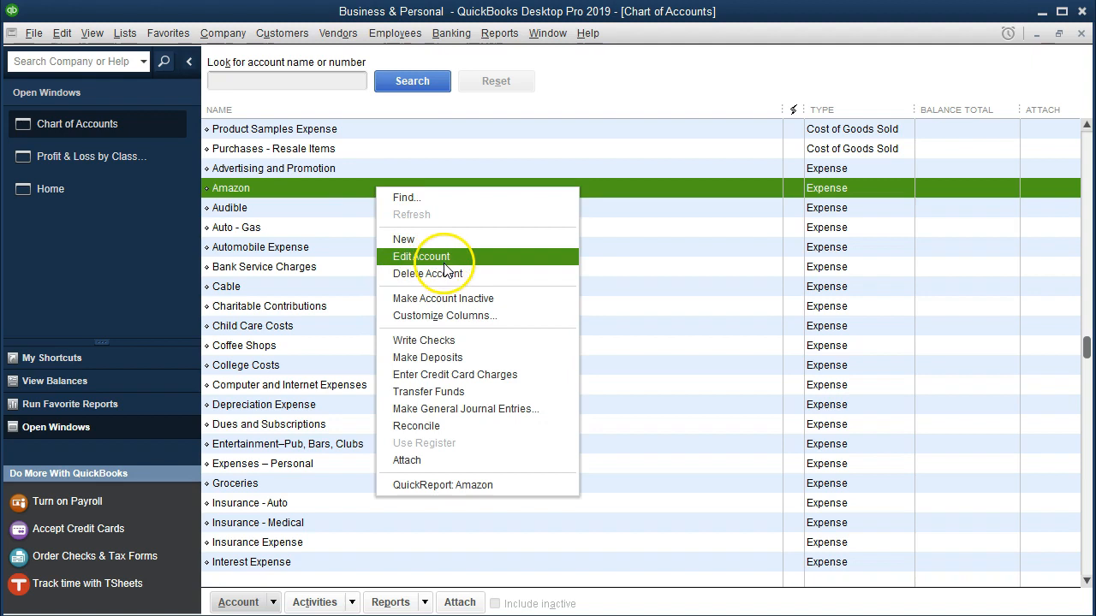
left_click(441, 256)
left_click(363, 153)
left_click(472, 150)
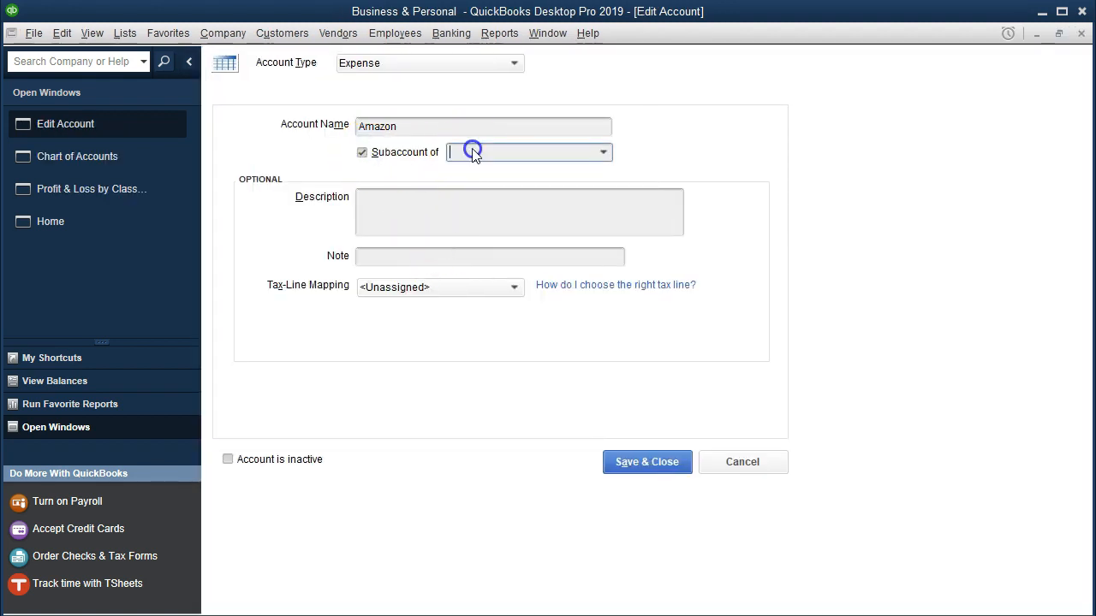
type("Expenses – Personal")
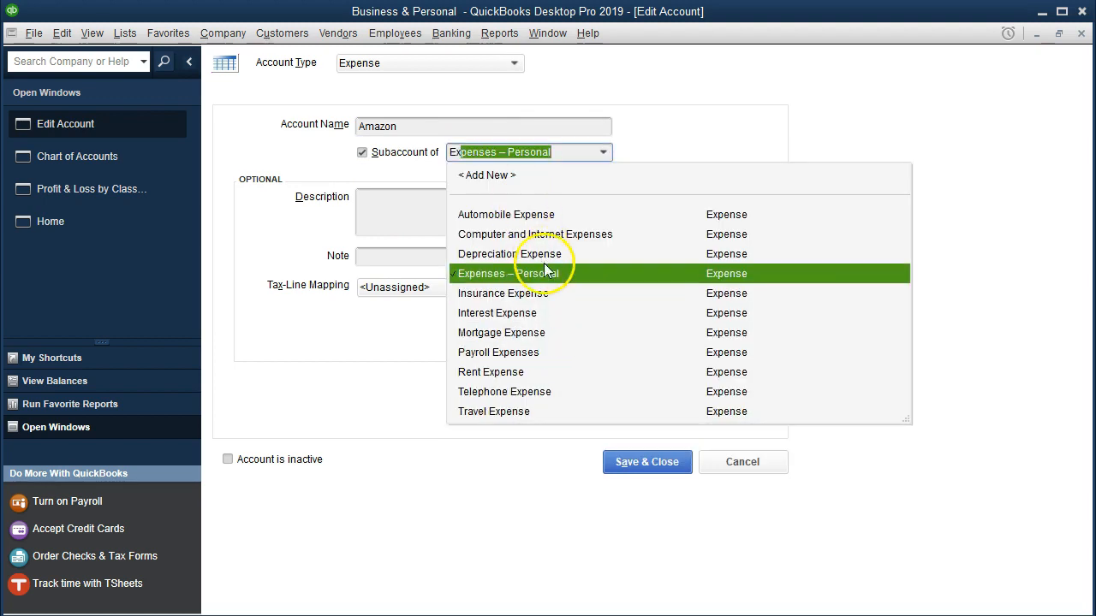
left_click(543, 273)
left_click_drag(553, 152, 432, 145)
key("ctrl+c")
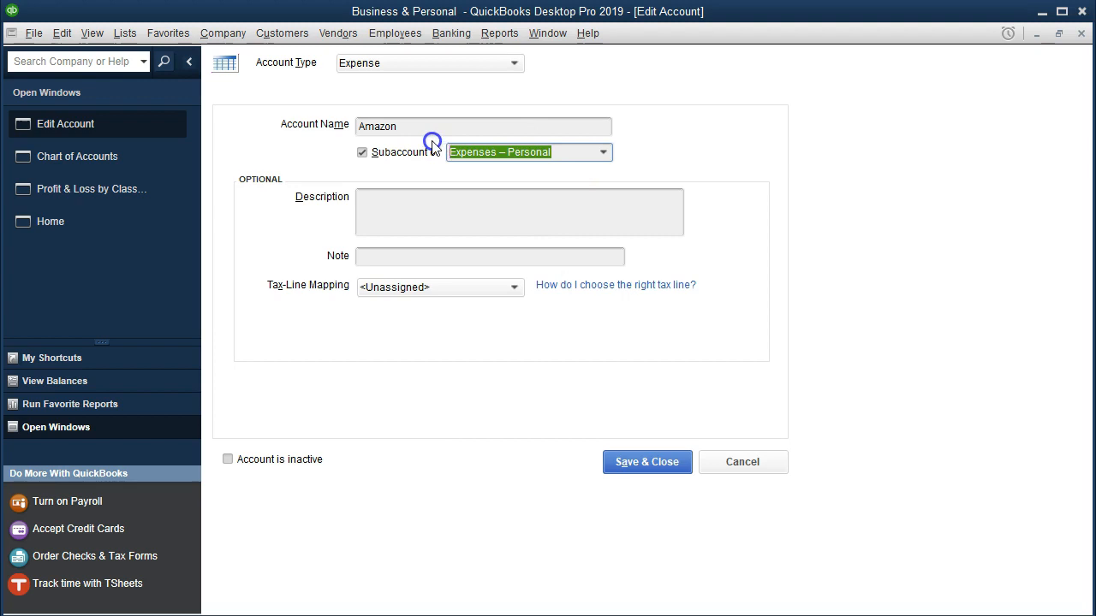
left_click(634, 470)
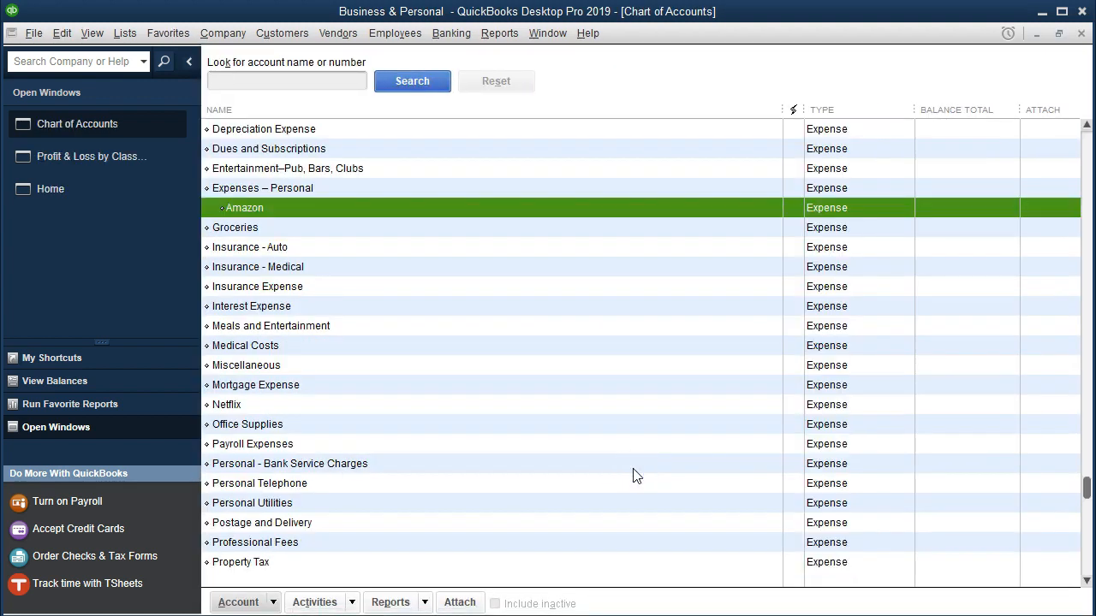
Make the Audible expense account a subaccount of Expenses – Personal and save the change
left_click(302, 229)
scroll(368, 327, "up", 6)
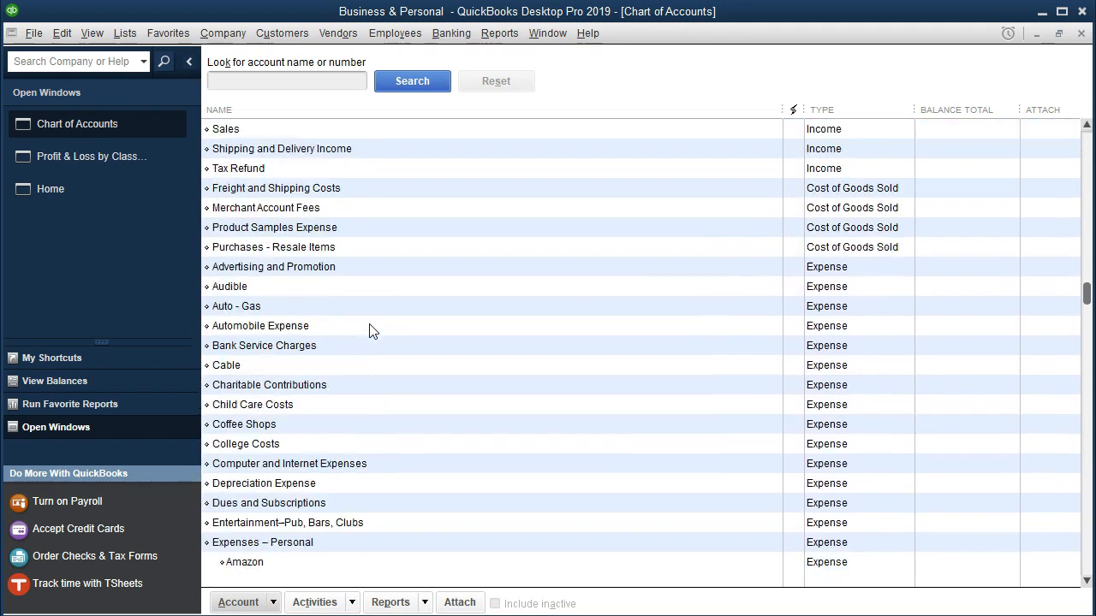
left_click(349, 267)
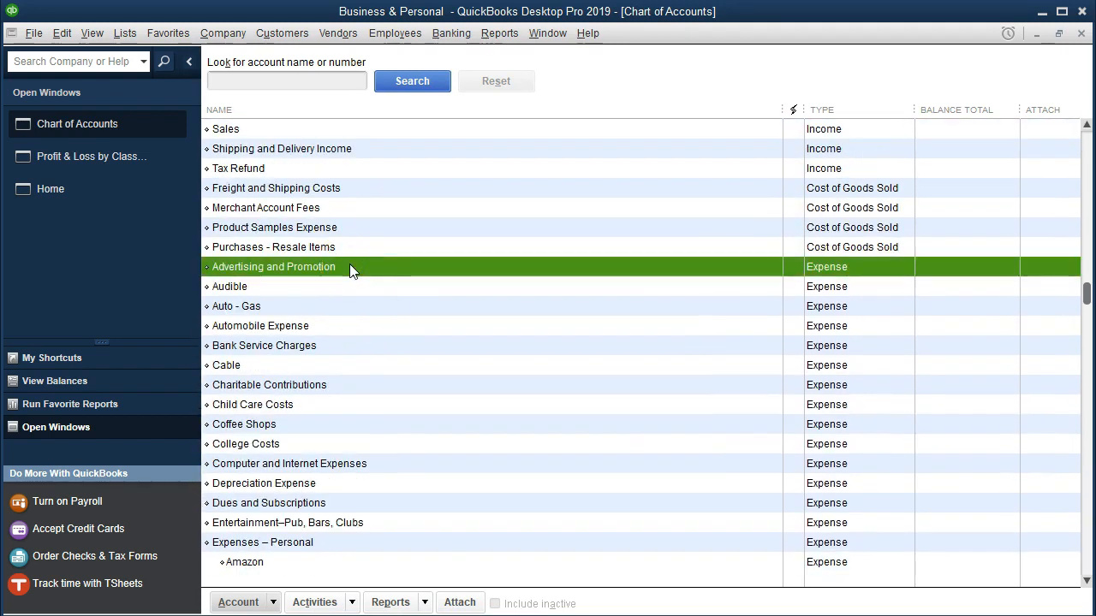
left_click(319, 286)
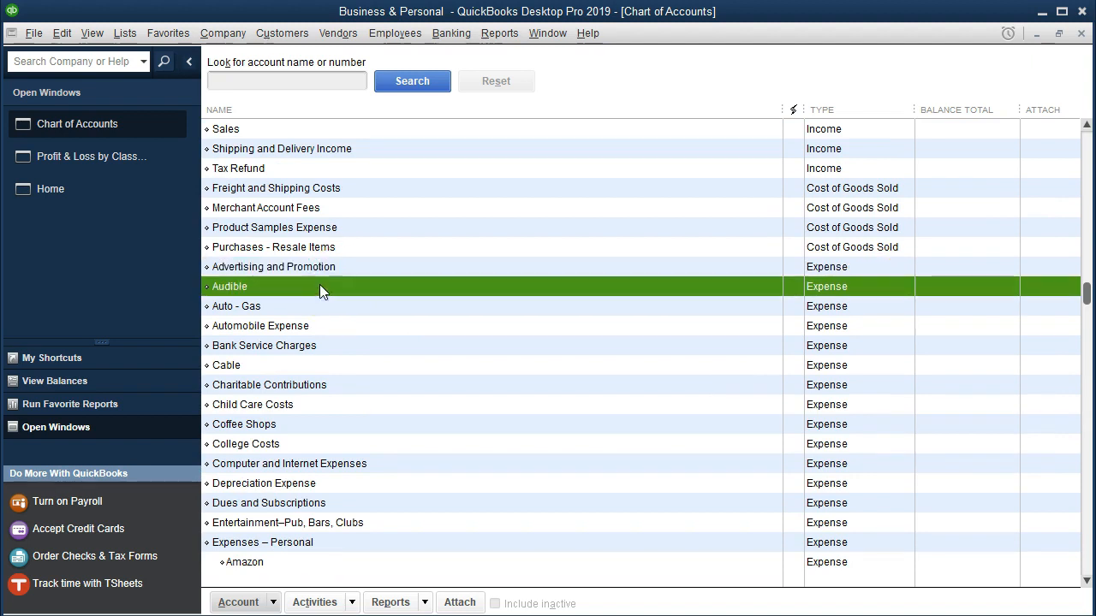
right_click(319, 286)
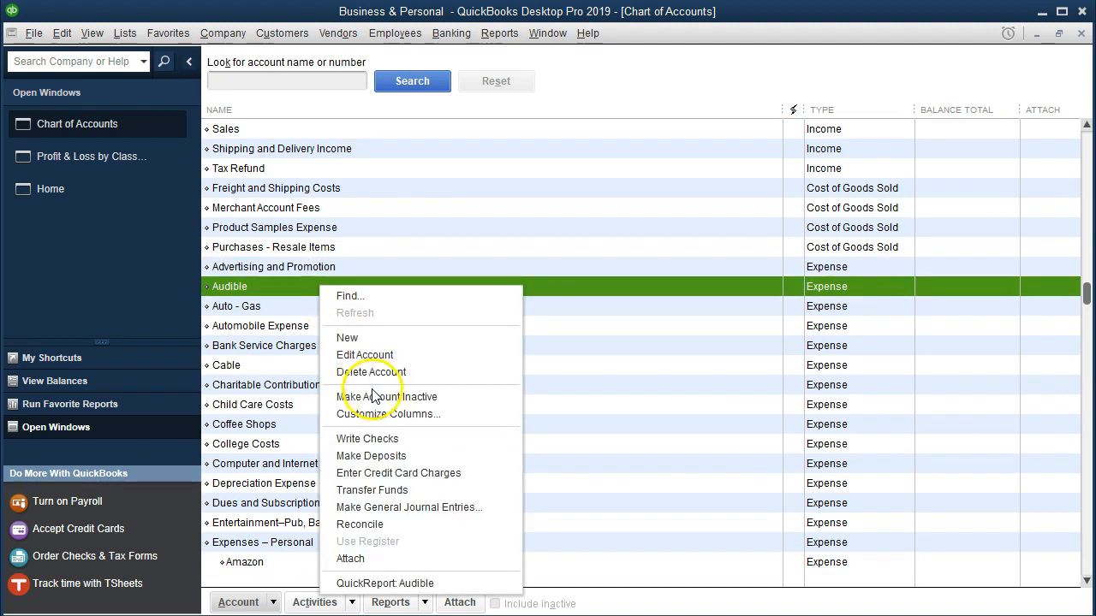
left_click(382, 355)
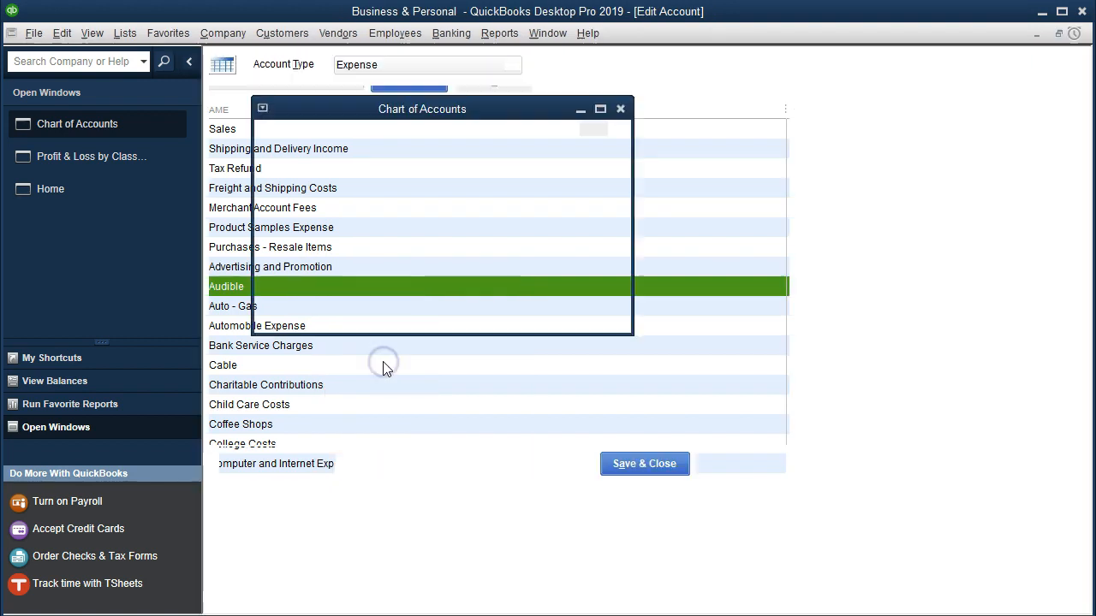
left_click(362, 152)
left_click(465, 154)
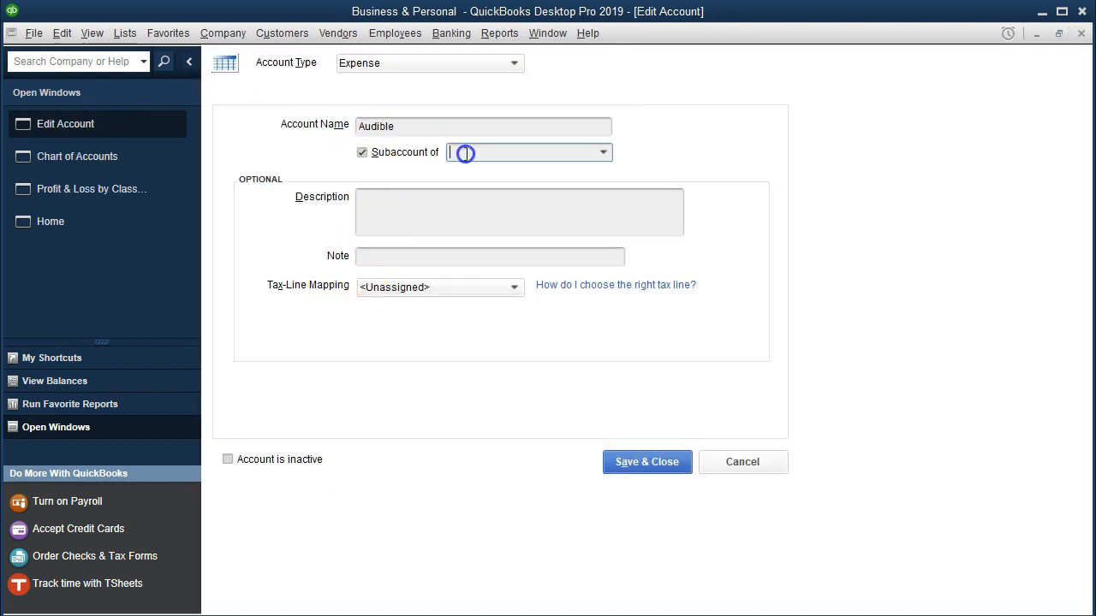
left_click(602, 152)
left_click(602, 152)
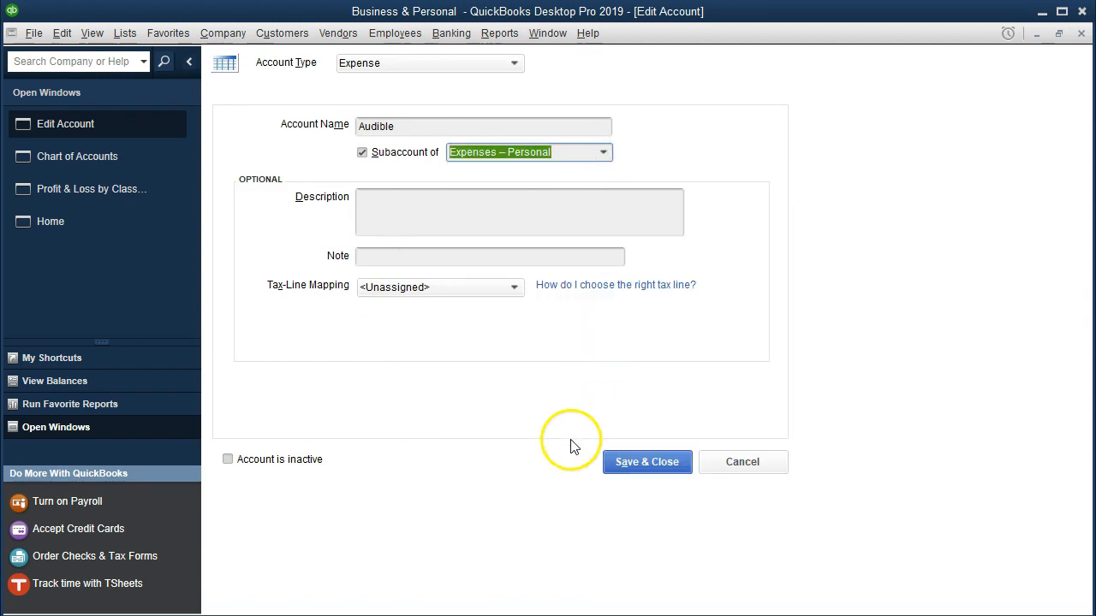
left_click(624, 463)
Make the Auto - Gas expense account a subaccount of Expenses – Personal and save the change
scroll(602, 460, "up", 5)
left_click(376, 210)
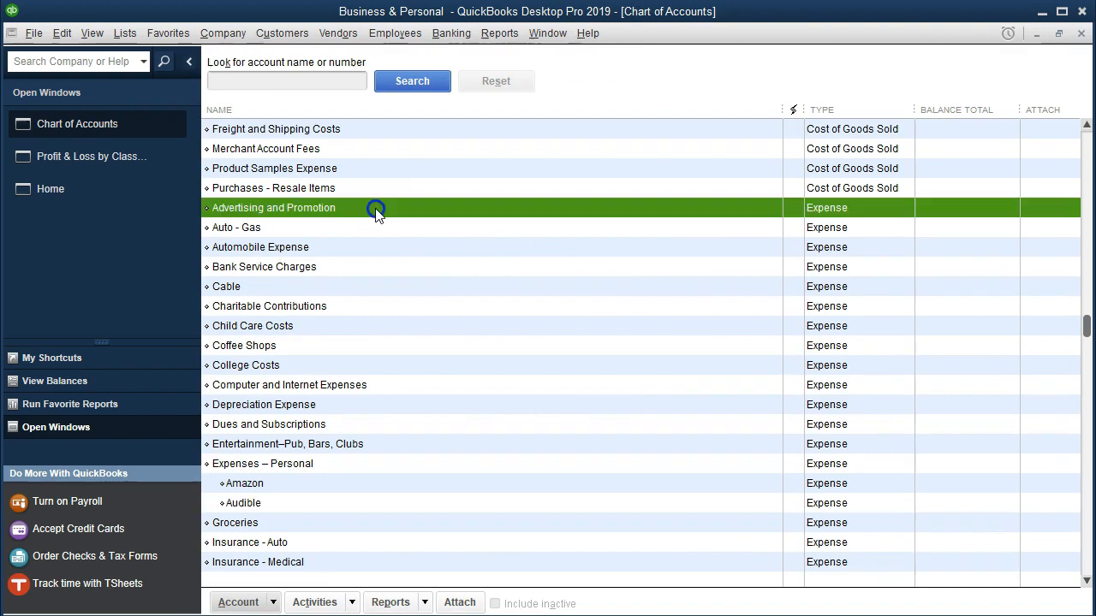
key("Down")
left_click(375, 224)
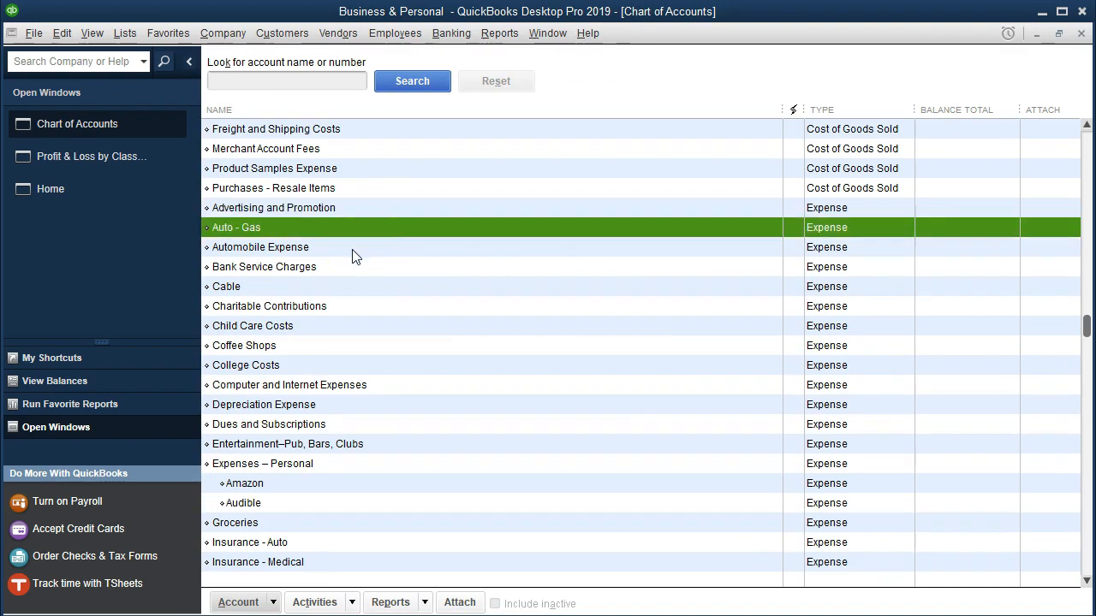
right_click(339, 224)
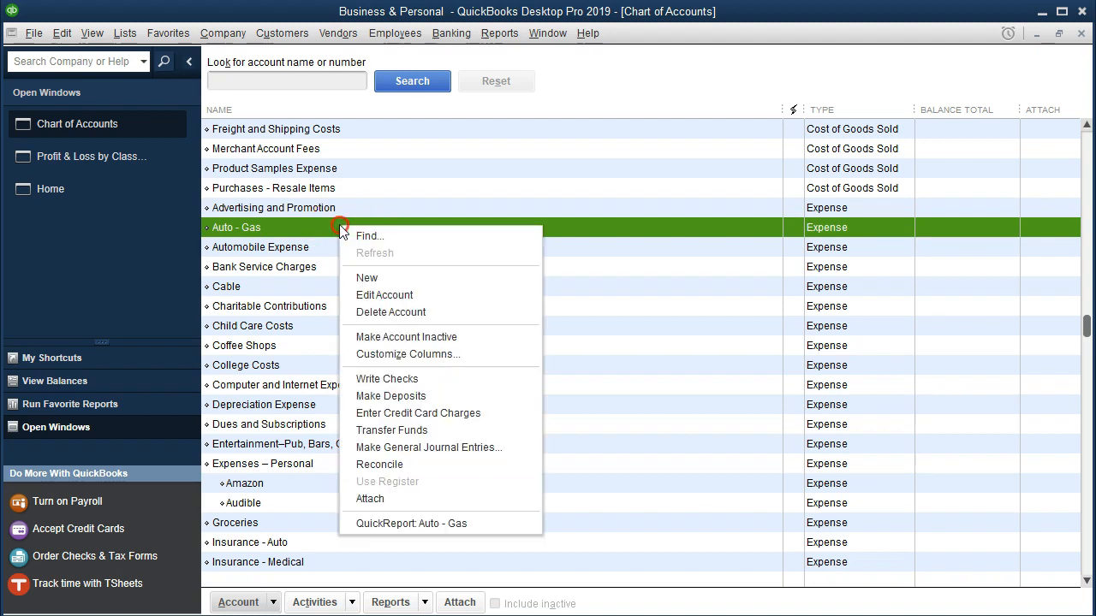
left_click(389, 300)
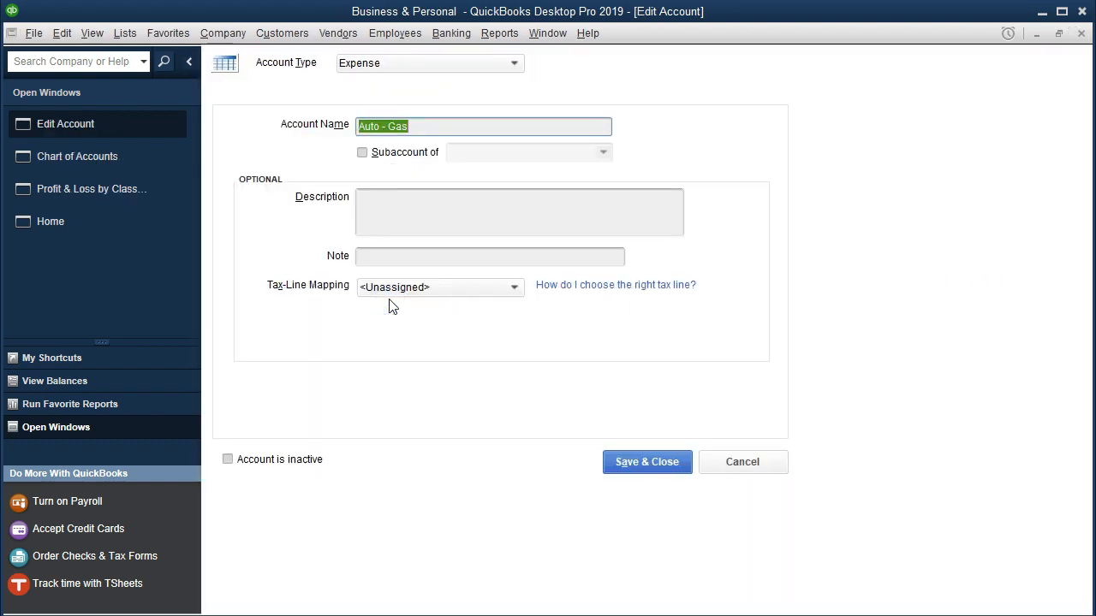
left_click(362, 153)
left_click(466, 154)
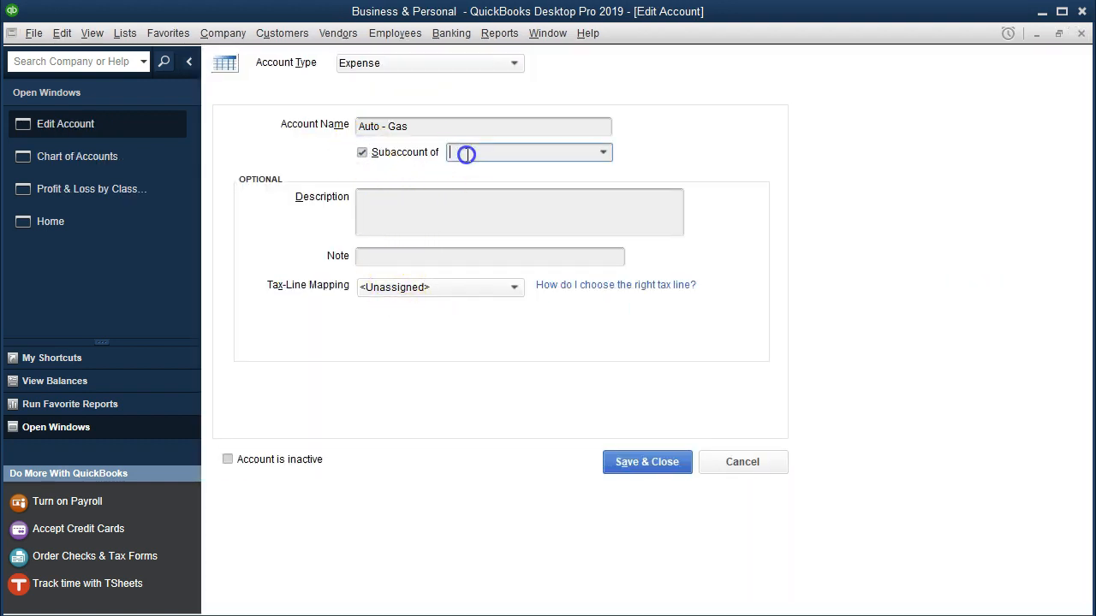
key("ctrl+v")
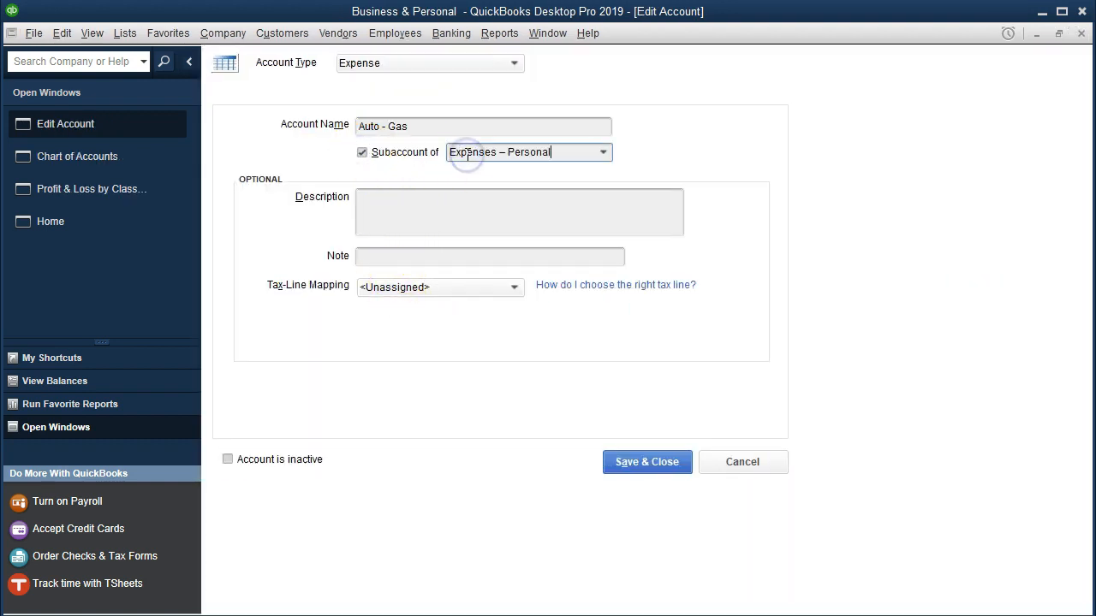
left_click(638, 461)
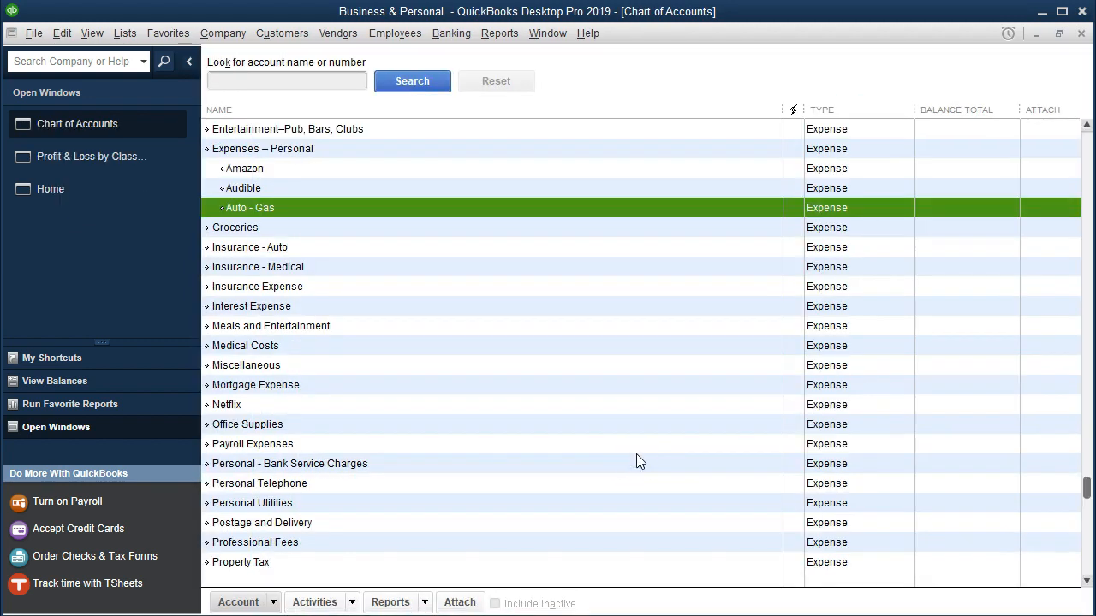
Make the Cable expense account a subaccount of Expenses – Personal and save the change
scroll(624, 461, "up", 4)
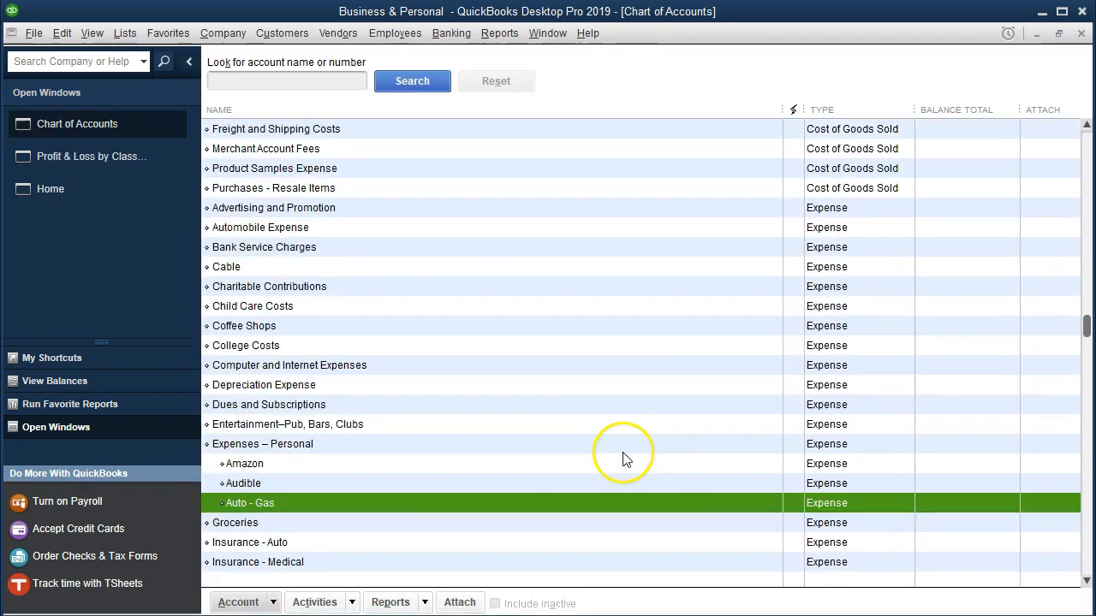
left_click(346, 268)
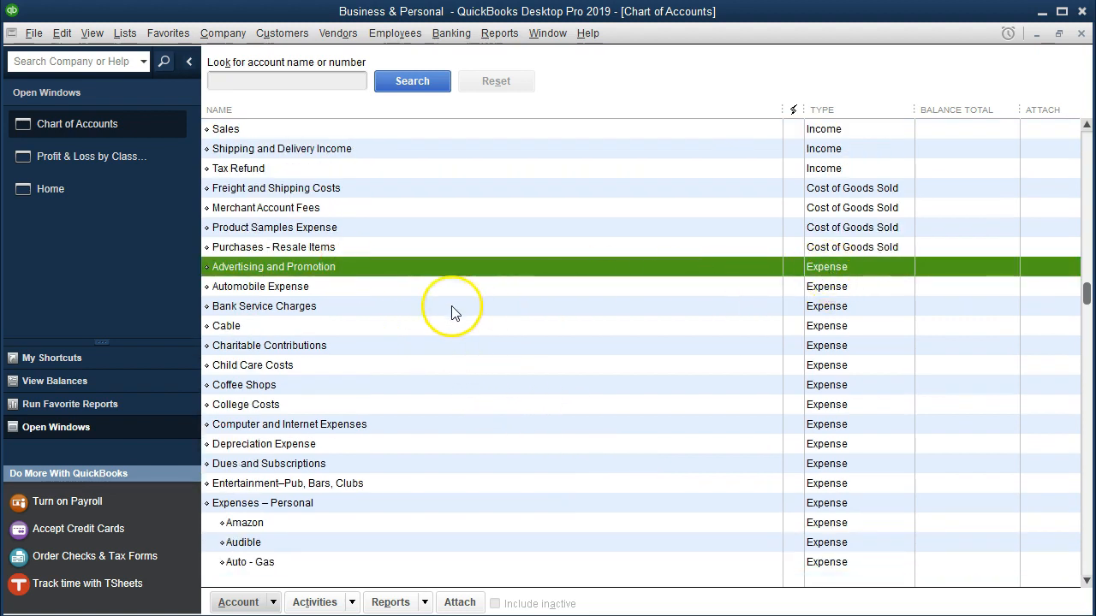
left_click(334, 289)
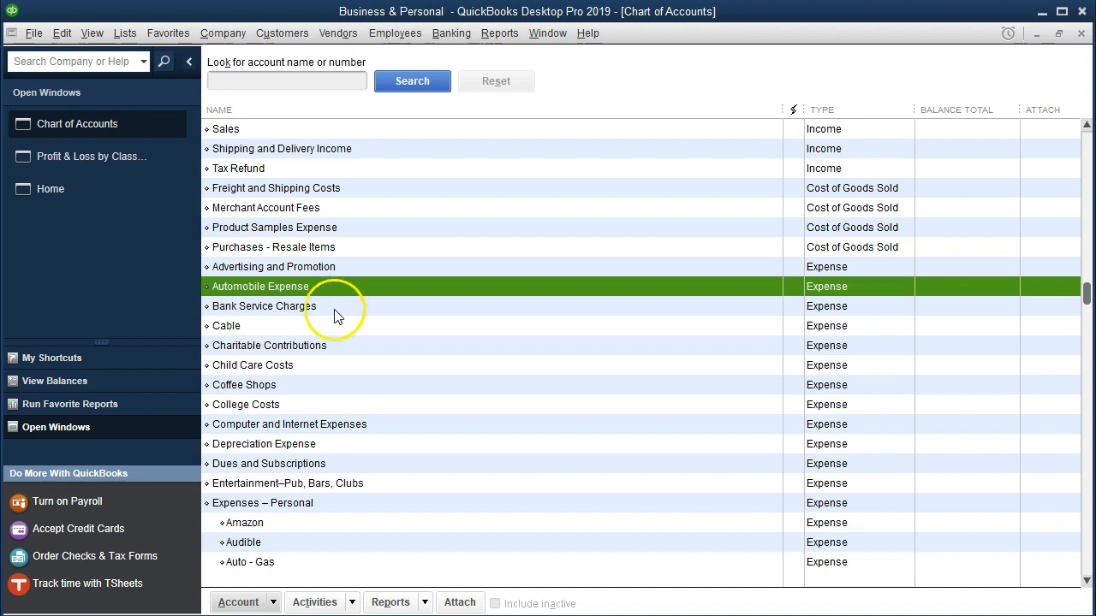
left_click(333, 307)
left_click(332, 325)
left_click(323, 304)
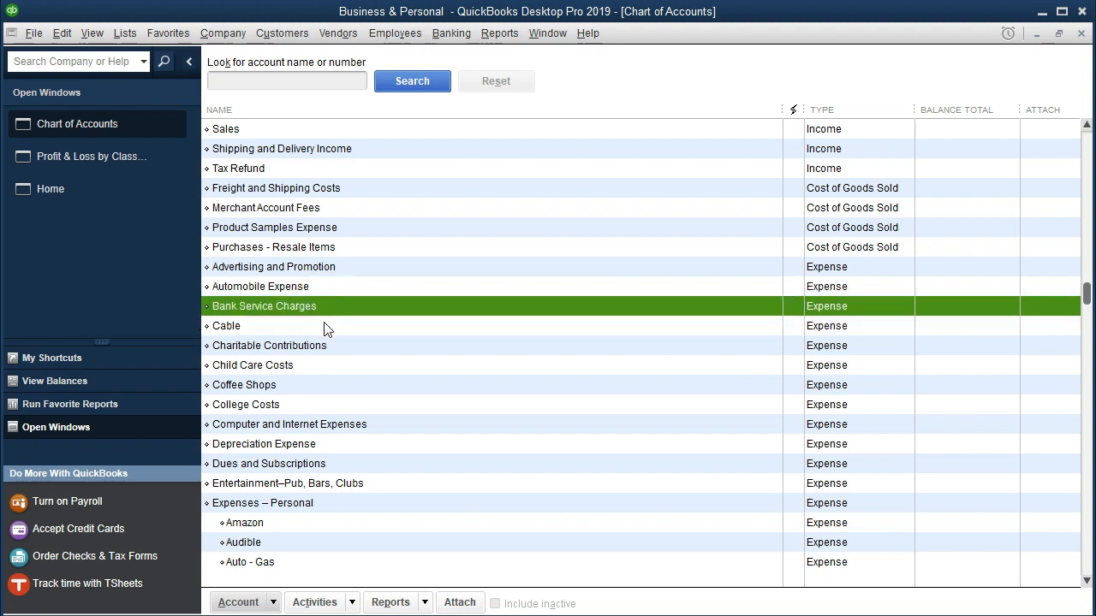
left_click(326, 326)
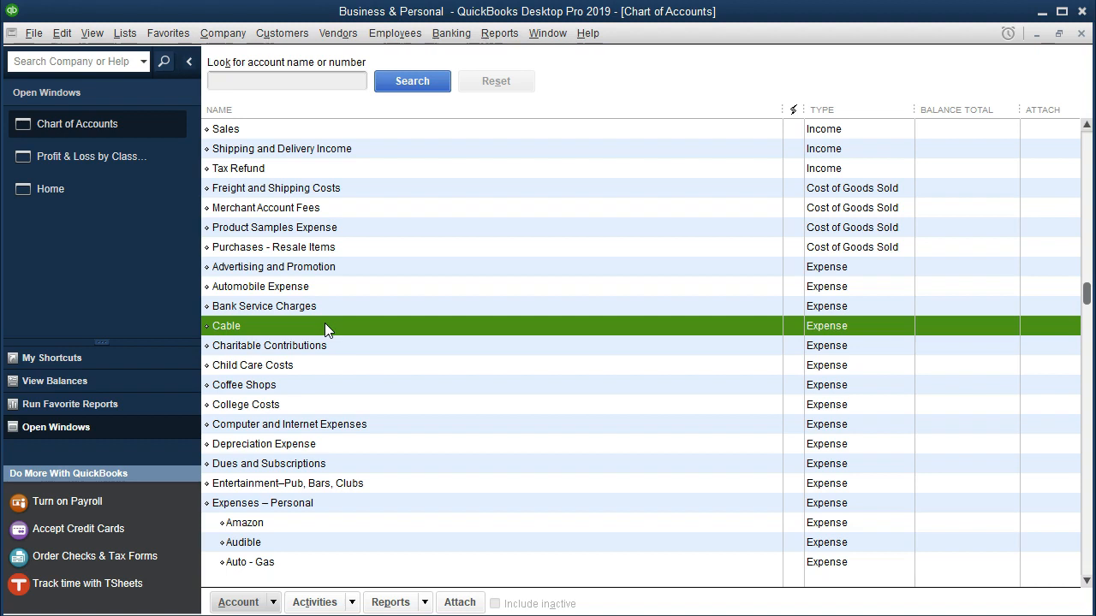
right_click(326, 327)
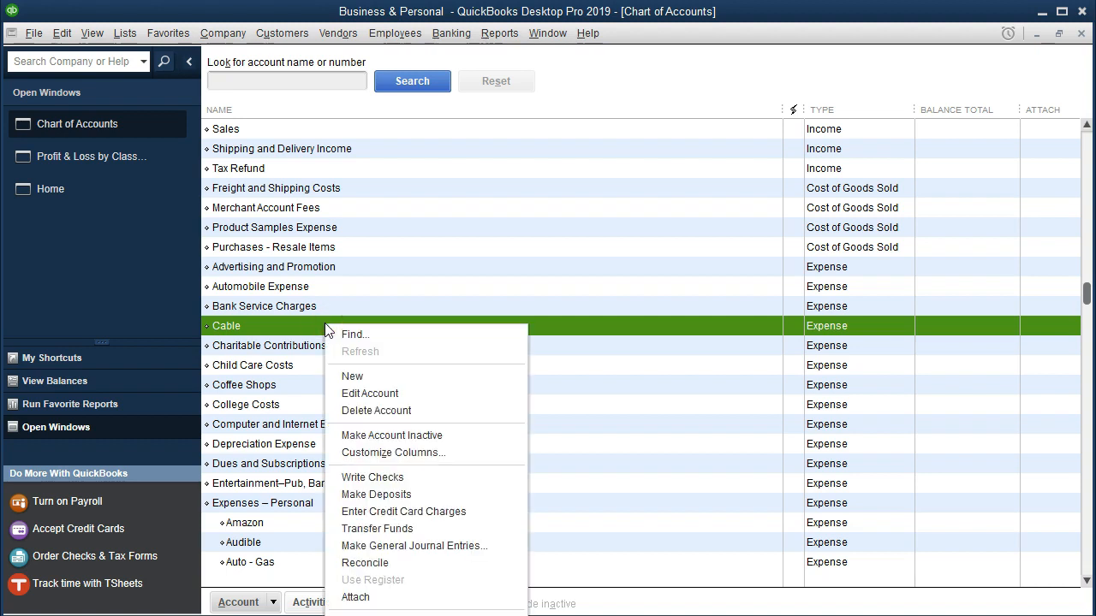
left_click(348, 394)
left_click(361, 151)
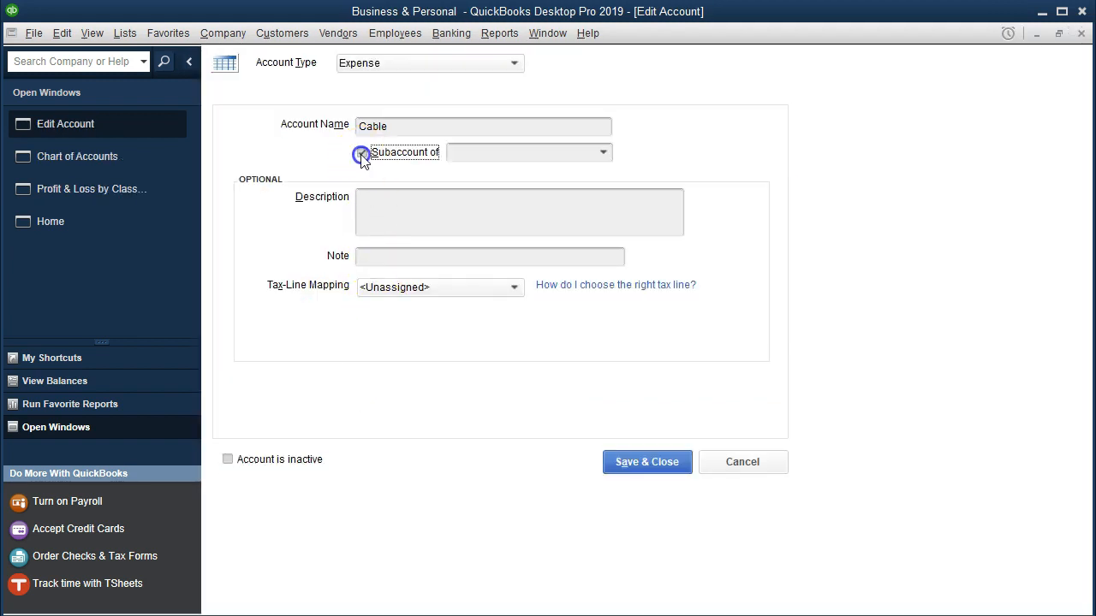
left_click(647, 466)
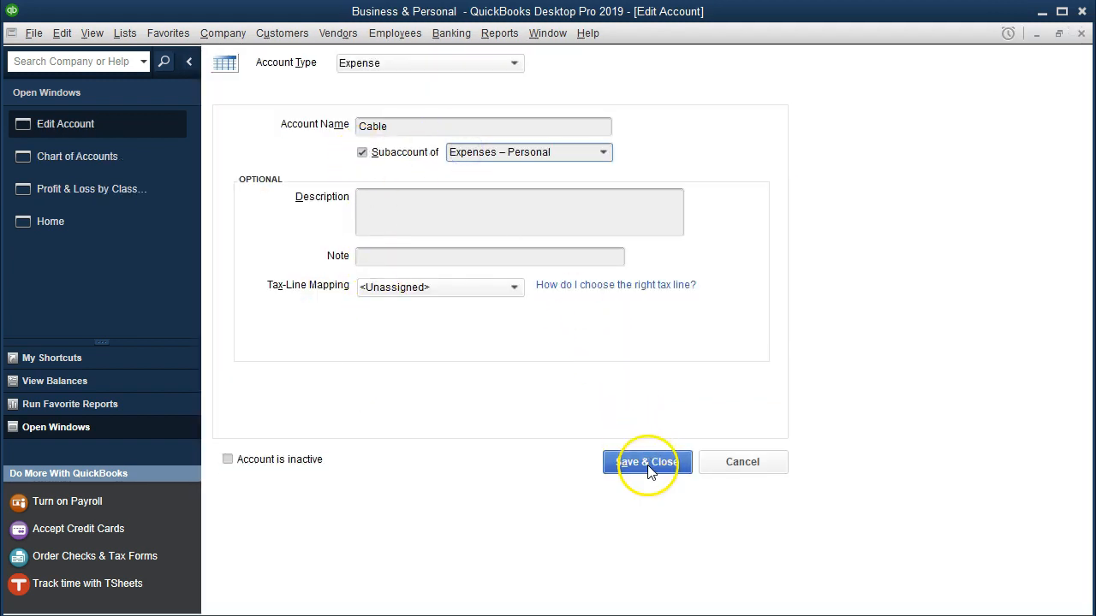
Make the Charitable Contributions expense account a subaccount of Expenses – Personal and save the change
scroll(616, 445, "up", 3)
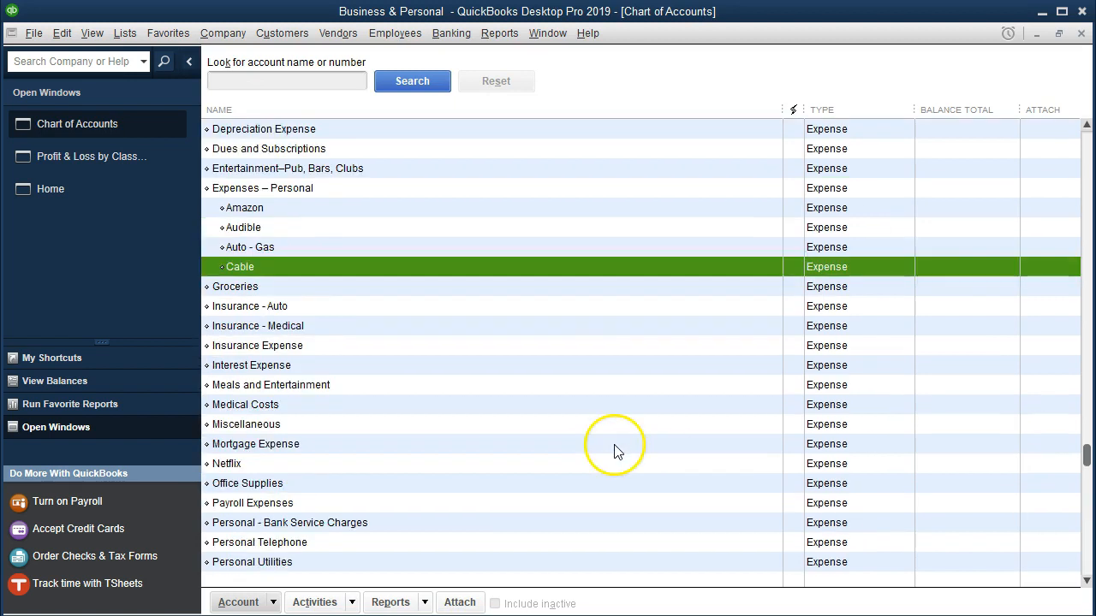
scroll(614, 445, "up", 1)
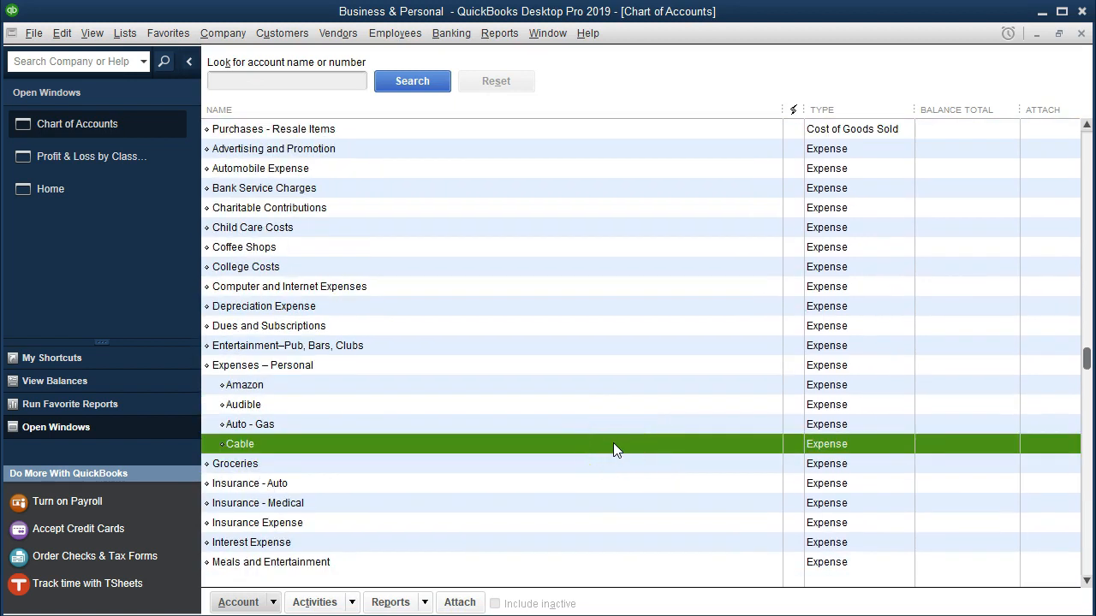
left_click(318, 208)
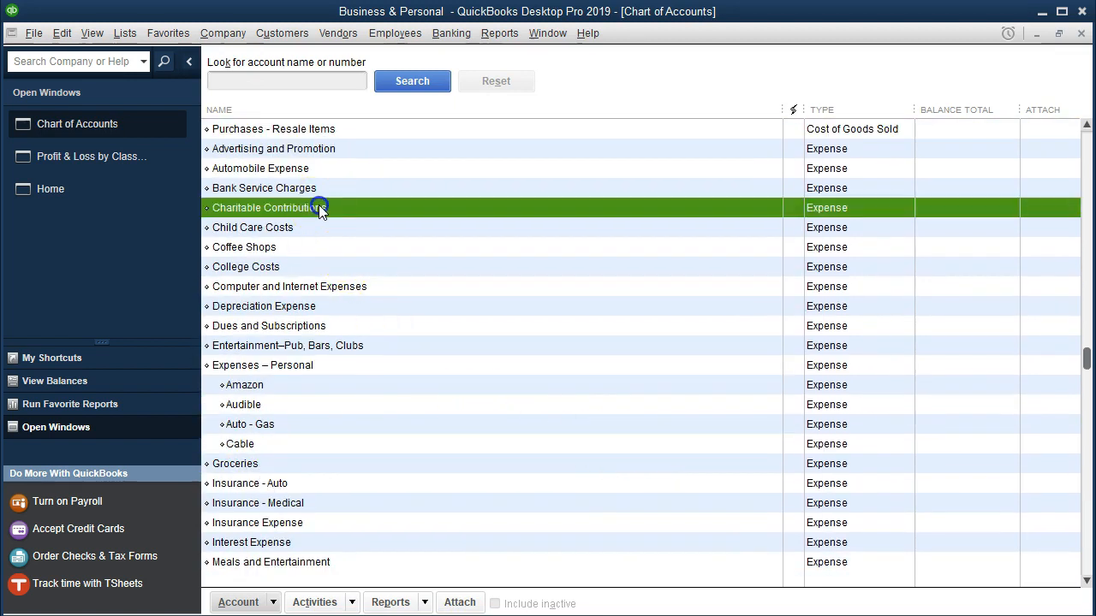
right_click(320, 208)
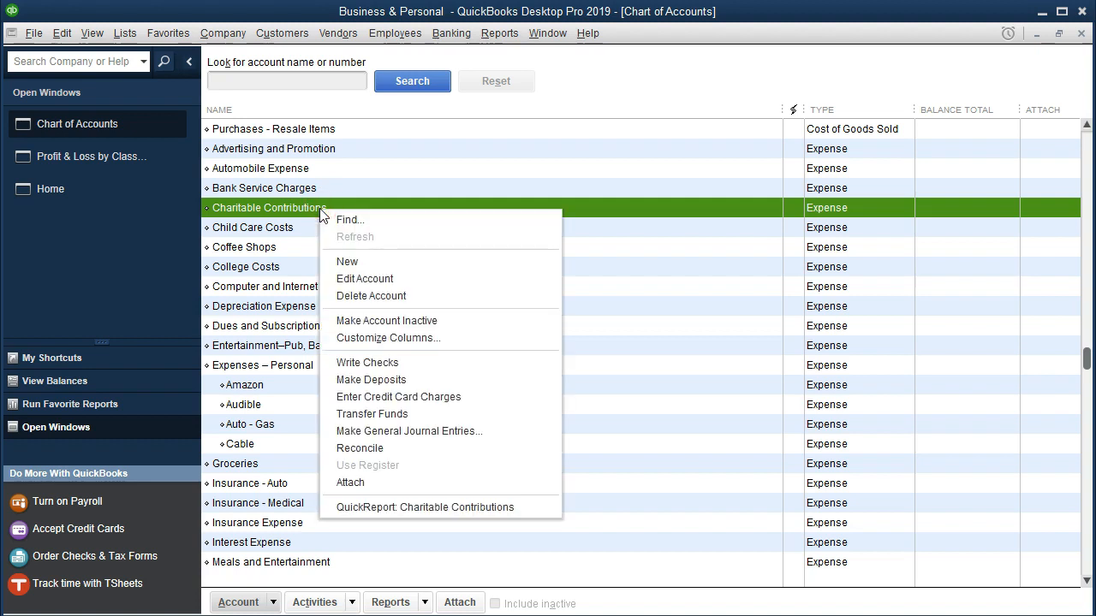
left_click(354, 278)
left_click(361, 154)
left_click(472, 152)
left_click(526, 262)
left_click(614, 462)
scroll(613, 466, "up", 3)
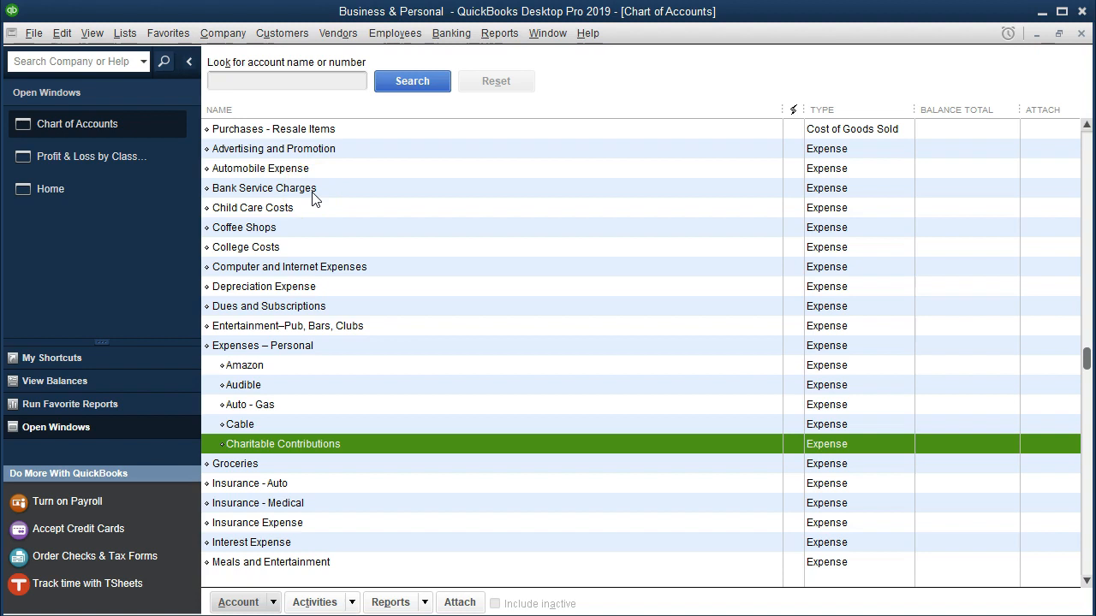
Make the Child Care Costs expense account a subaccount of Expenses – Personal and save the change
left_click(306, 208)
right_click(306, 208)
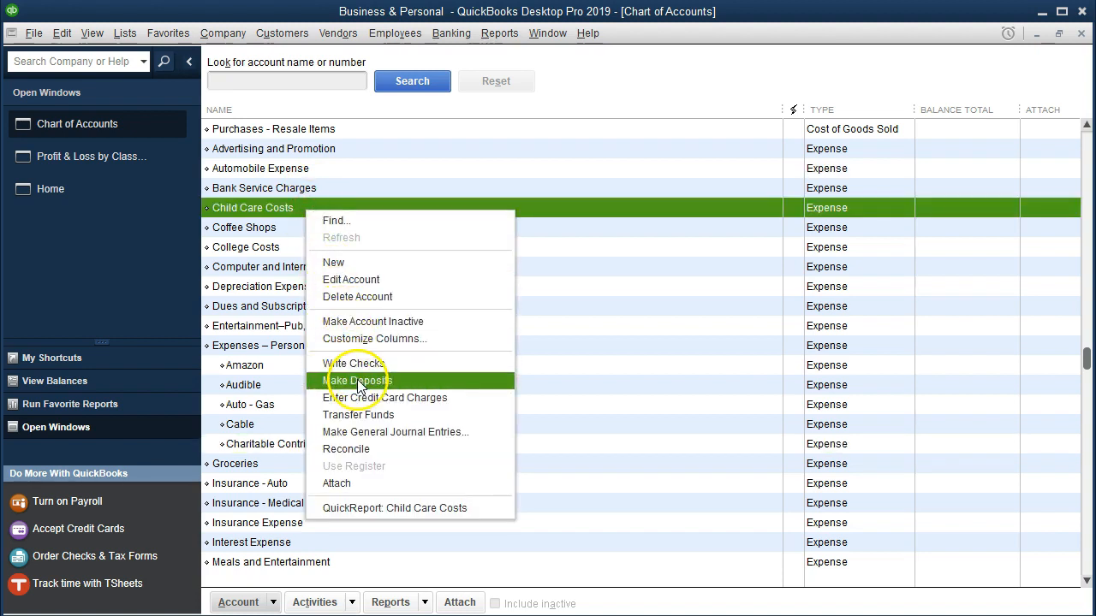
left_click(360, 279)
left_click(366, 154)
left_click(486, 156)
type("Expenses – Personal")
left_click(634, 469)
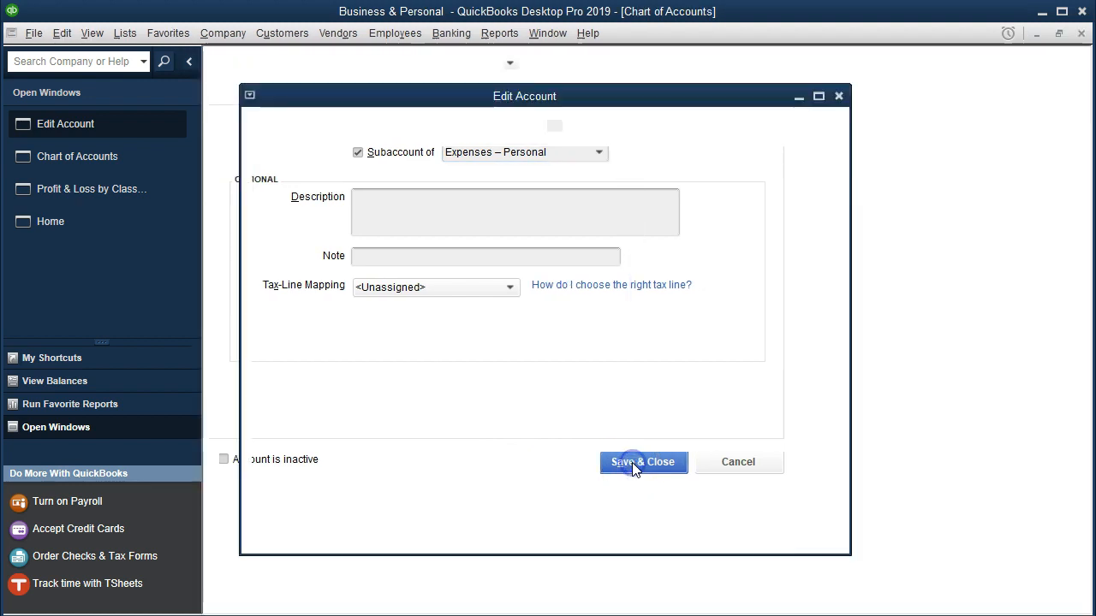
Make the Coffee Shops expense account a subaccount of Expenses – Personal and save the change
scroll(337, 317, "up", 5)
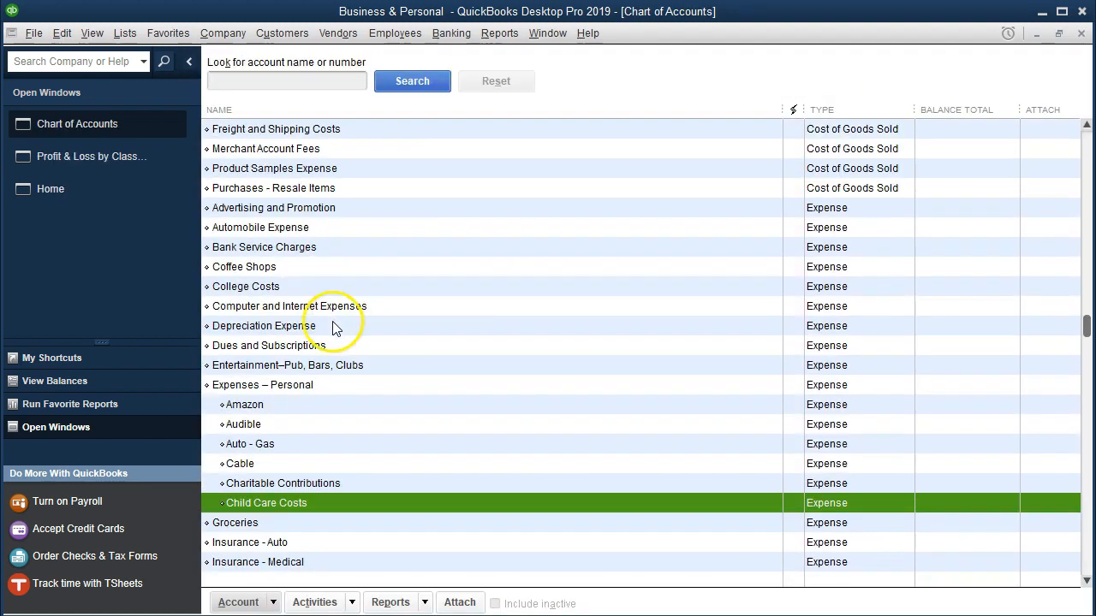
left_click(292, 267)
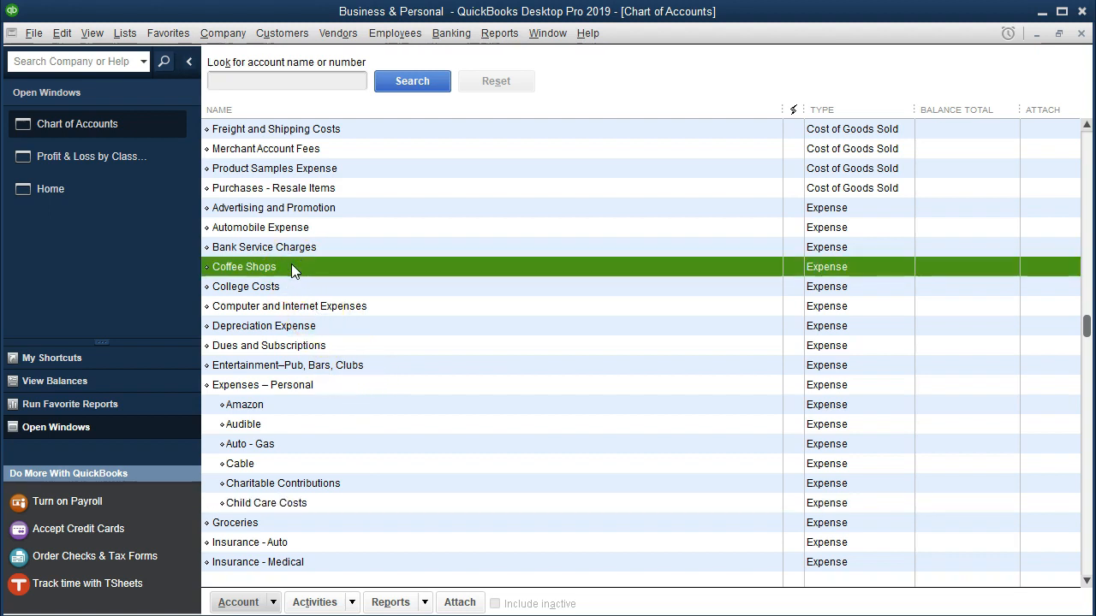
right_click(292, 267)
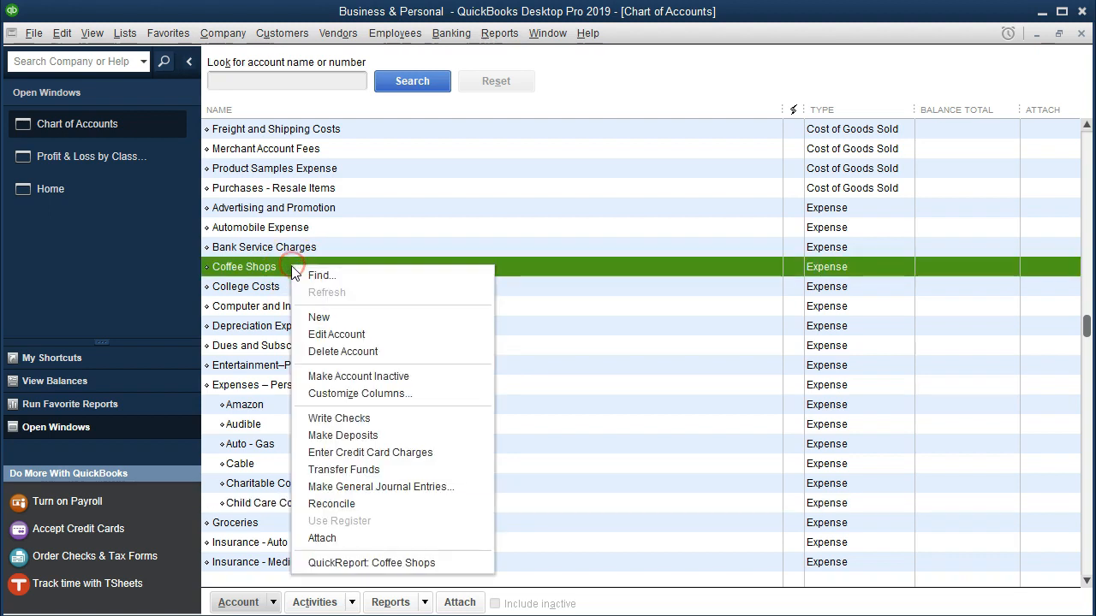
left_click(345, 336)
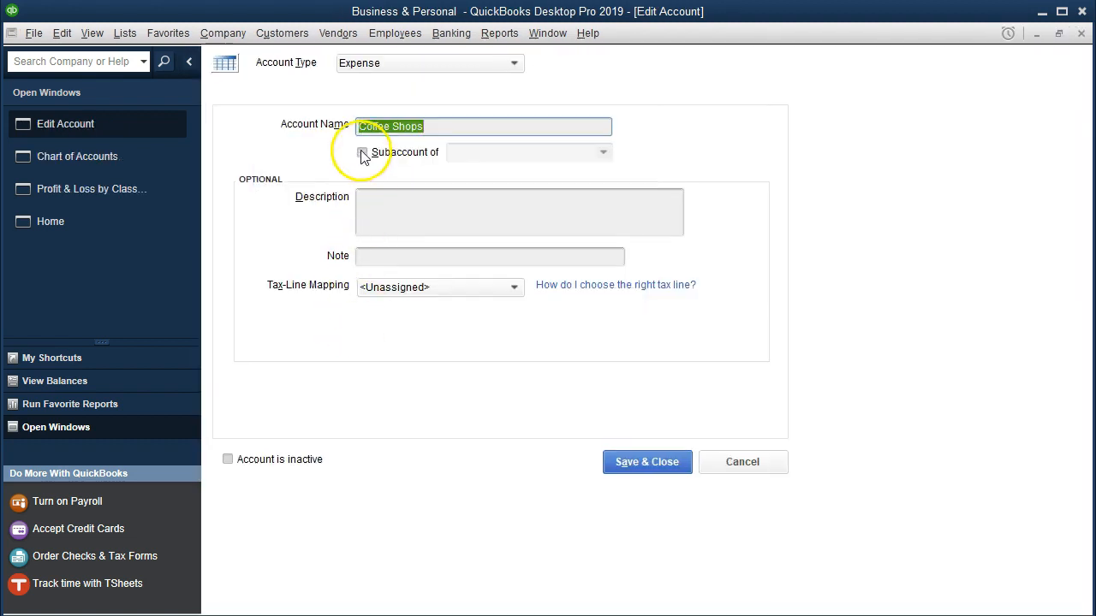
left_click(363, 154)
left_click(489, 152)
type("Expenses – Personal")
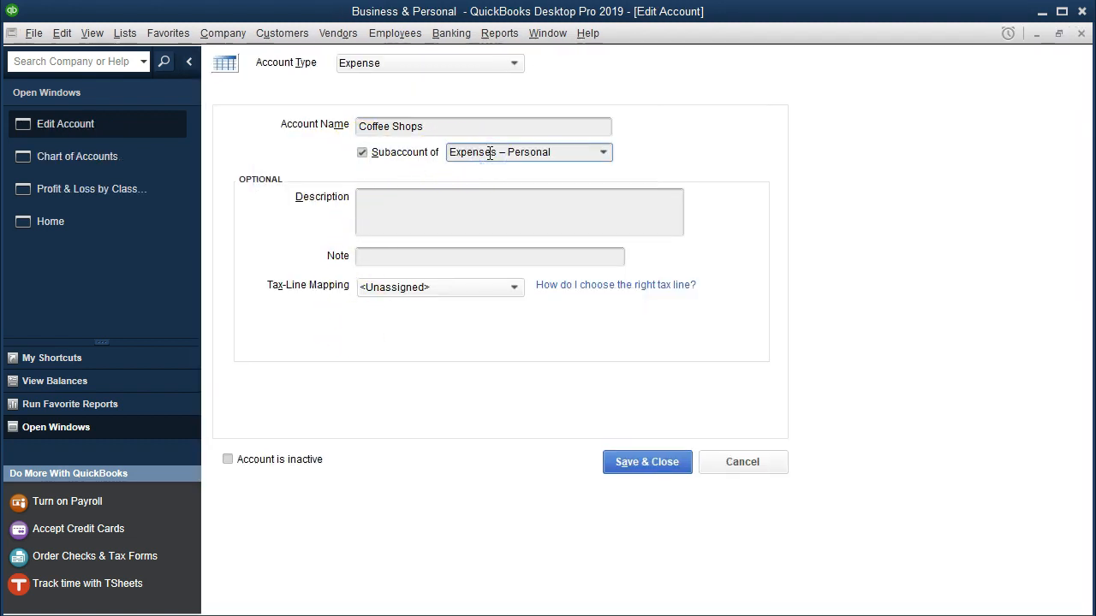
left_click(629, 462)
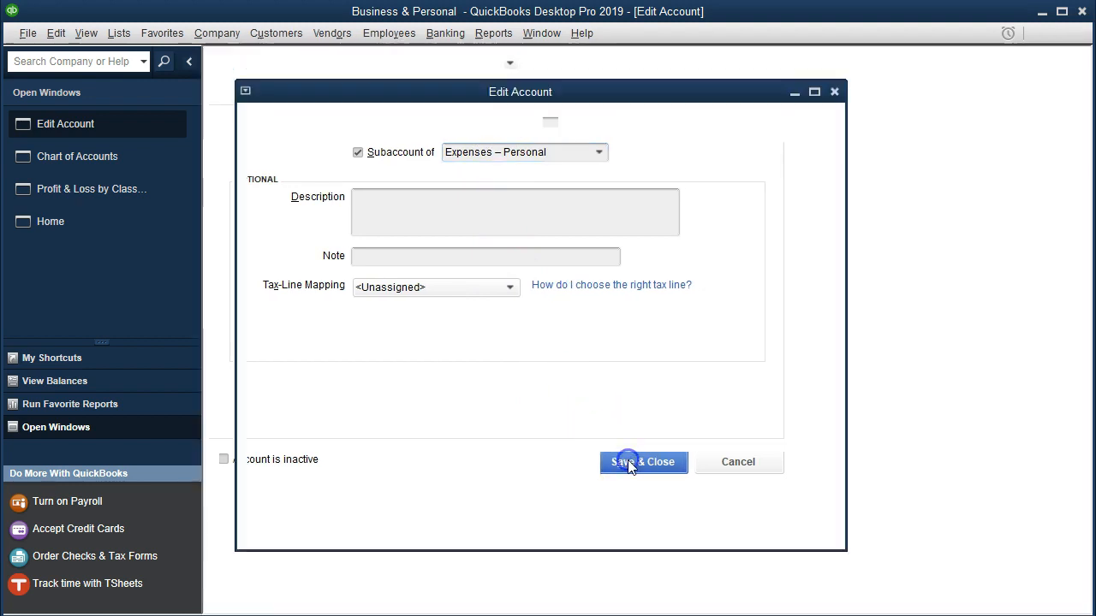
Make the College Costs expense account a subaccount of Expenses – Personal and save the change
scroll(543, 480, "up", 6)
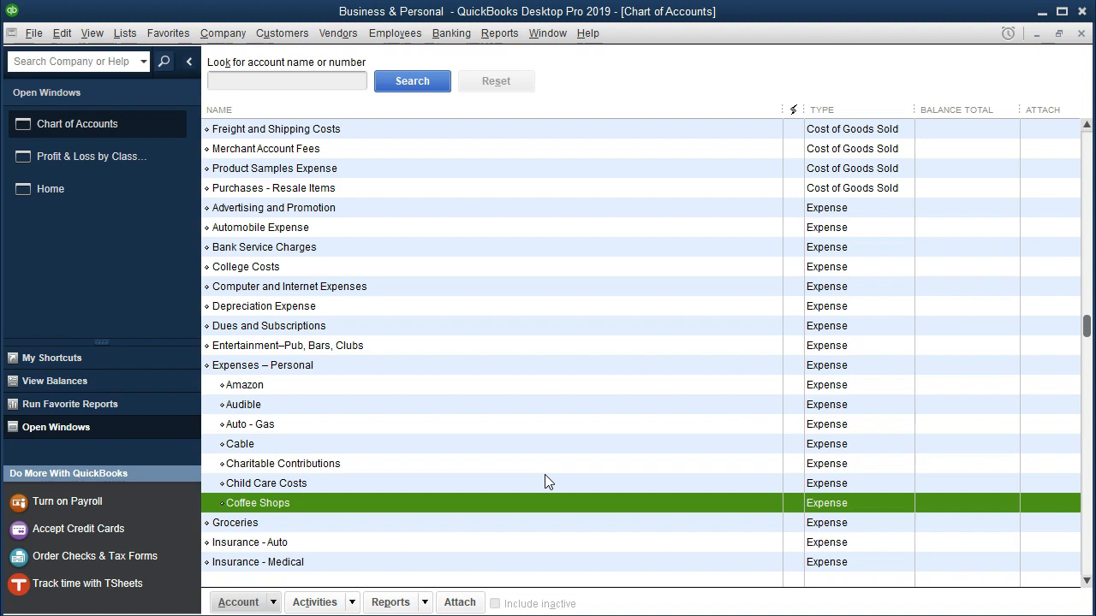
left_click(283, 268)
right_click(282, 267)
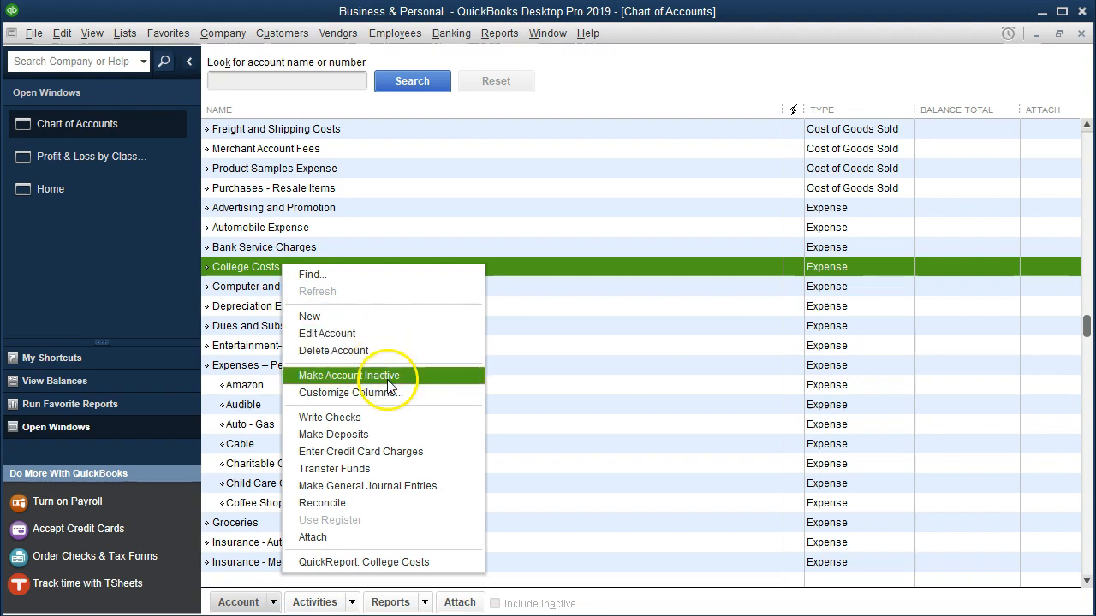
left_click(370, 333)
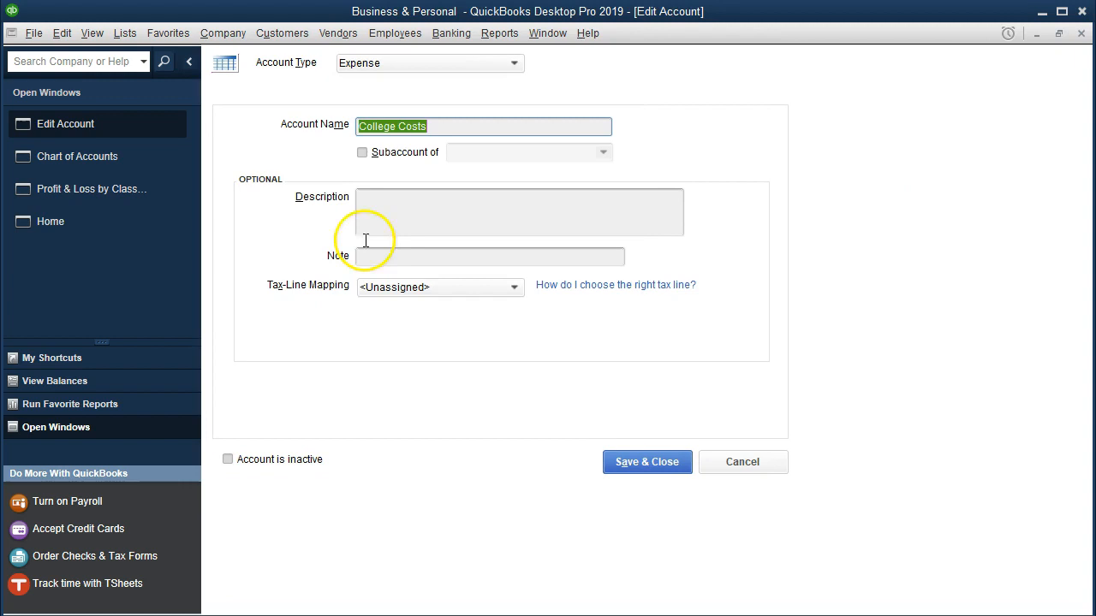
left_click(362, 153)
left_click(497, 156)
type("Expenses – Personal")
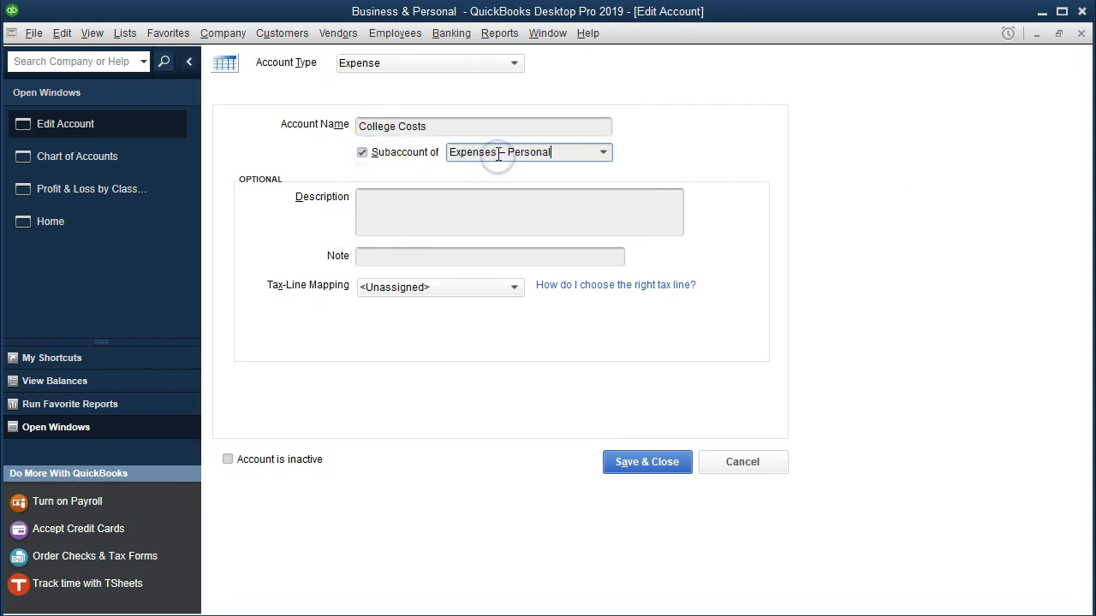
left_click(610, 466)
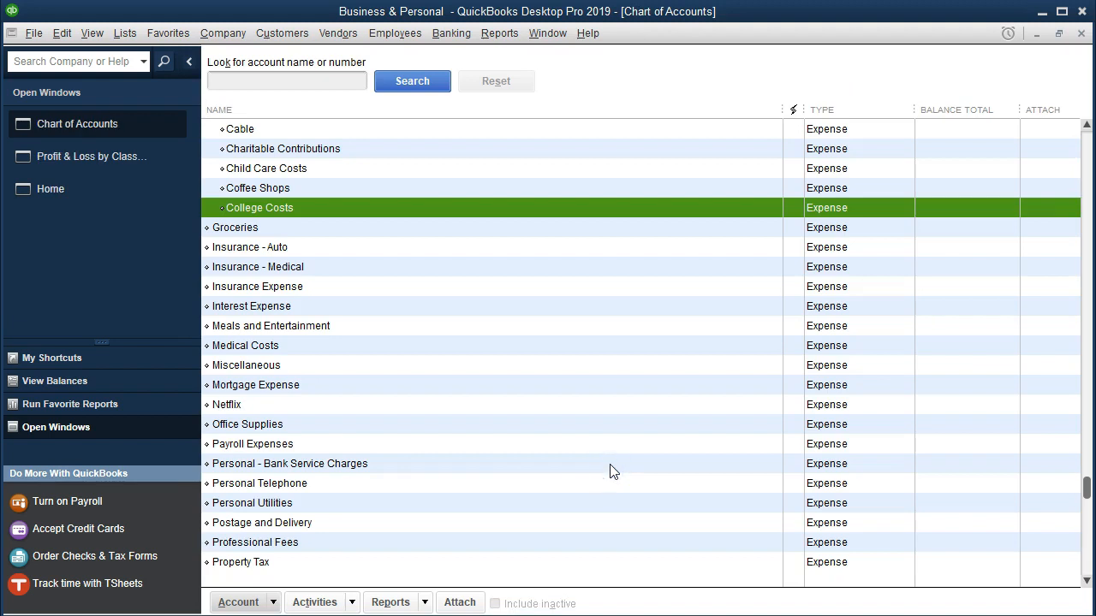
Make the Entertainment–Pub, Bars, Clubs expense account a subaccount of Expenses – Personal and save the change
scroll(598, 472, "up", 5)
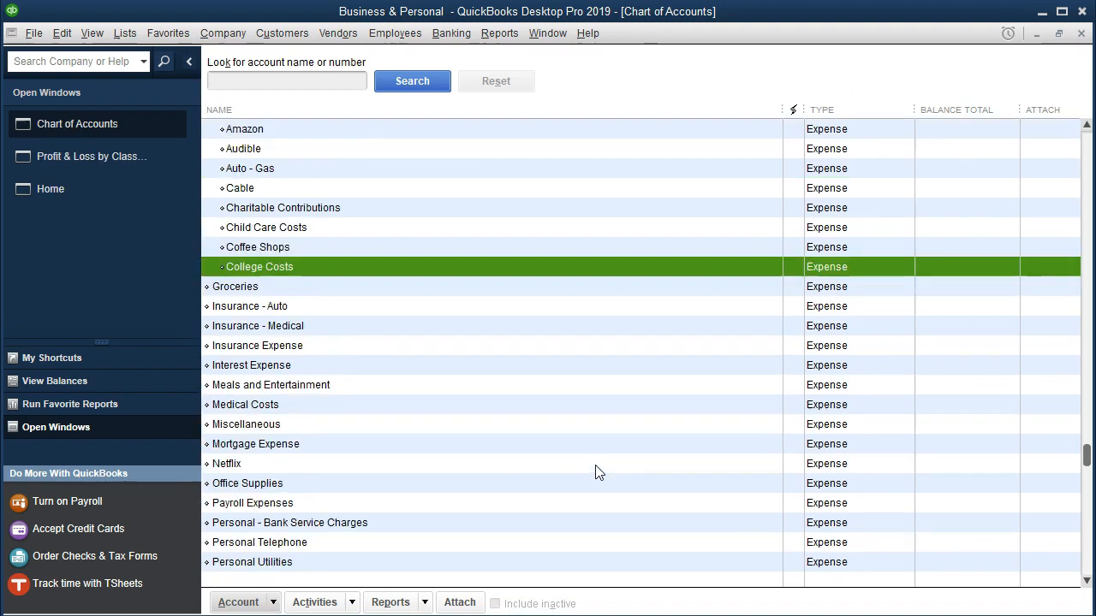
scroll(596, 467, "up", 1)
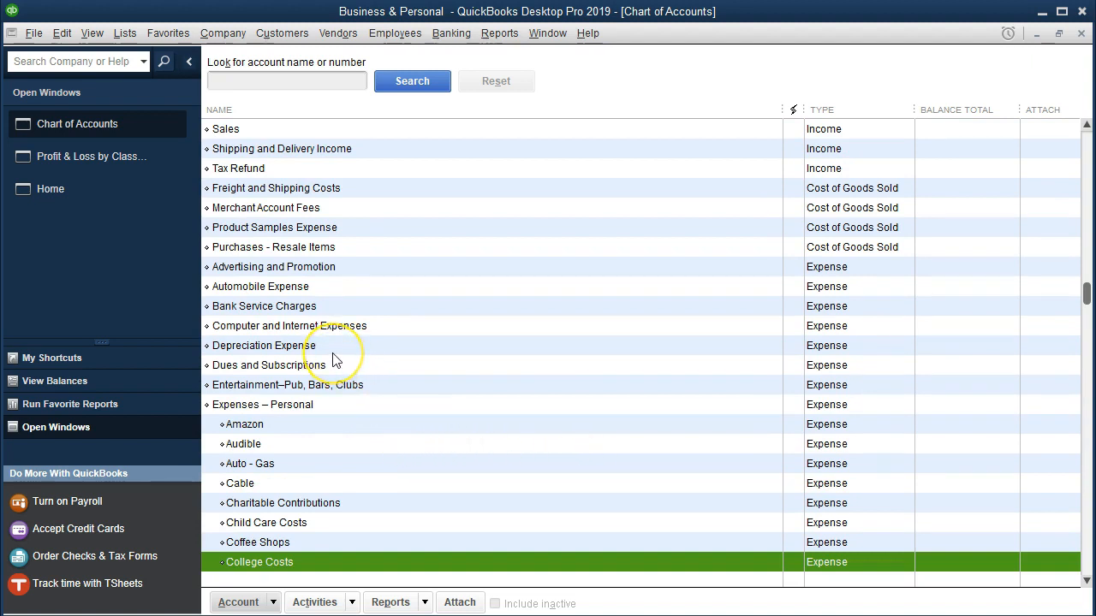
left_click(314, 387)
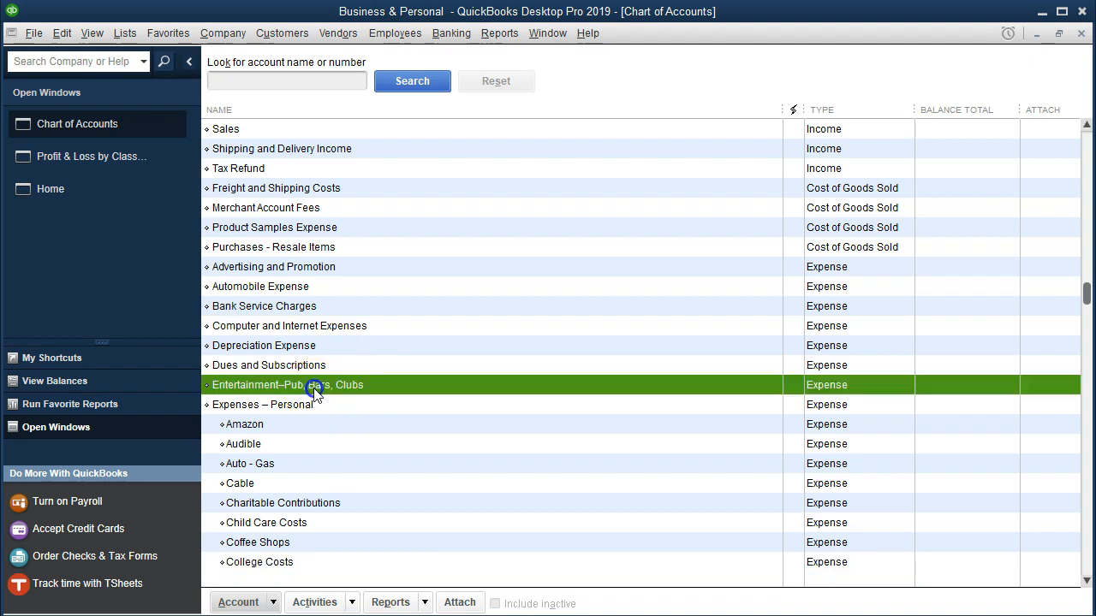
right_click(315, 394)
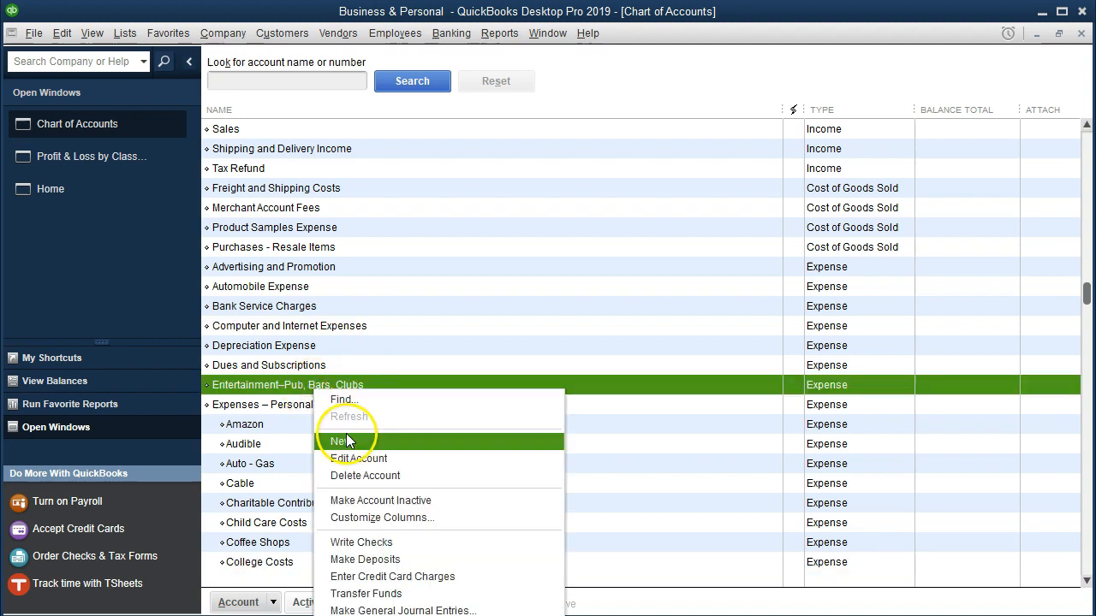
left_click(377, 462)
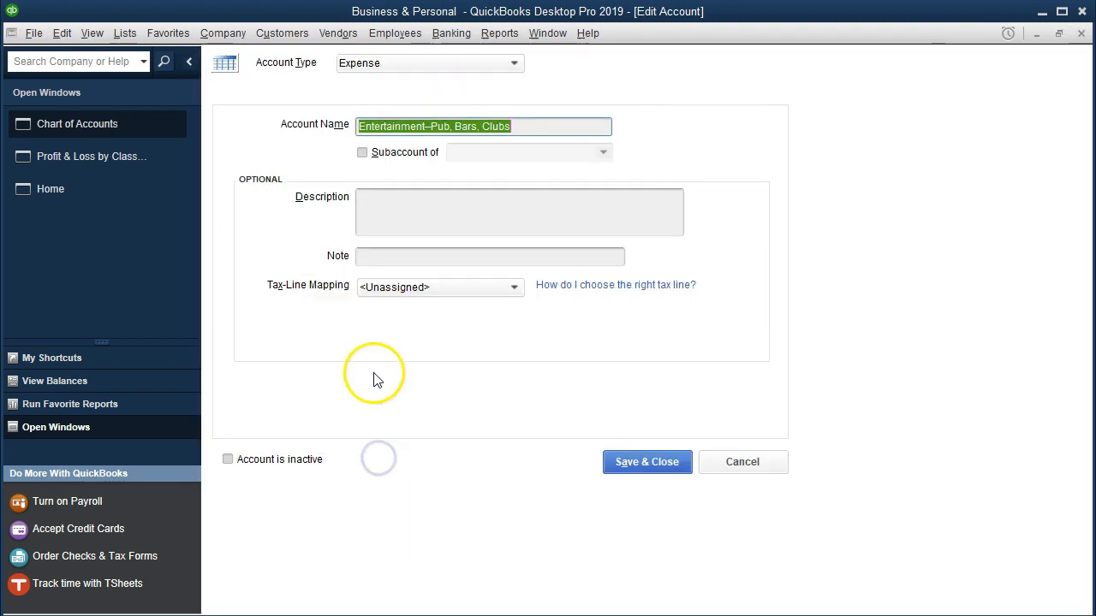
left_click(362, 151)
left_click(471, 153)
type("Expenses – Personal")
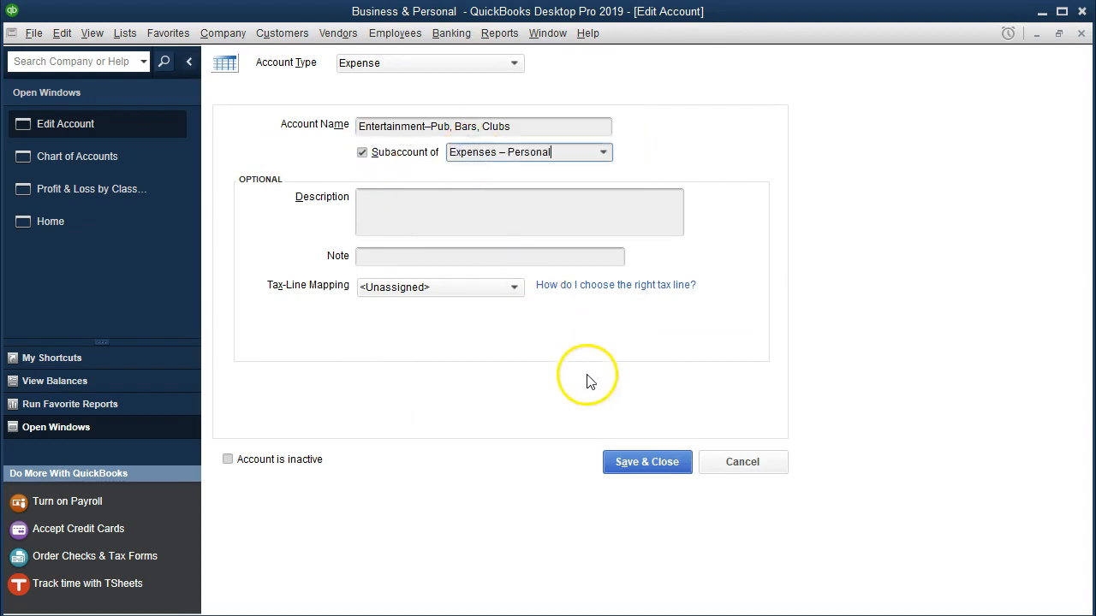
left_click(641, 472)
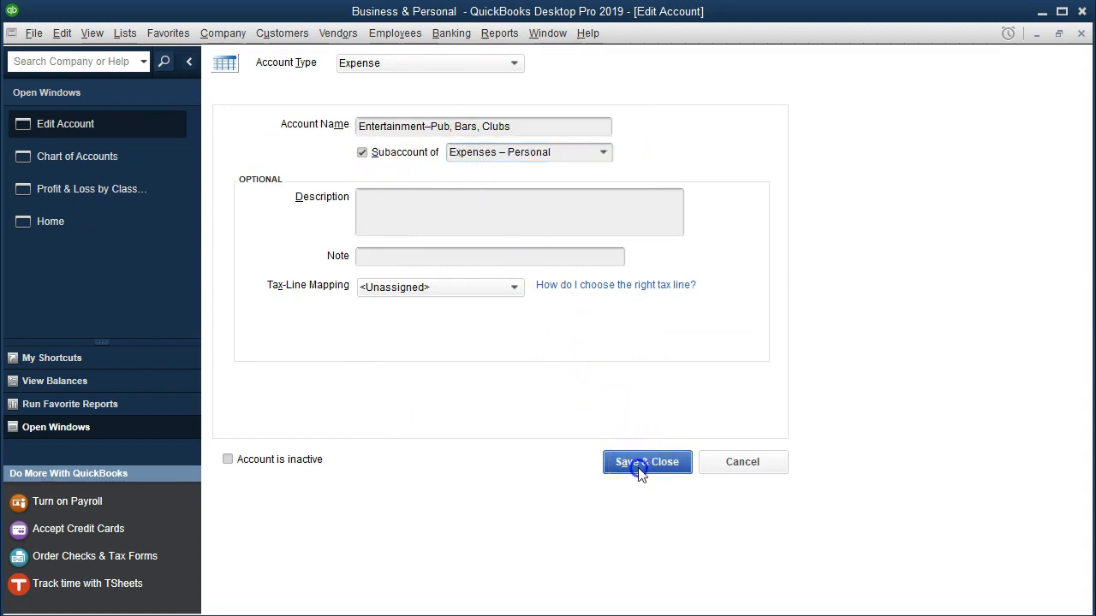
Make the Groceries expense account a subaccount of Expenses – Personal and save the change
scroll(526, 463, "up", 3)
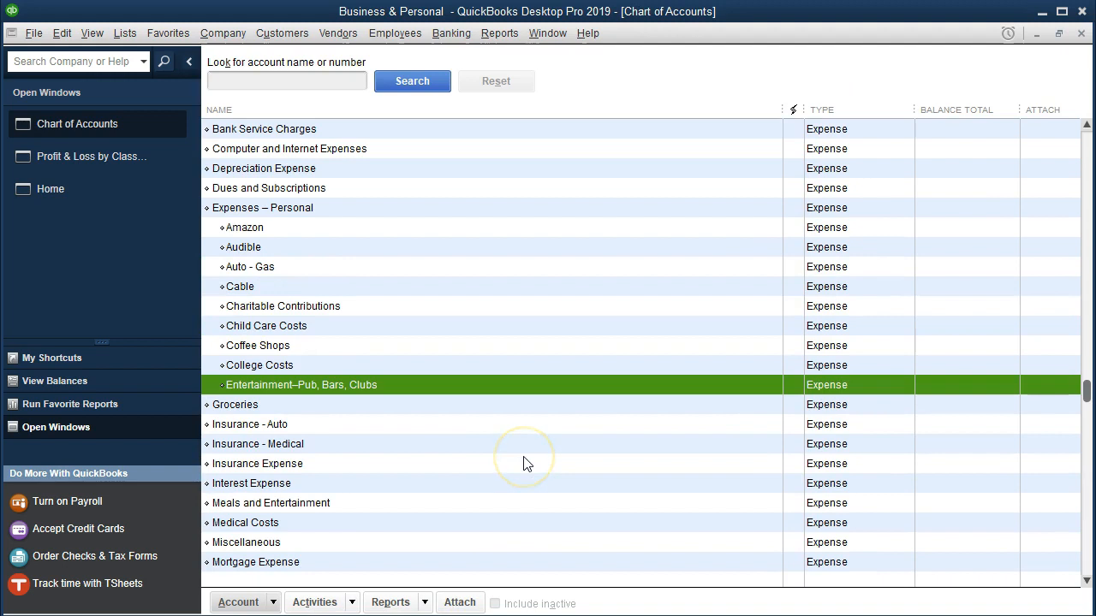
scroll(527, 462, "up", 1)
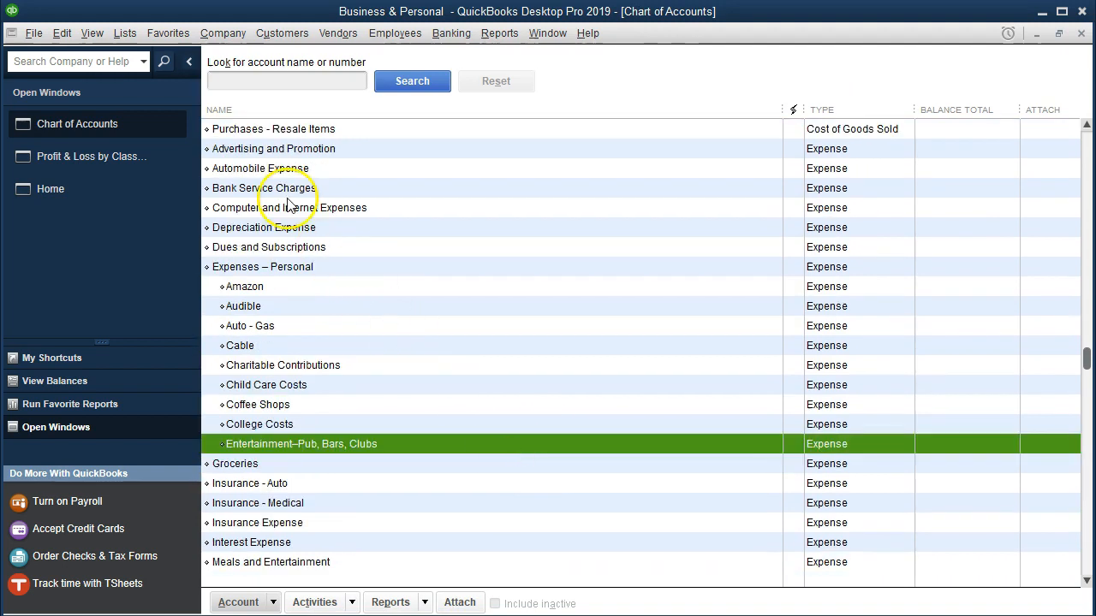
left_click(287, 227)
left_click(289, 247)
left_click(288, 267)
scroll(306, 296, "down", 3)
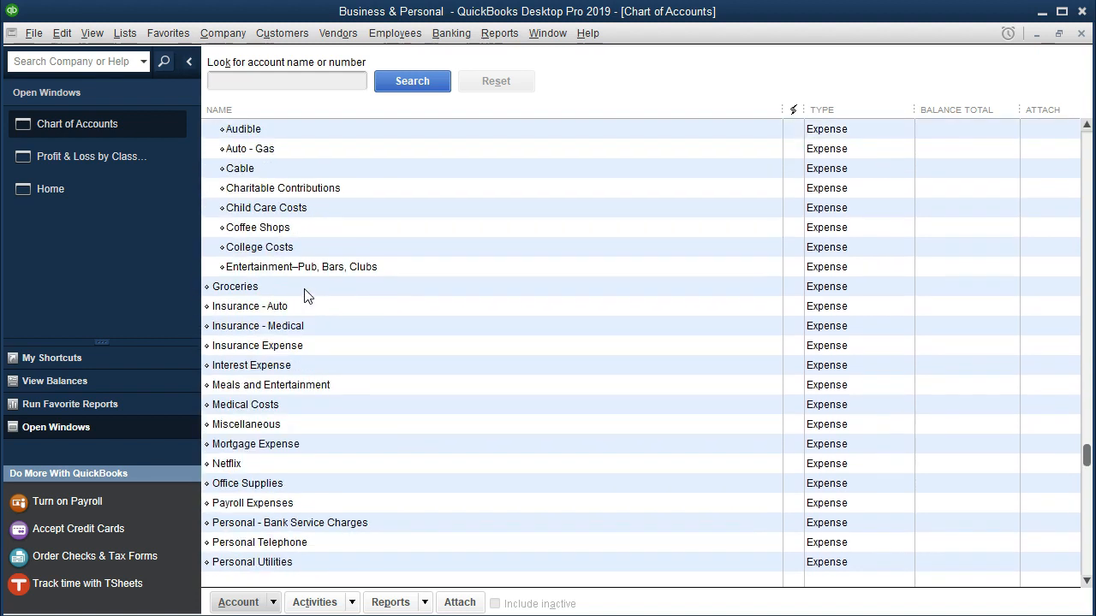
left_click(304, 289)
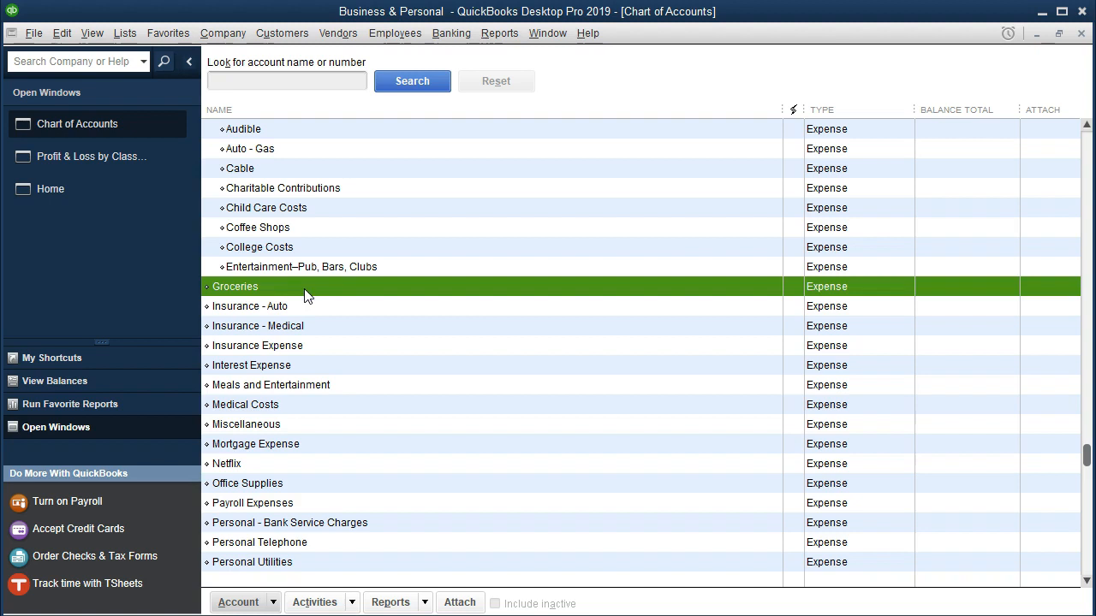
right_click(305, 294)
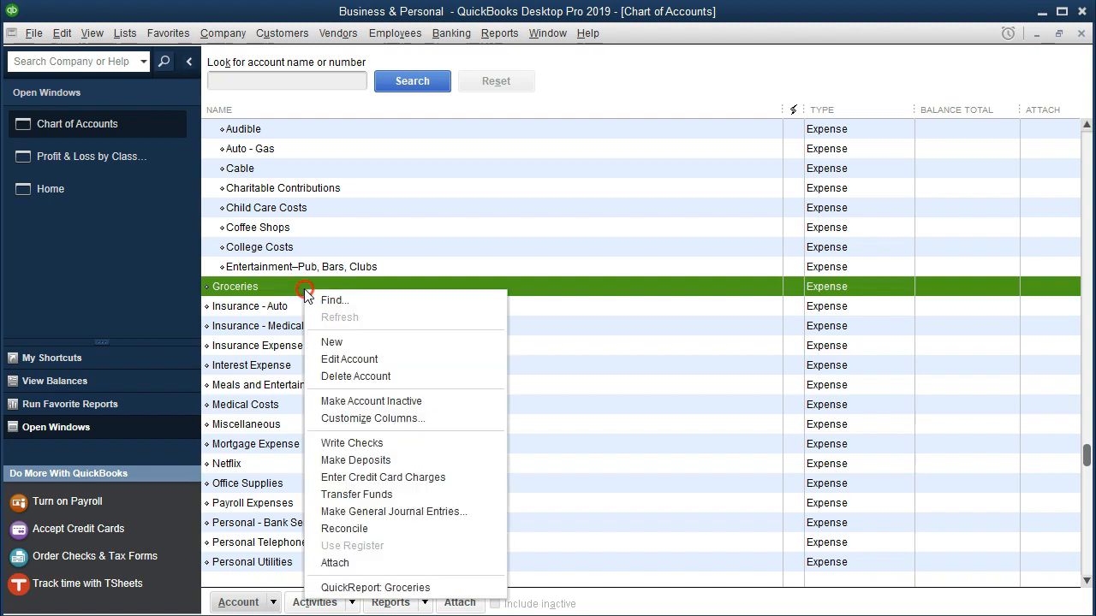
left_click(343, 360)
left_click(363, 153)
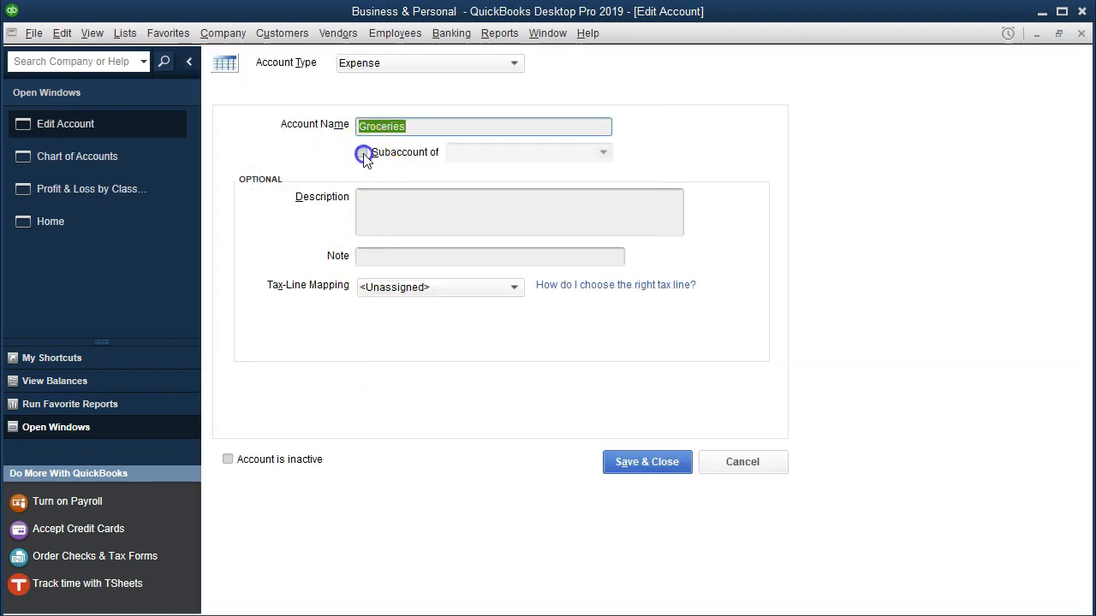
left_click(462, 152)
left_click(634, 460)
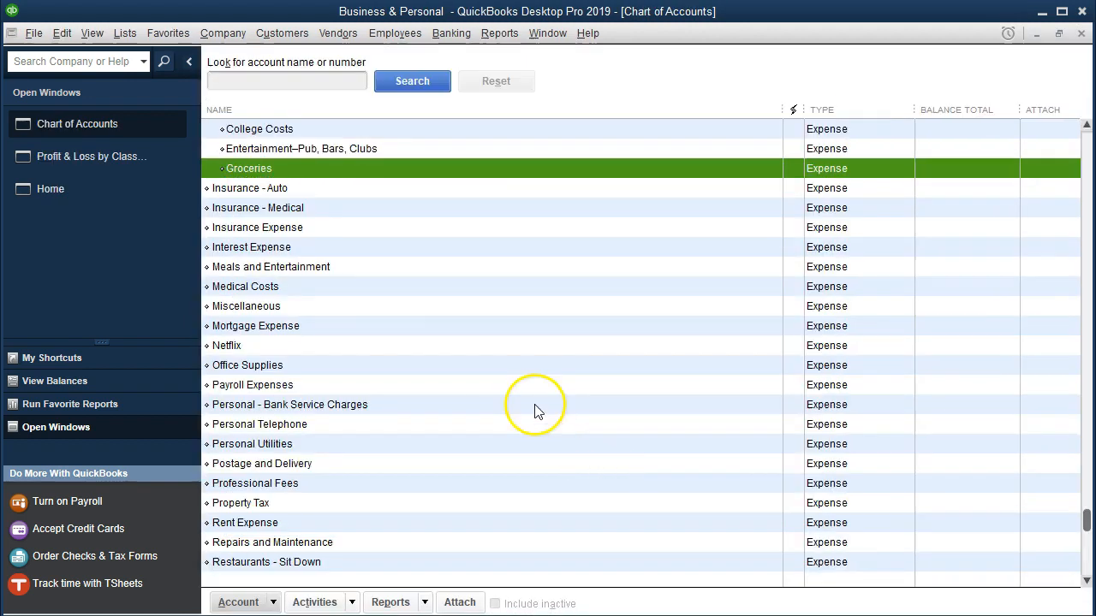
Make the Insurance - Medical expense account a subaccount of Expenses – Personal and save the change
right_click(281, 185)
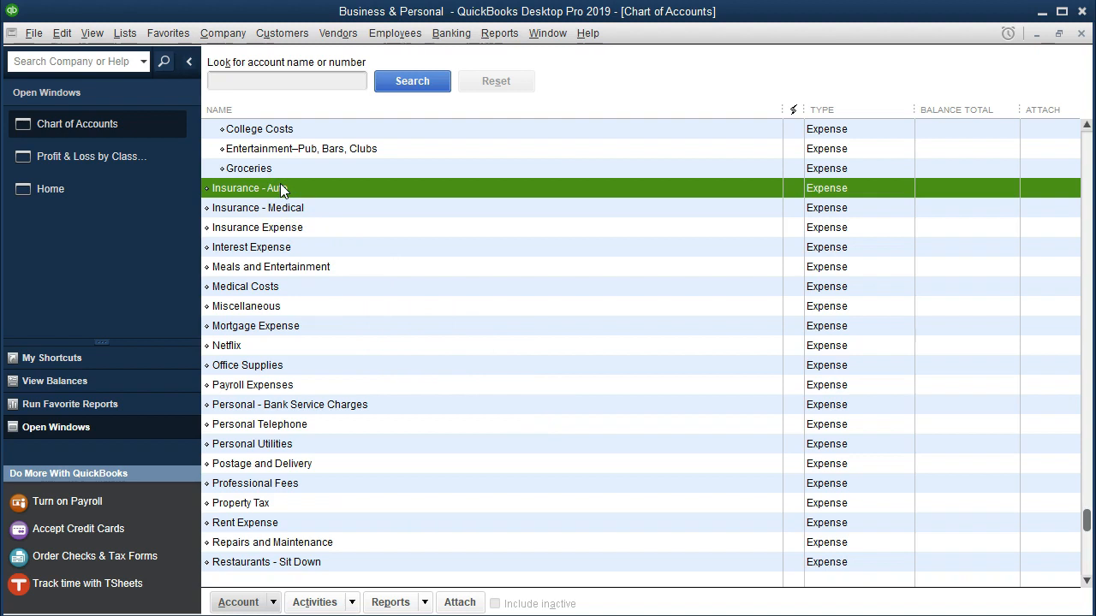
left_click(295, 208)
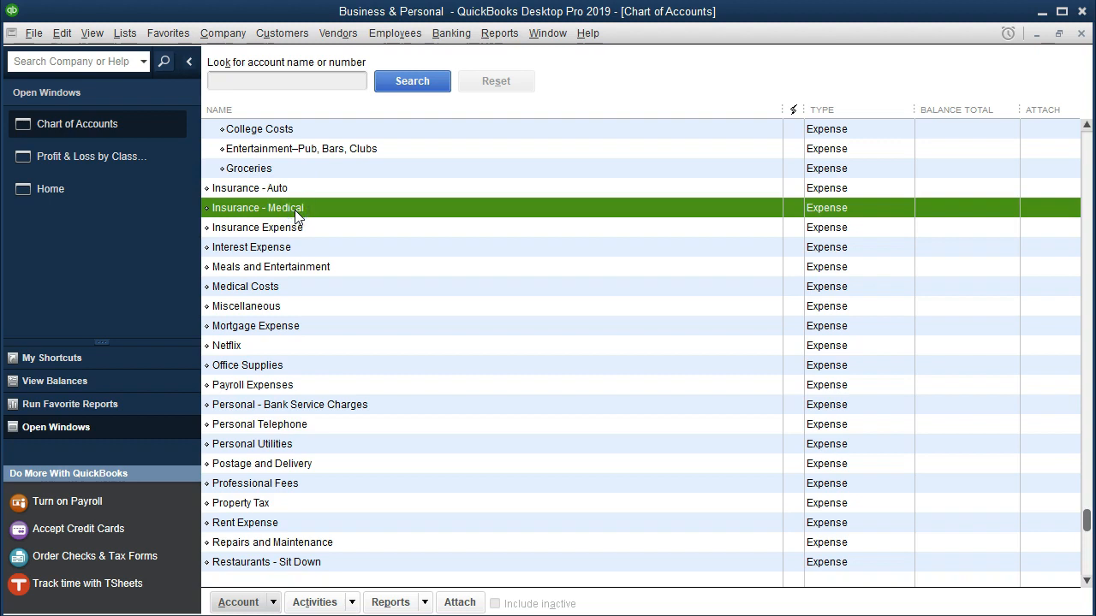
right_click(295, 210)
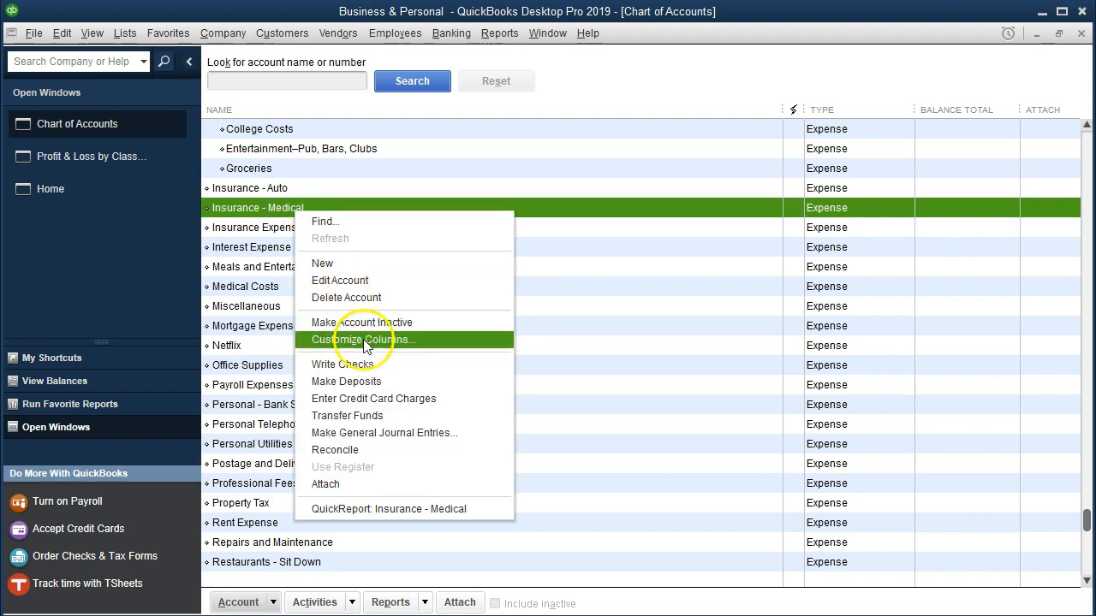
left_click(372, 282)
left_click(363, 152)
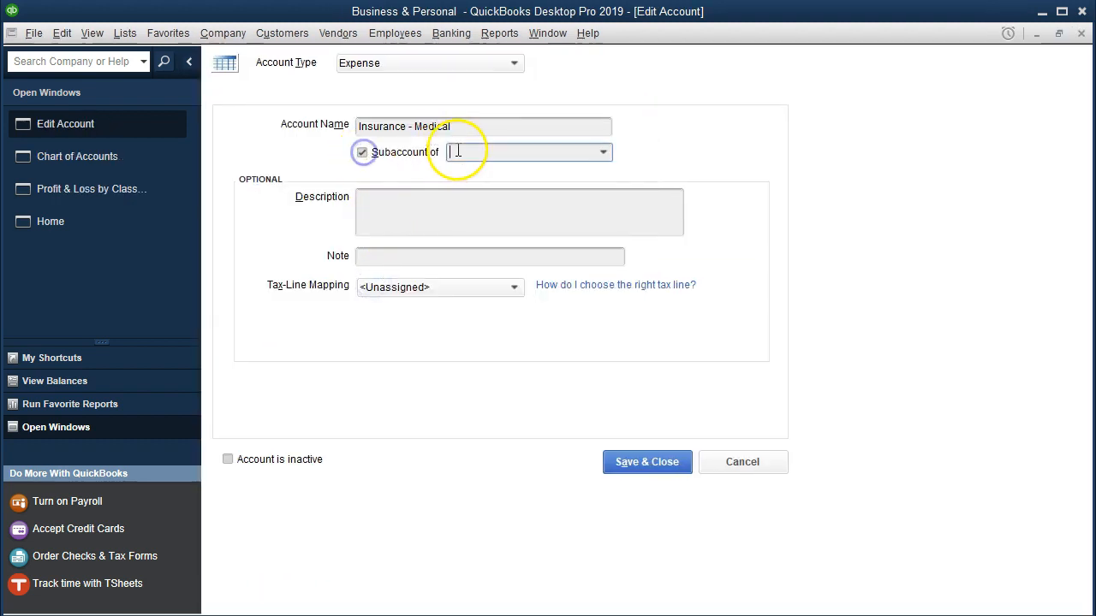
left_click(458, 151)
type("Expenses – Personal")
left_click(638, 458)
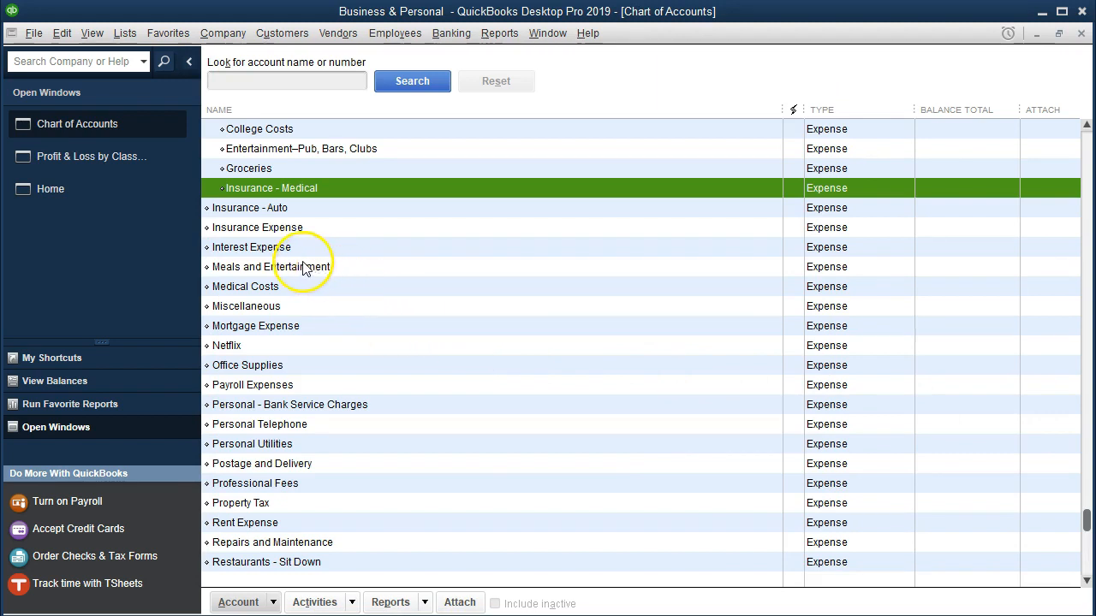
left_click(271, 267)
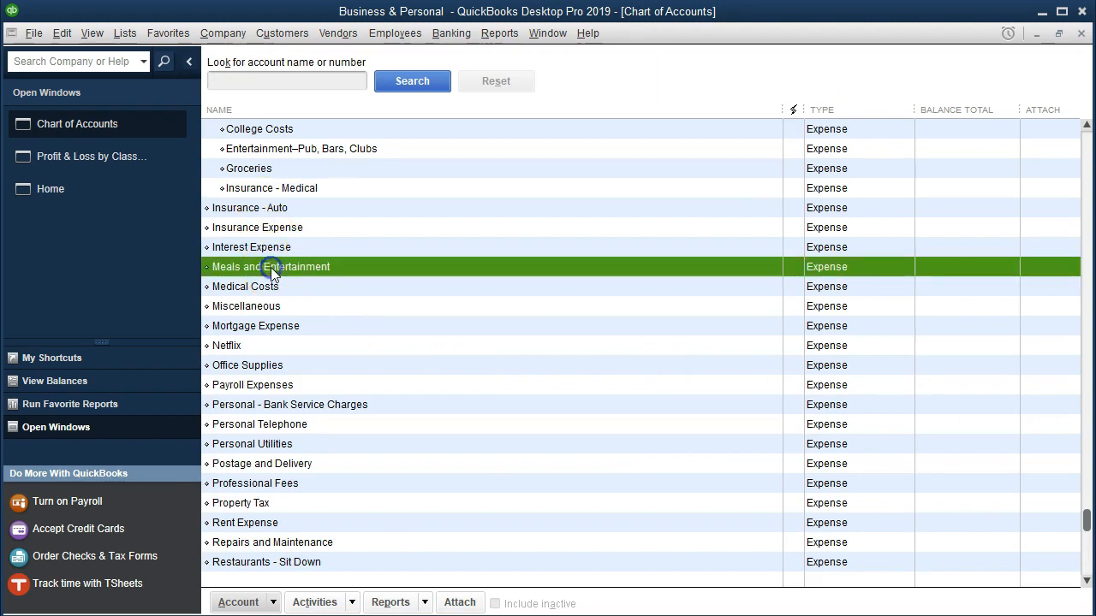
left_click(265, 288)
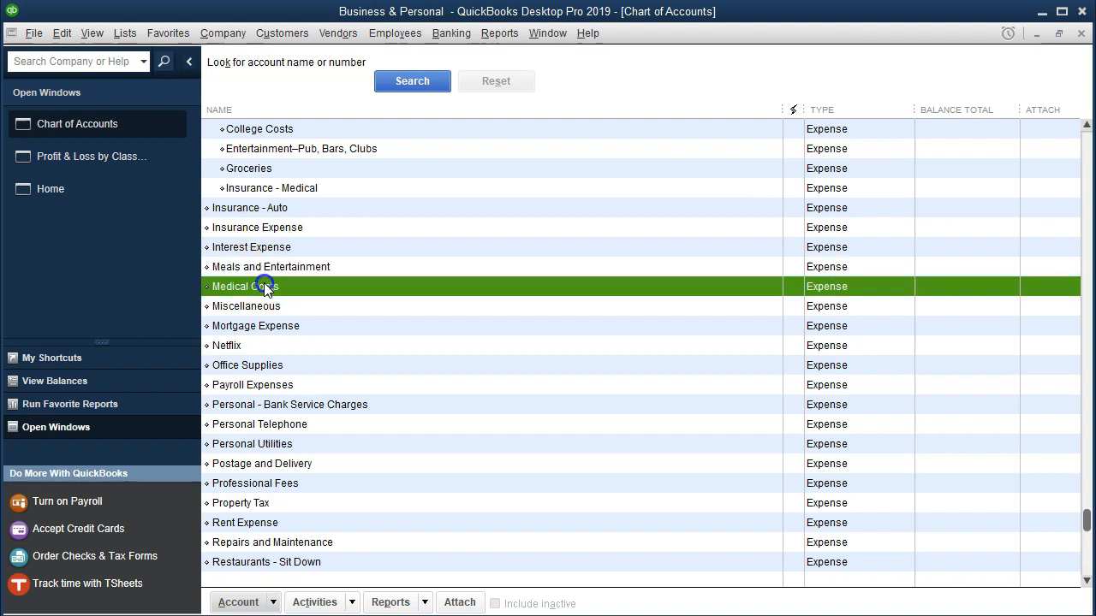
left_click(267, 307)
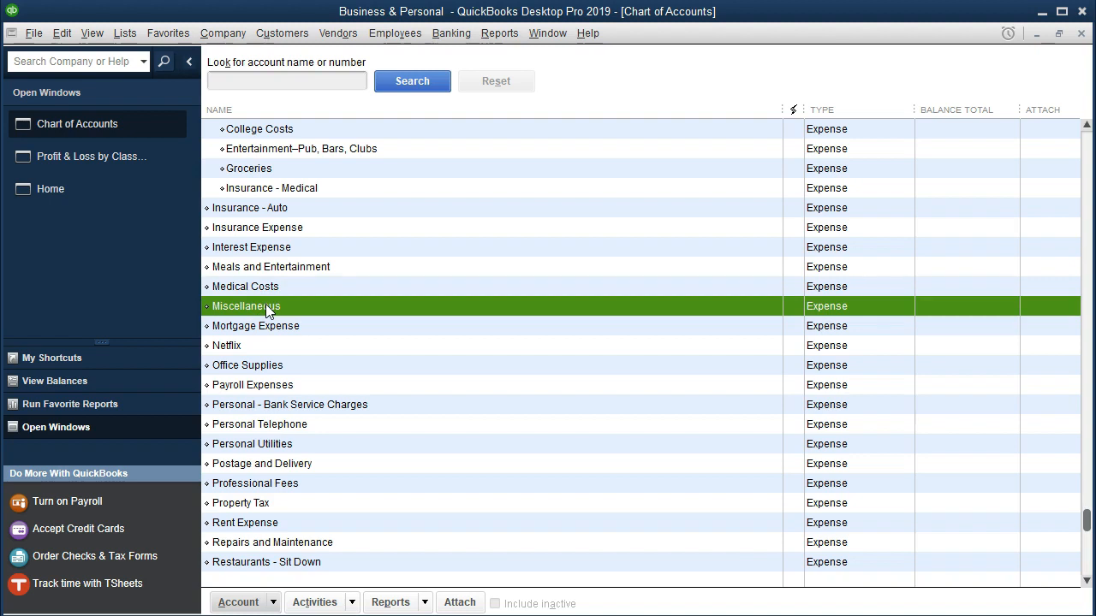
left_click(274, 326)
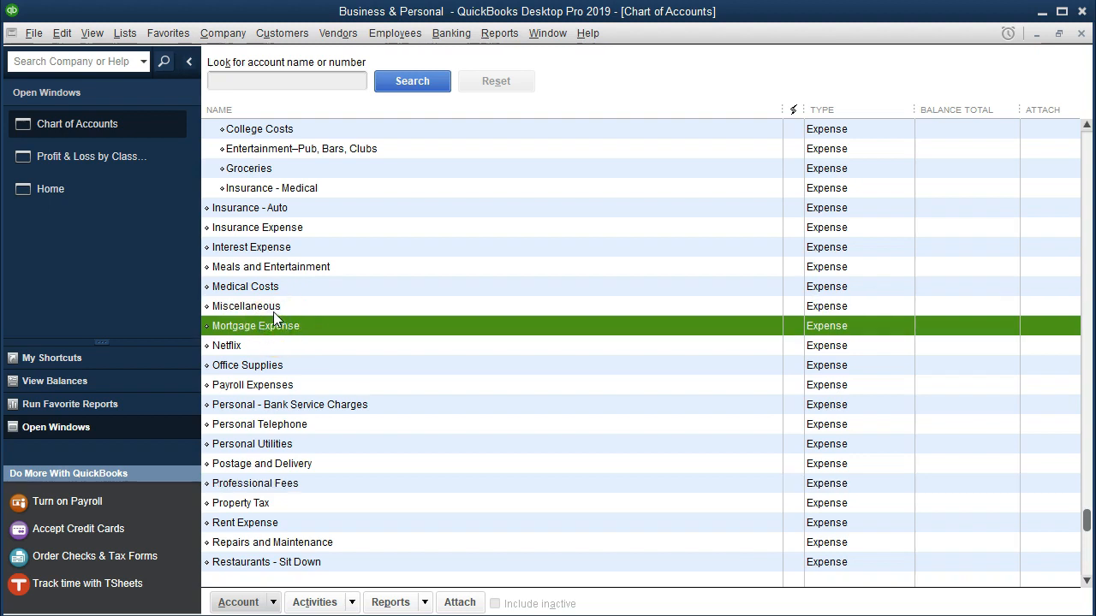
Make the Medical Costs expense account a subaccount of Expenses – Personal and save the change
scroll(314, 467, "up", 3)
left_click(314, 467)
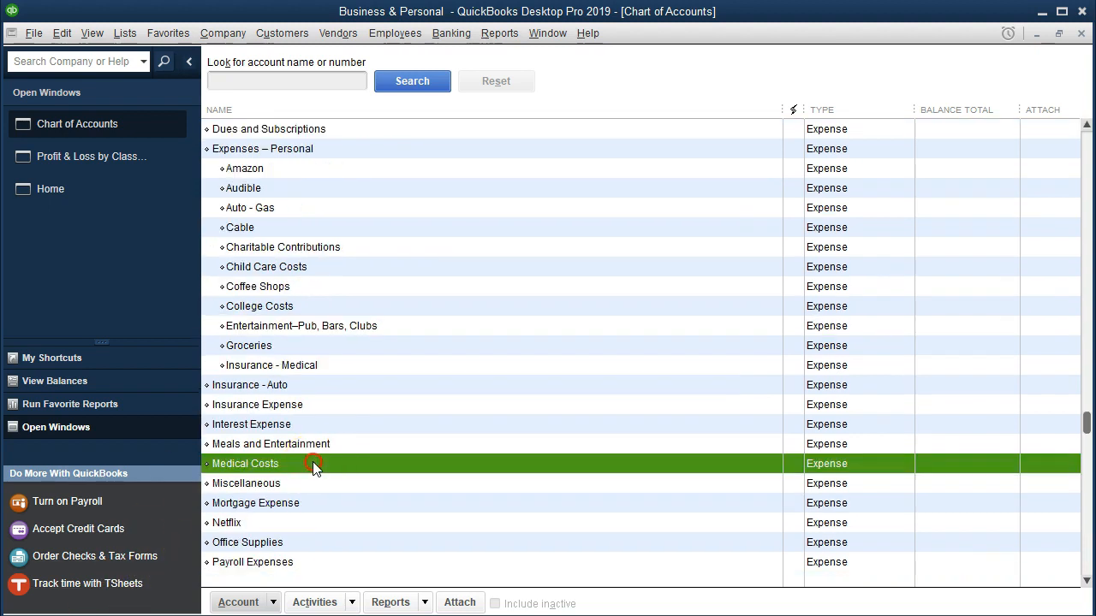
right_click(314, 467)
left_click(348, 221)
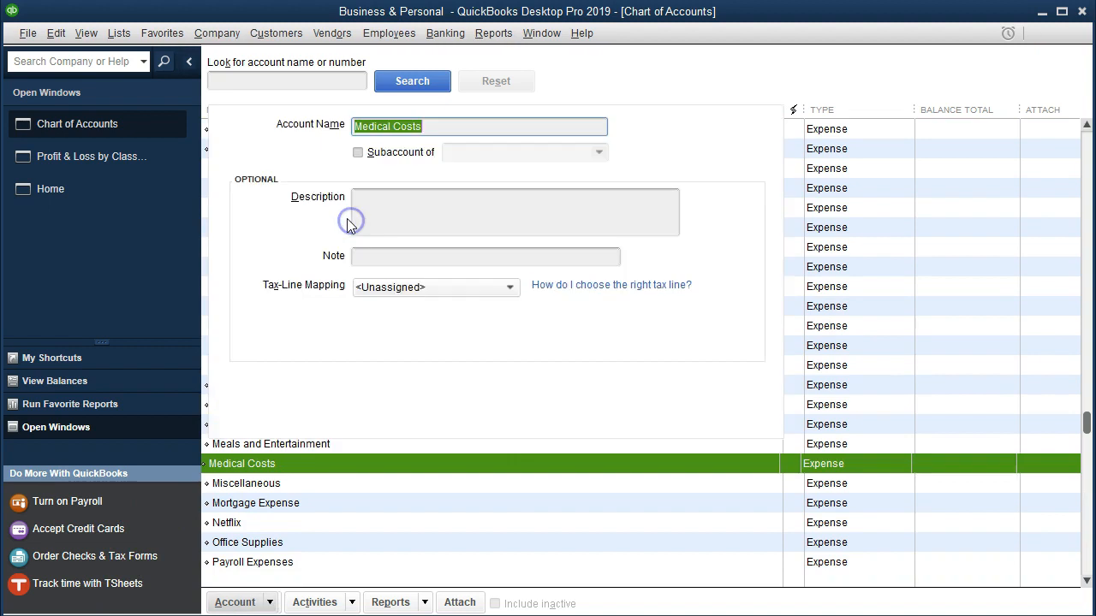
left_click(363, 153)
left_click(470, 148)
type("Expenses – Personal")
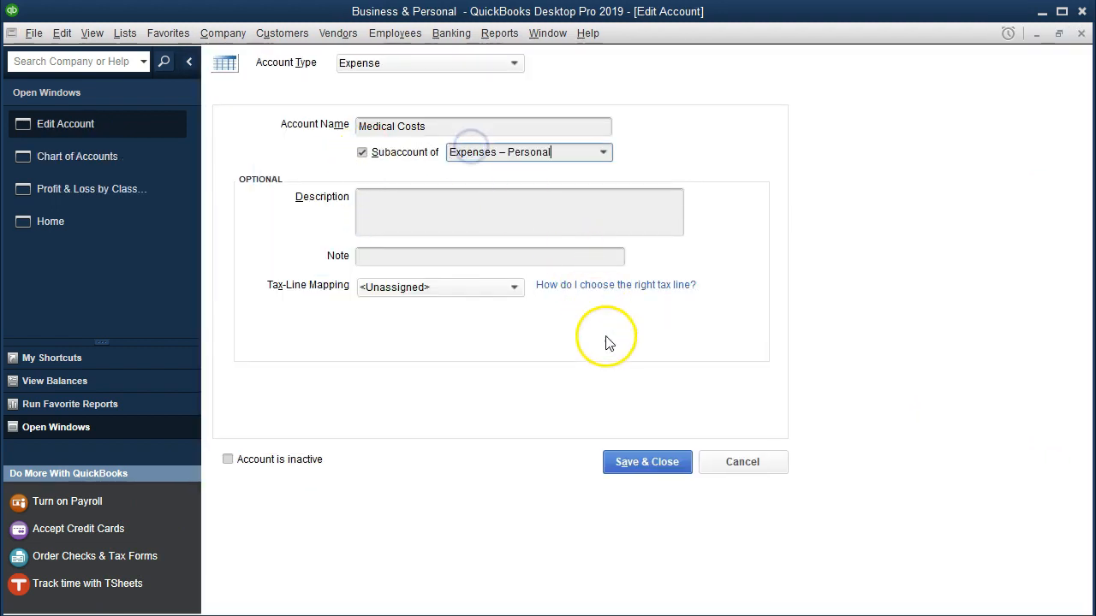
left_click(637, 461)
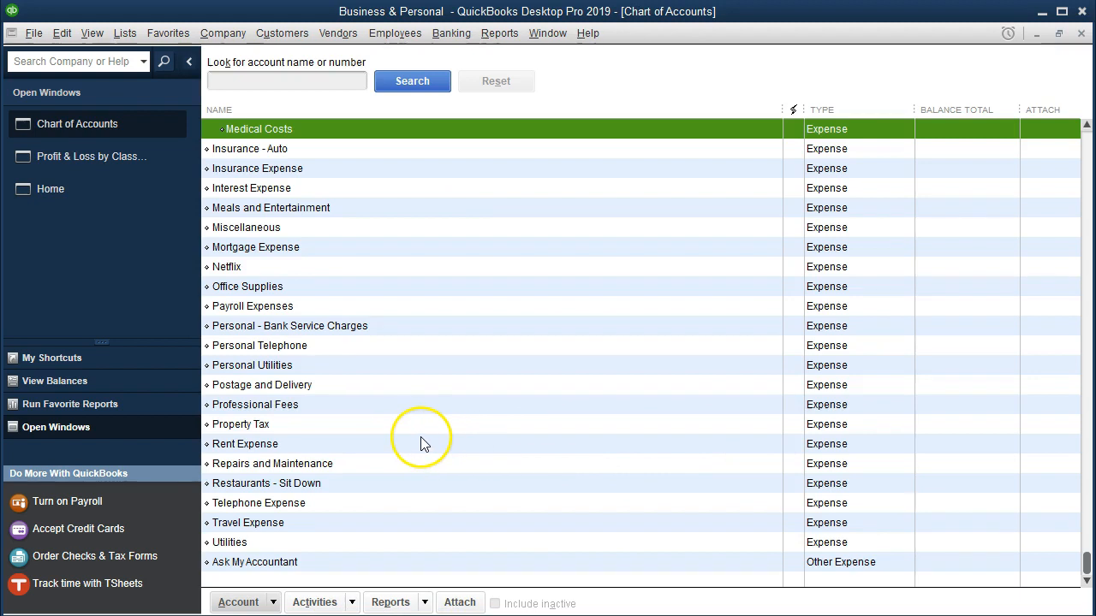
Make the Netflix expense account a subaccount of Expenses – Personal and save the change
left_click(268, 267)
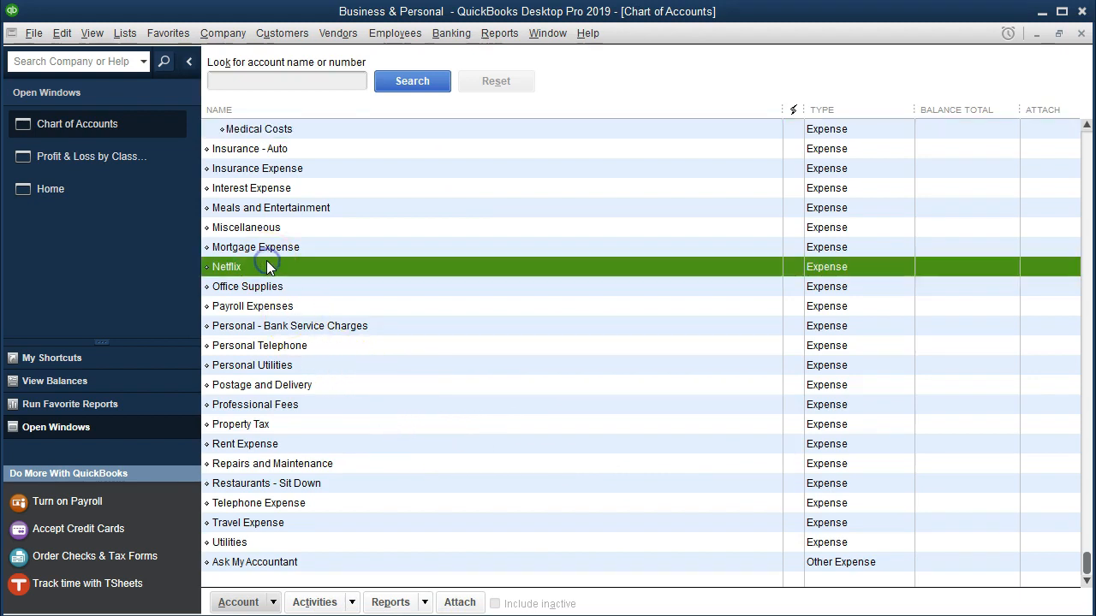
right_click(267, 268)
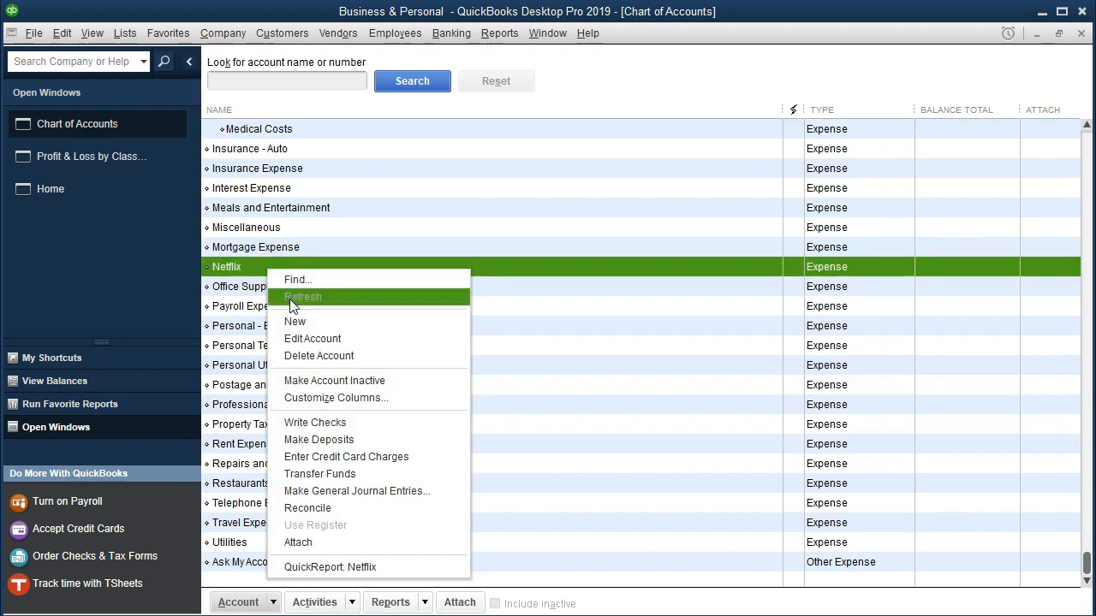
left_click(336, 341)
left_click(366, 155)
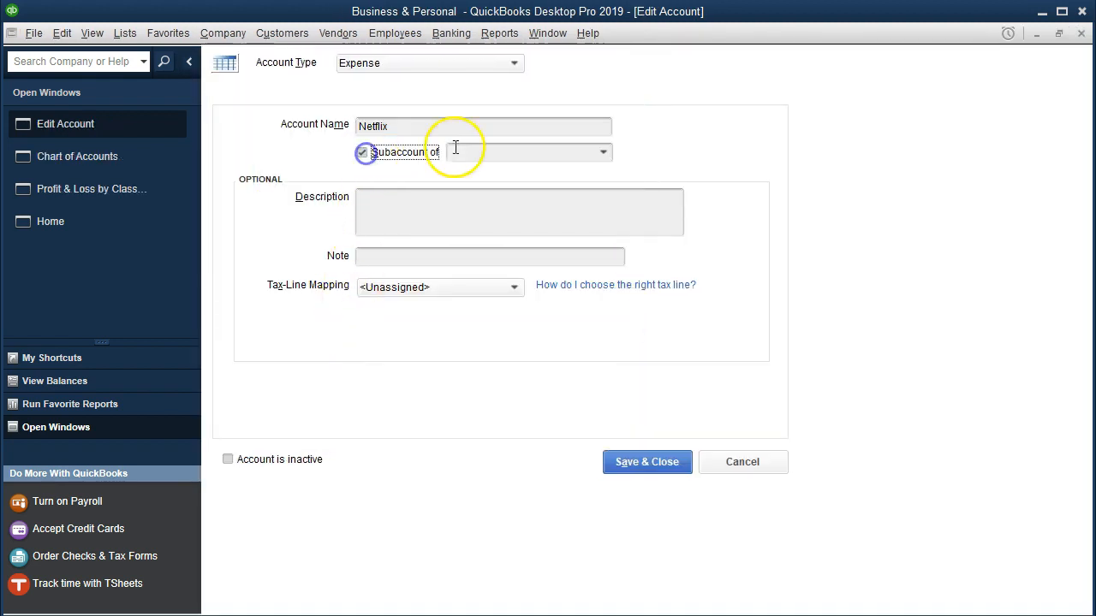
left_click(460, 147)
type("Expenses – Personal")
left_click(647, 456)
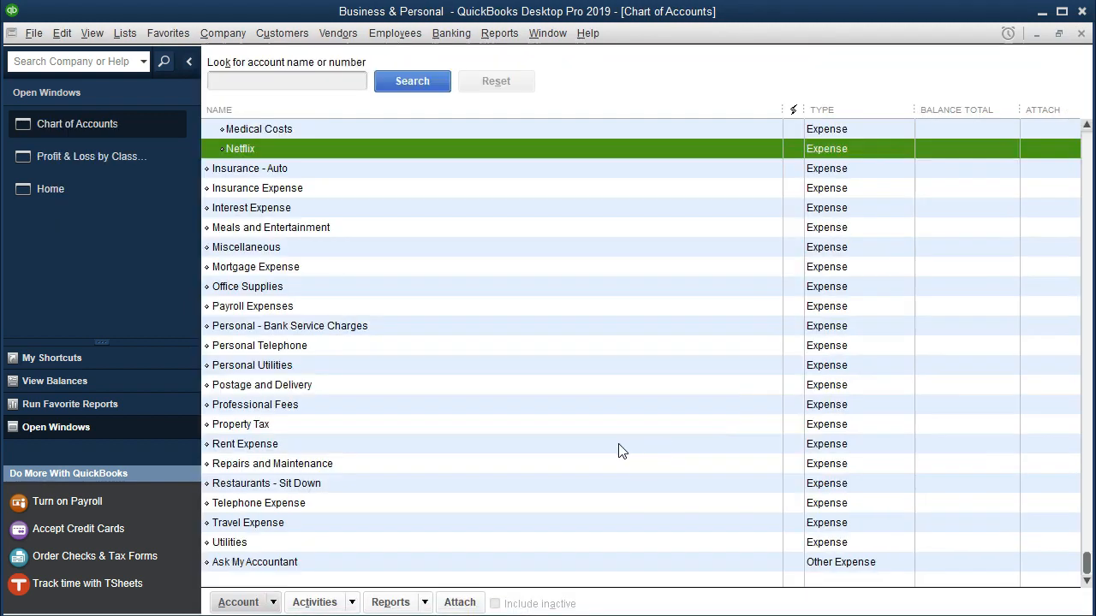
Make the Personal Telephone expense account a subaccount of Expenses – Personal and save the change
left_click(345, 347)
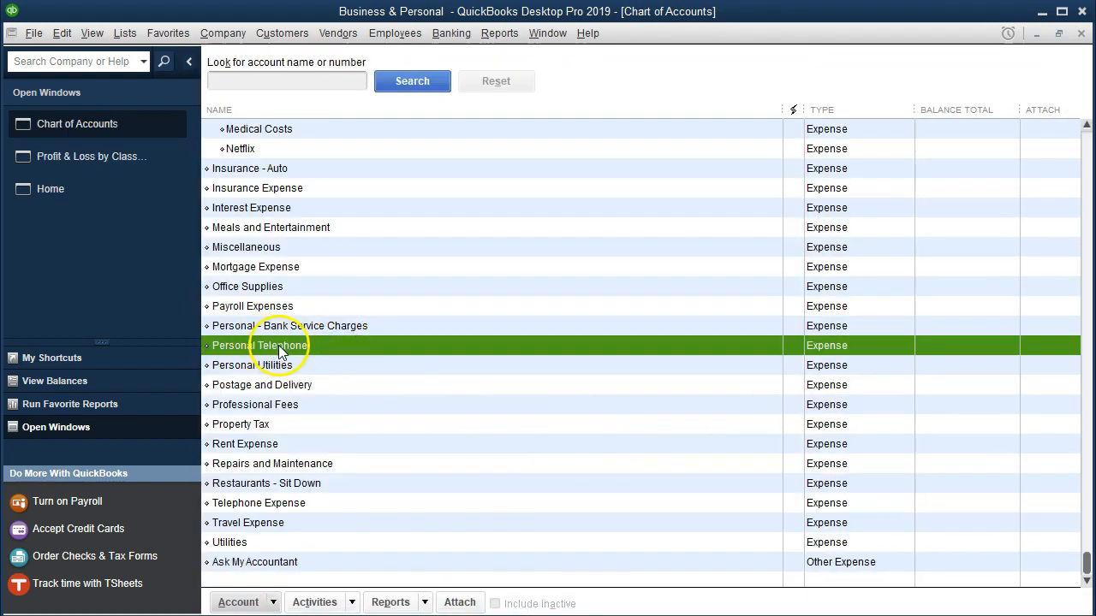
right_click(292, 347)
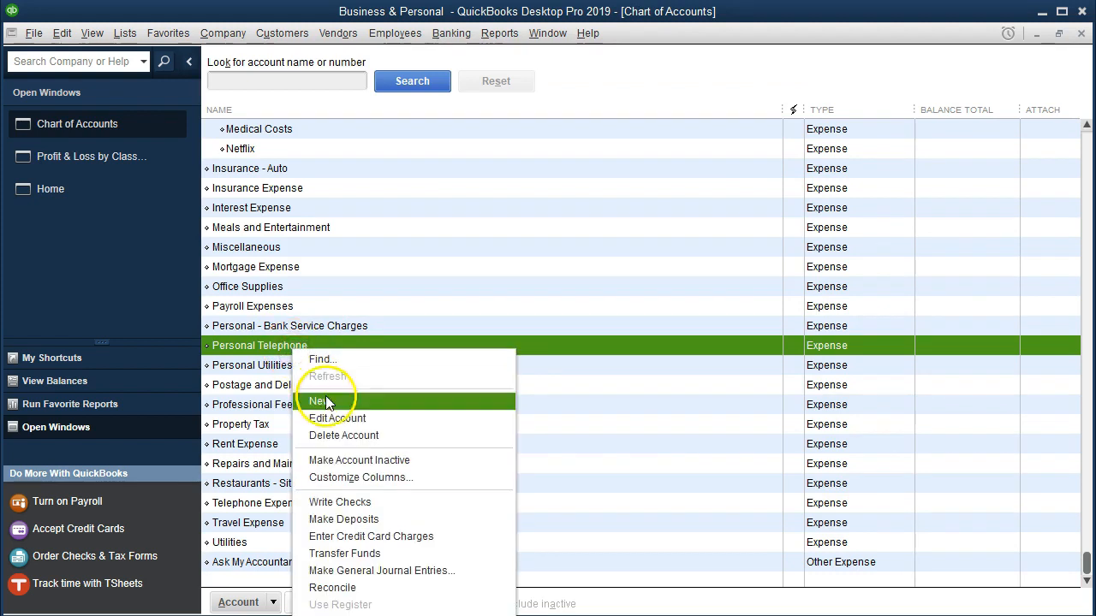
left_click(350, 418)
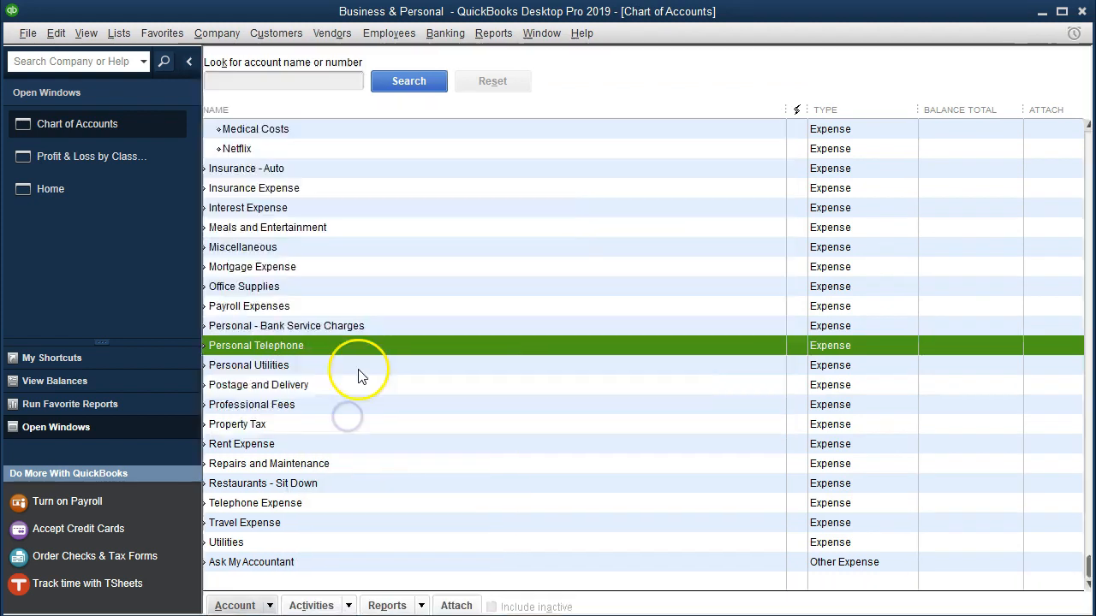
left_click(367, 154)
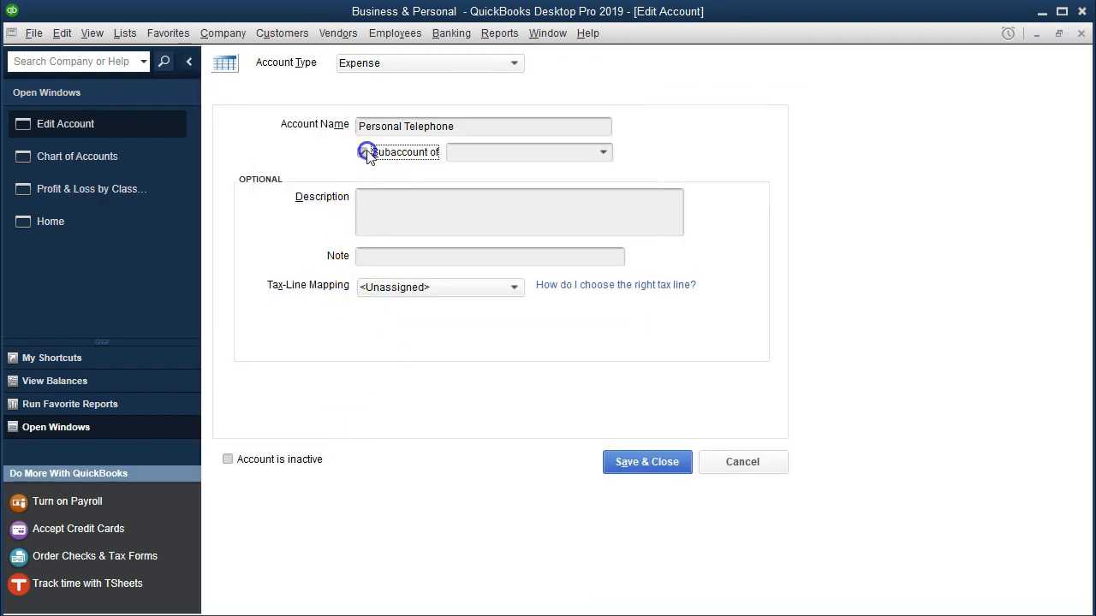
left_click(515, 156)
type("Expenses – Personal")
left_click(636, 467)
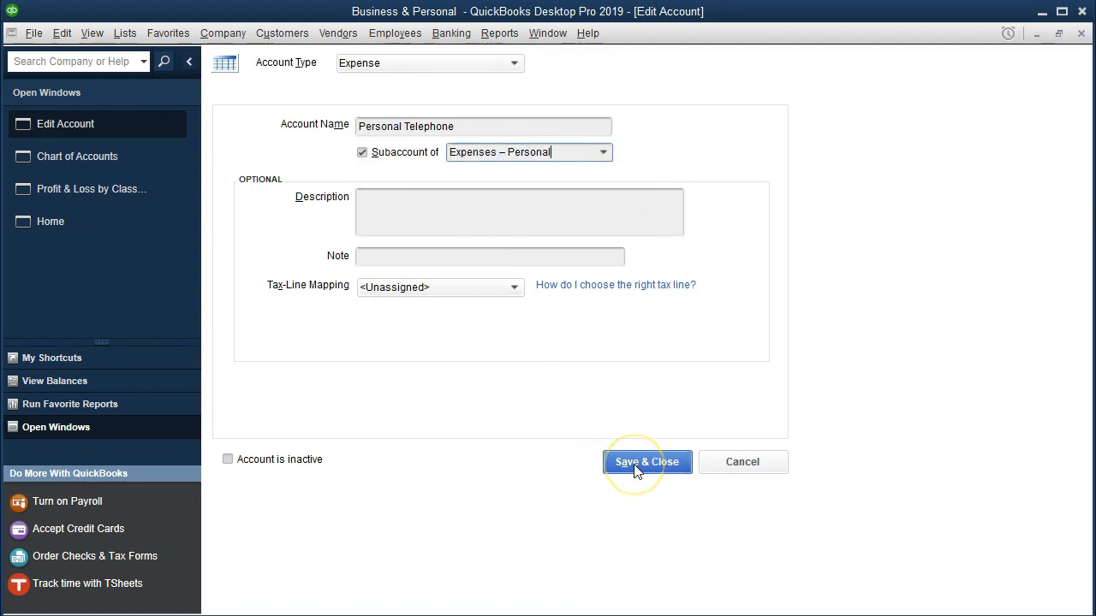
scroll(598, 484, "up", 2)
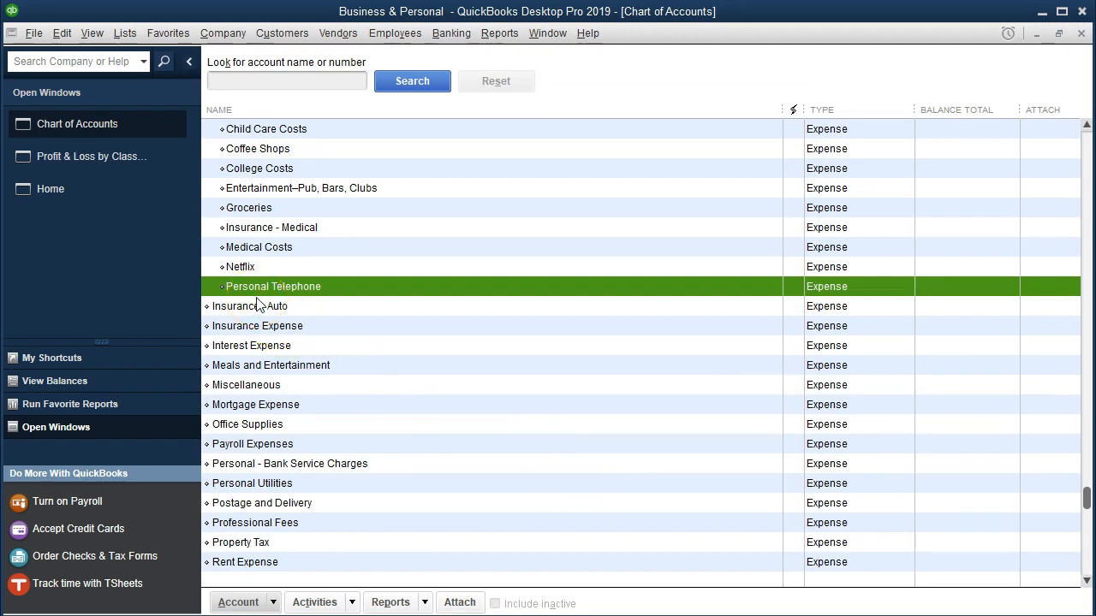
scroll(253, 299, "up", 2)
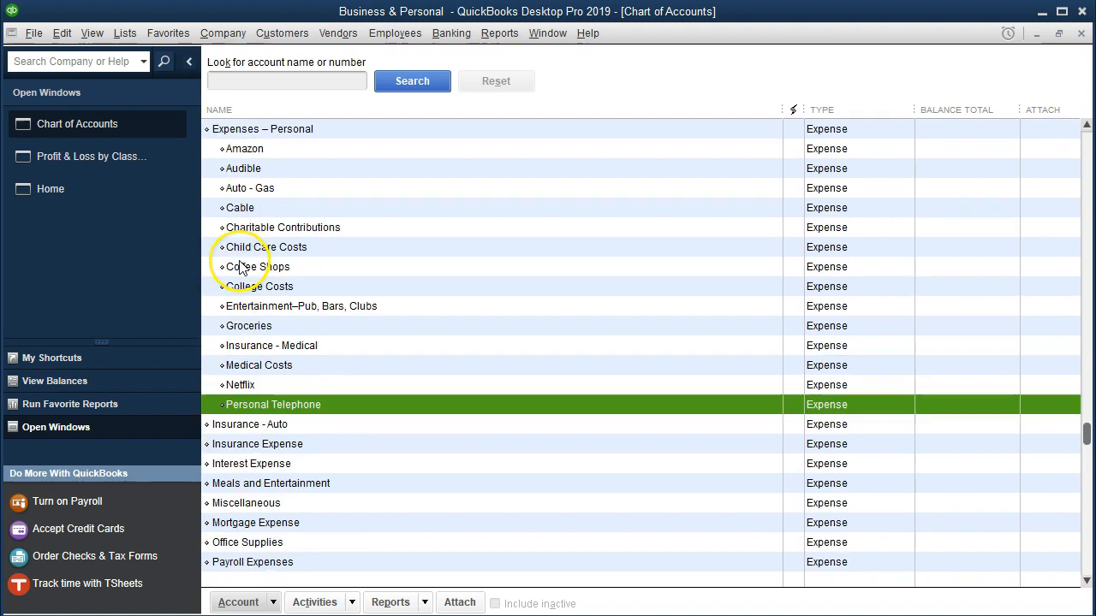
scroll(230, 168, "up", 1)
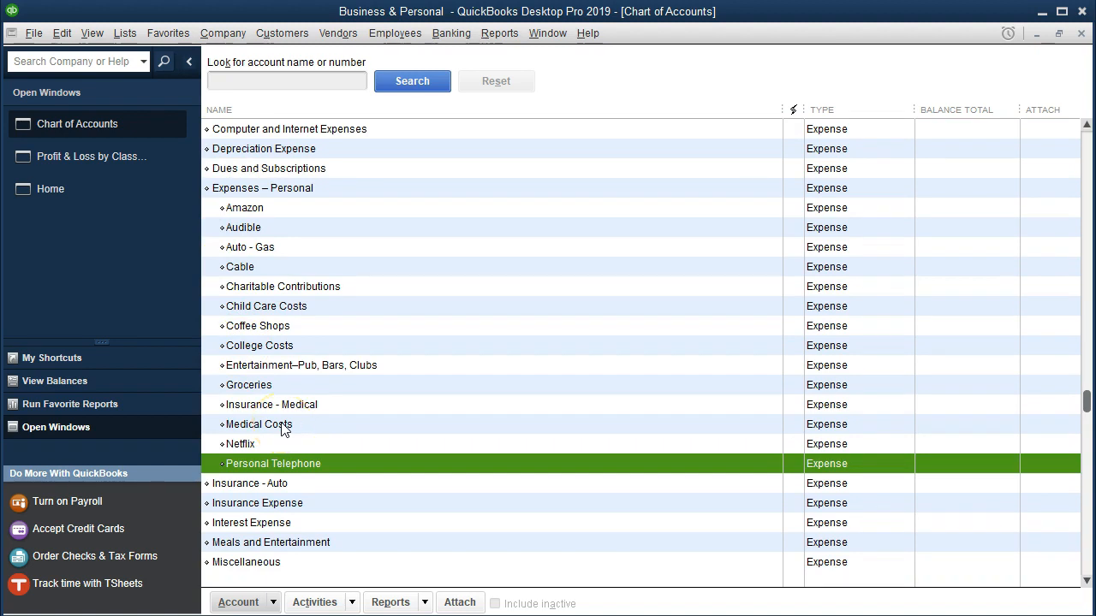
scroll(284, 428, "down", 1)
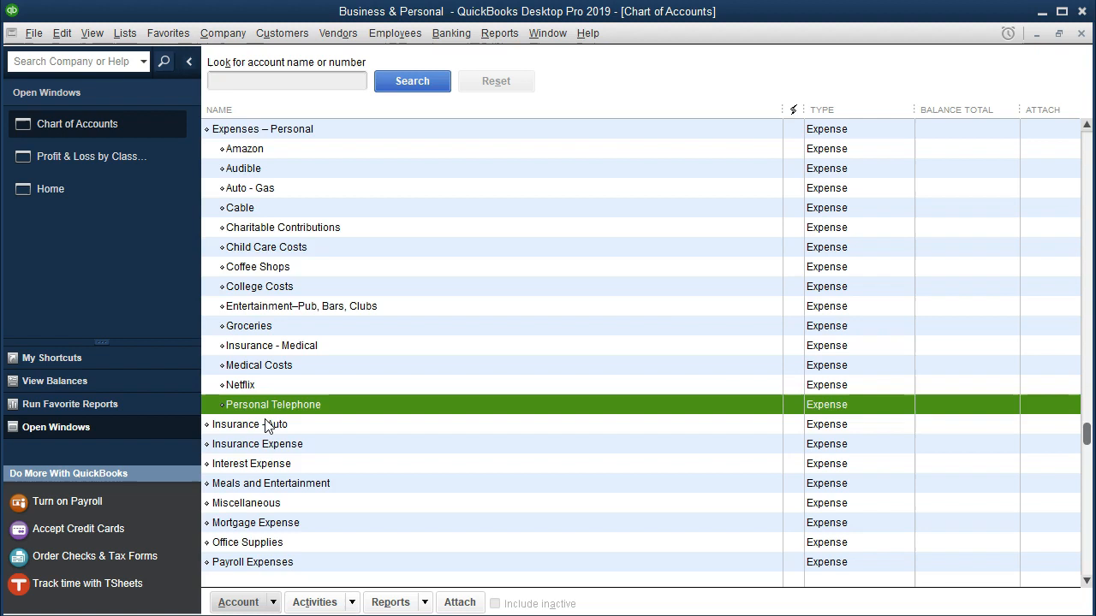
Try to turn the Personal Utilities expense account into a subaccount and save it
scroll(267, 426, "down", 3)
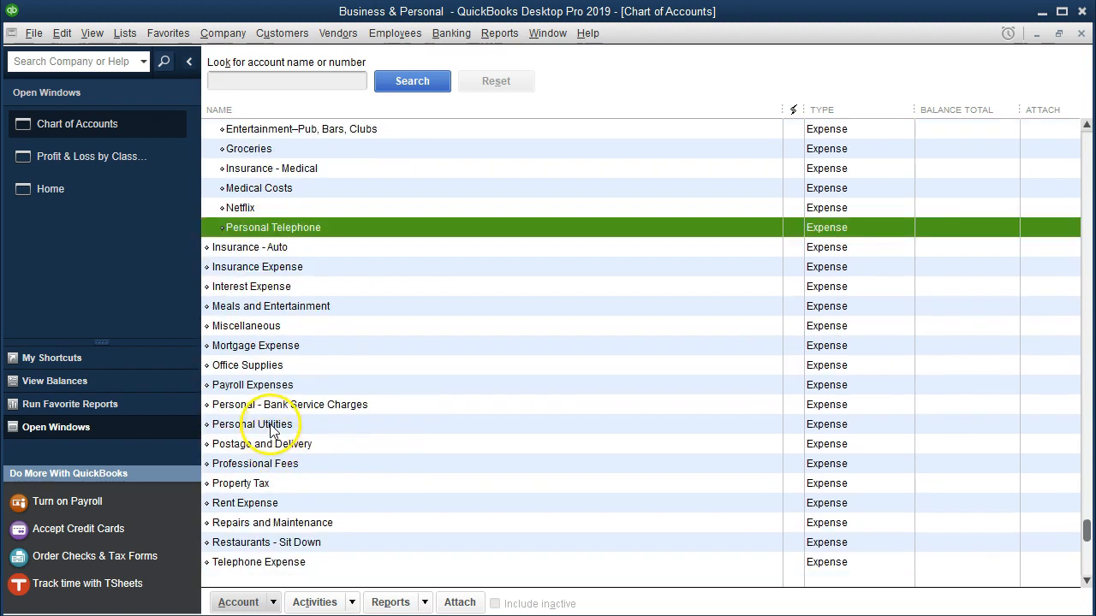
left_click(272, 428)
right_click(270, 428)
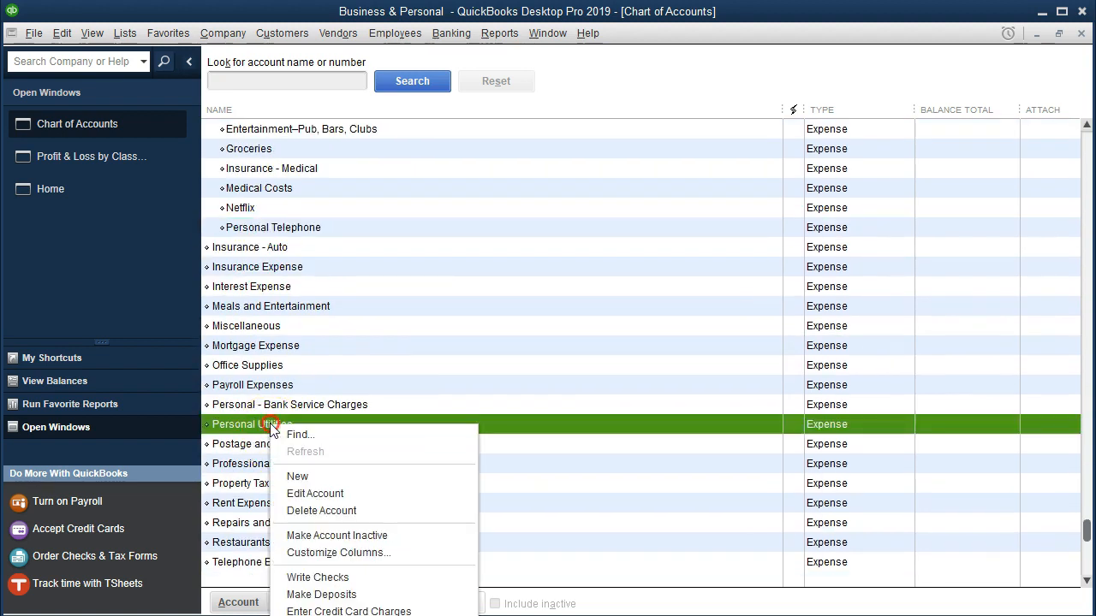
left_click(316, 494)
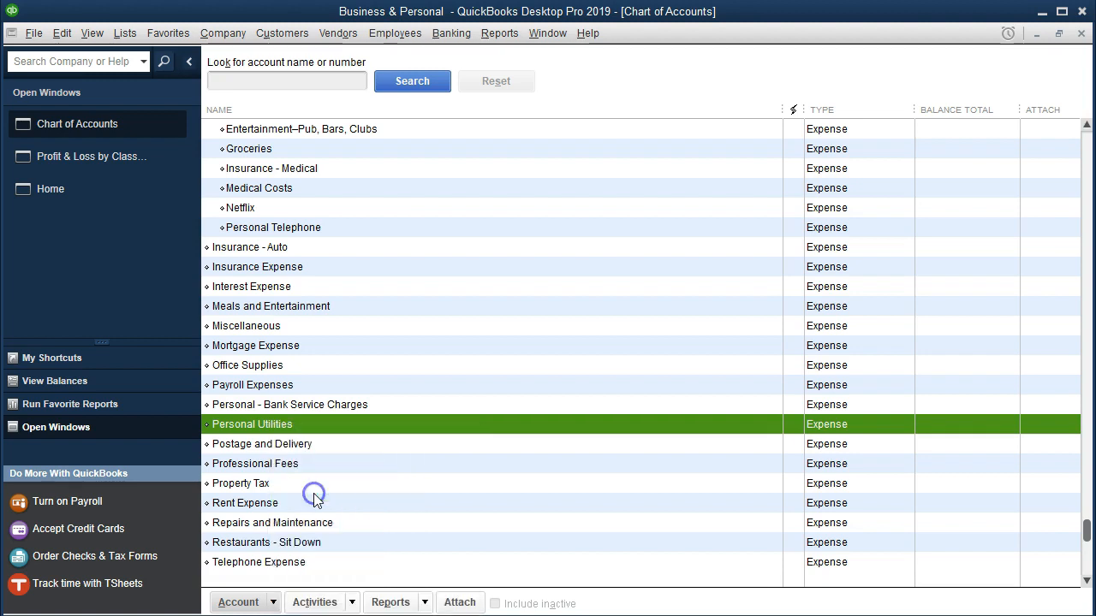
left_click(364, 154)
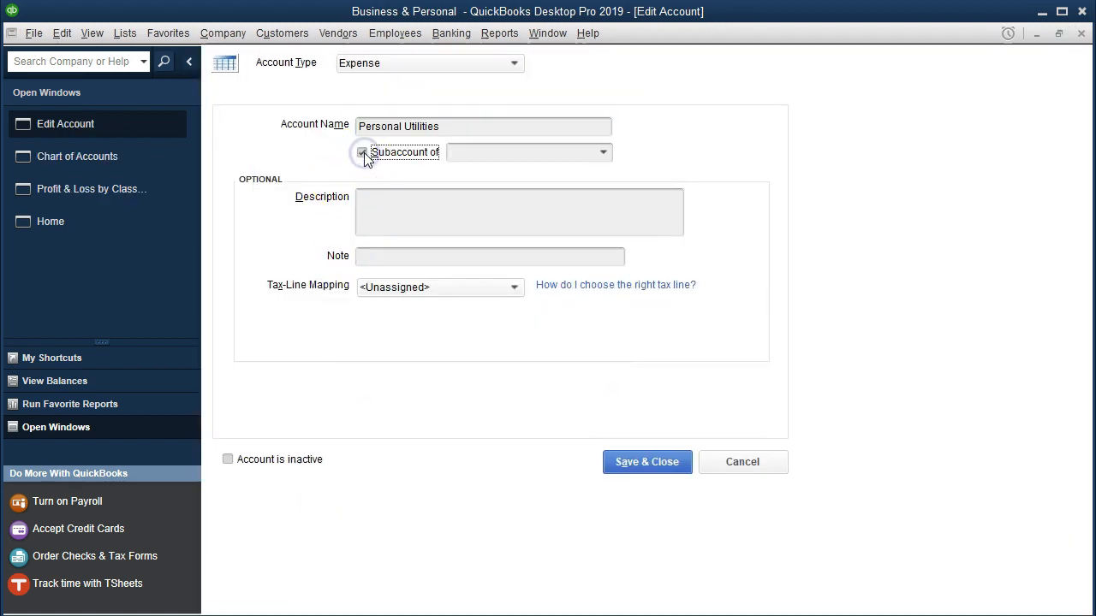
left_click(641, 469)
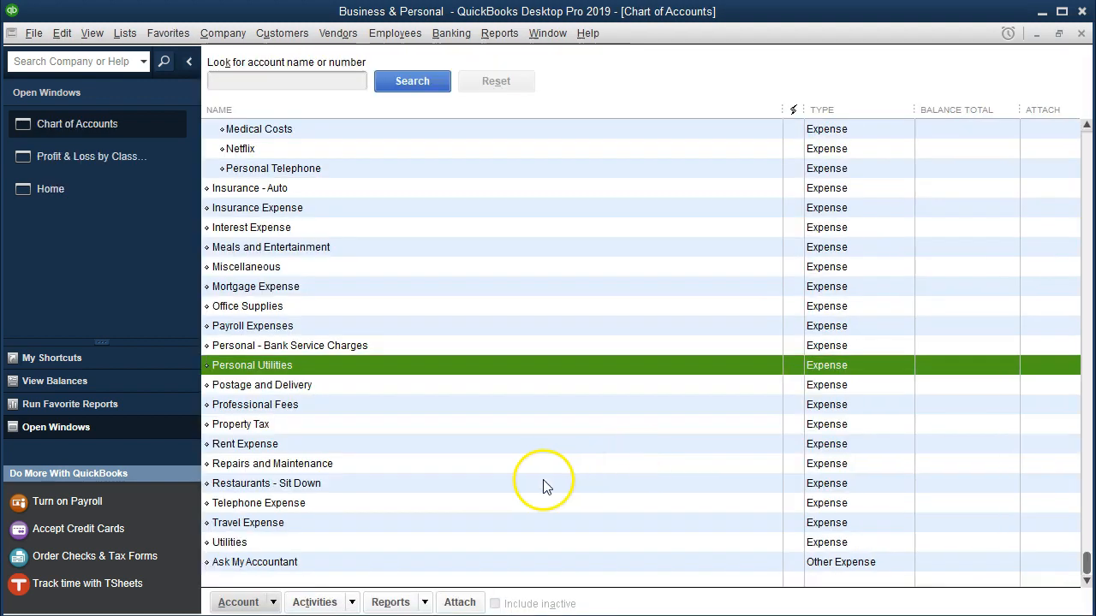
Make the Personal Utilities expense account a subaccount of Expenses – Personal and save the change
right_click(325, 373)
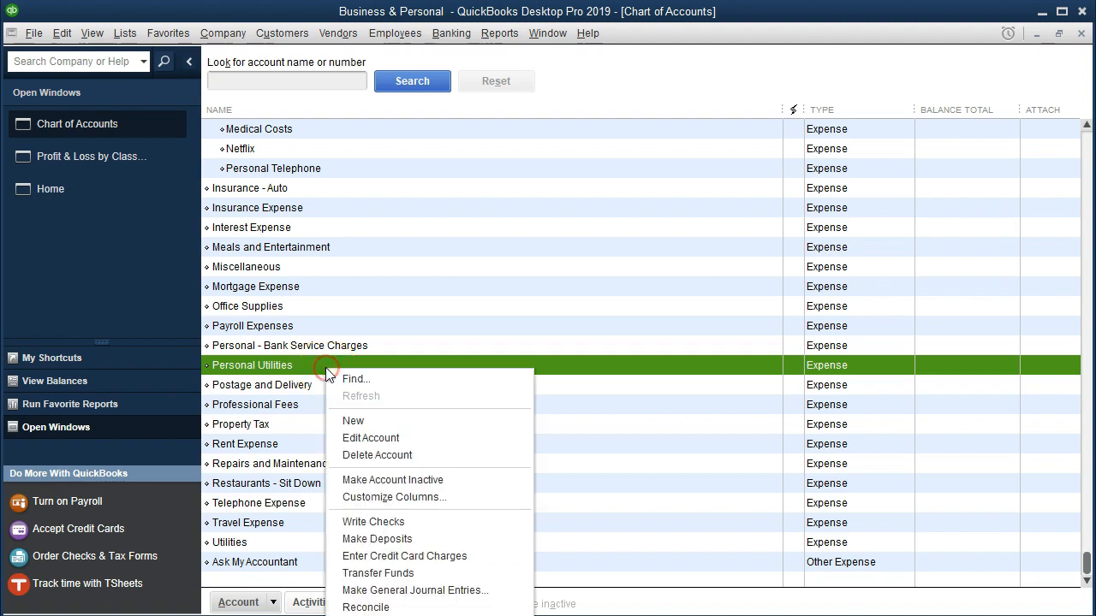
left_click(366, 440)
left_click(362, 153)
left_click(464, 155)
left_click(634, 460)
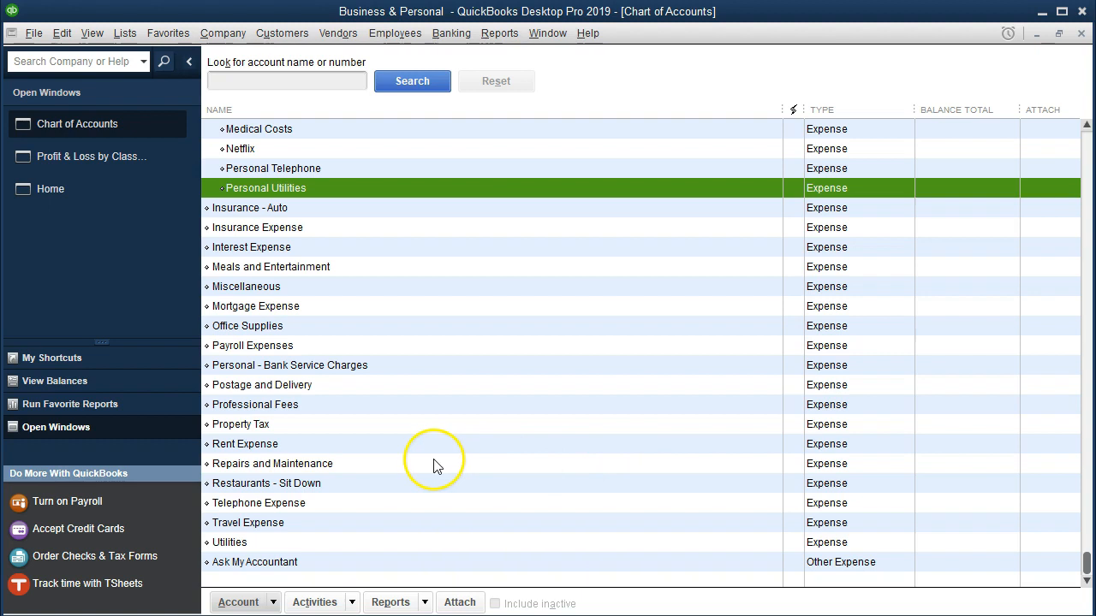
Make the Property Tax expense account a subaccount of Expenses – Personal and save the change
right_click(291, 429)
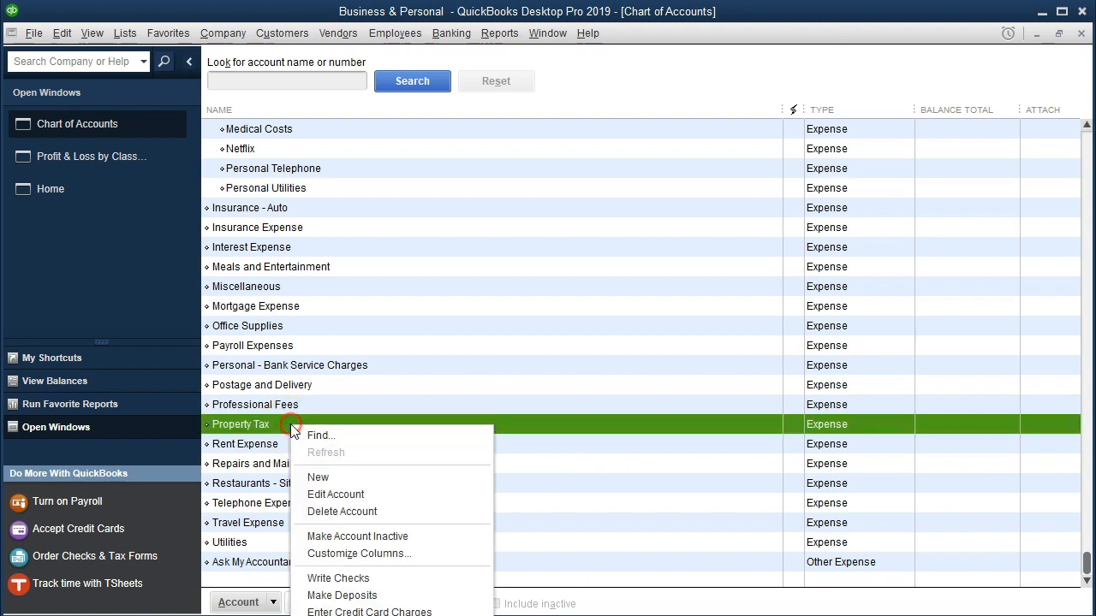
left_click(336, 494)
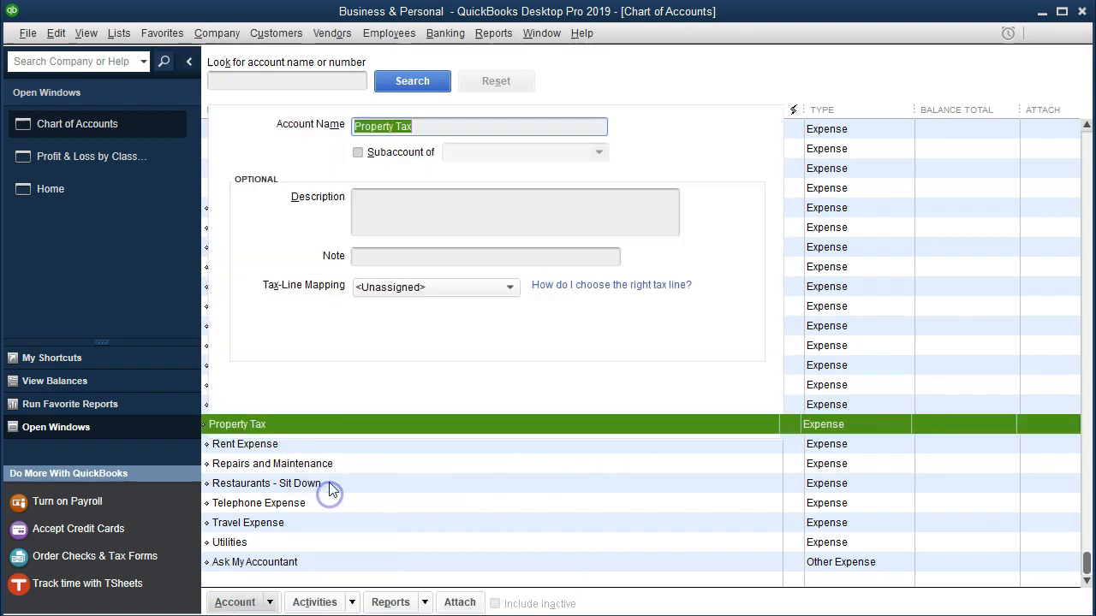
left_click(363, 153)
left_click(486, 155)
type("Expenses – Personal")
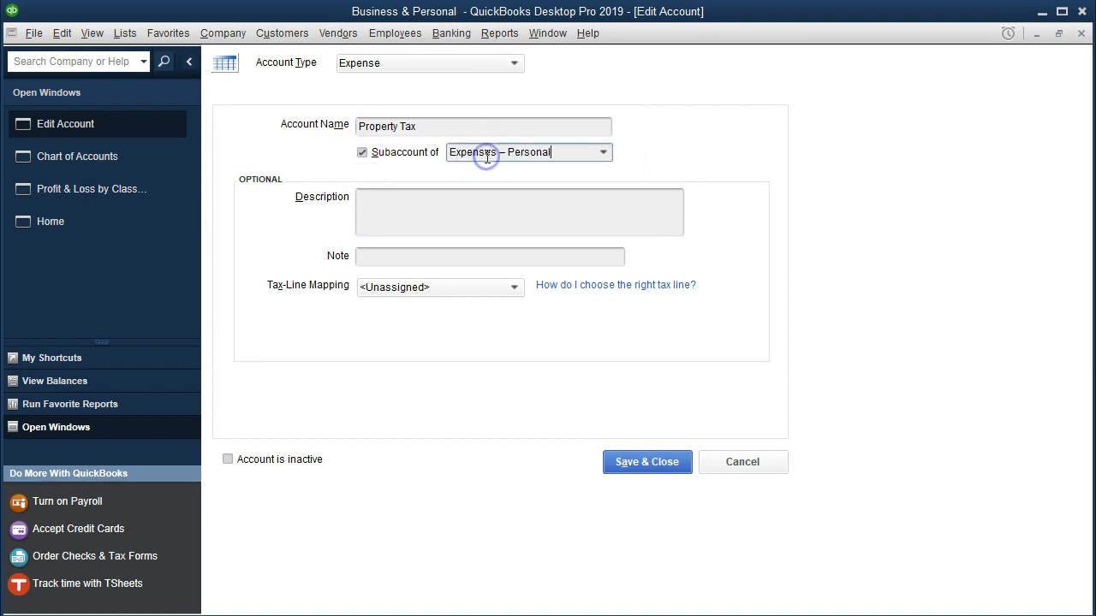
left_click(632, 462)
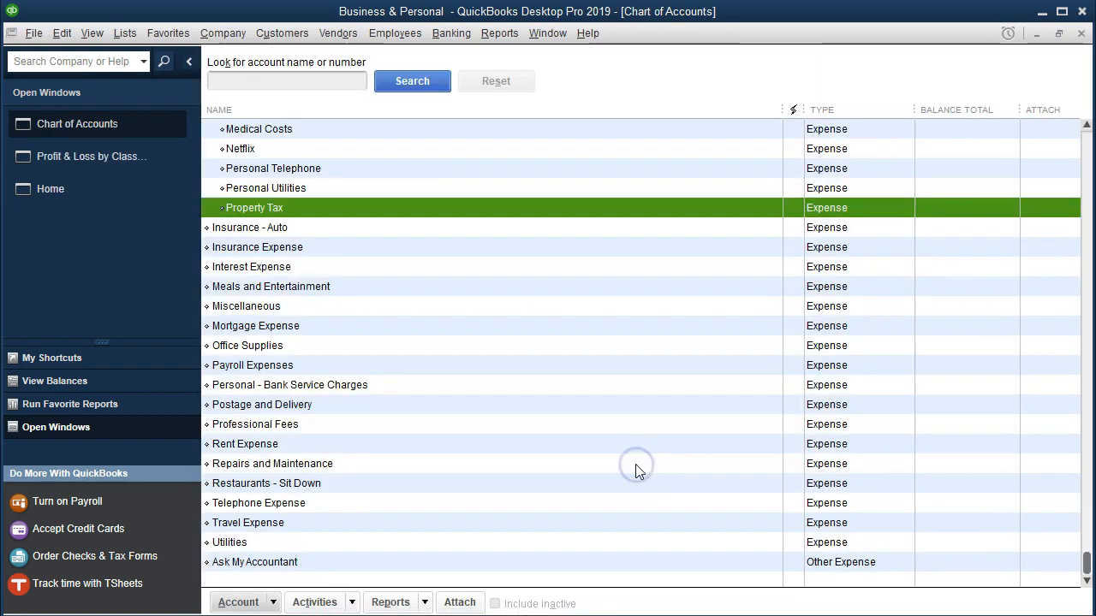
Make the Restaurants - Sit Down expense account a subaccount of Expenses – Personal and save the change
left_click(340, 484)
right_click(341, 485)
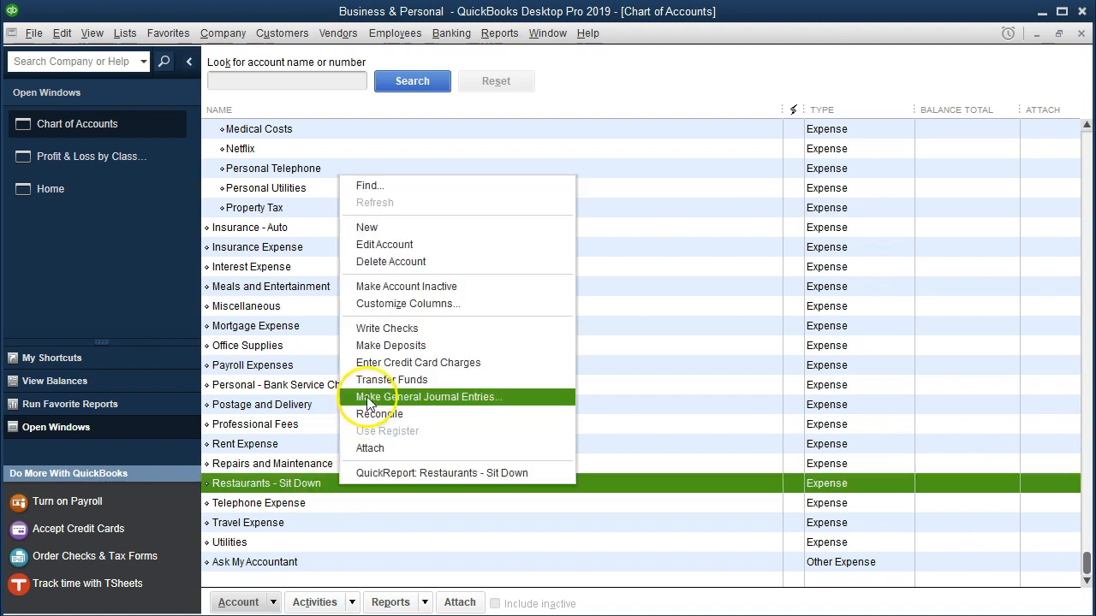
left_click(390, 245)
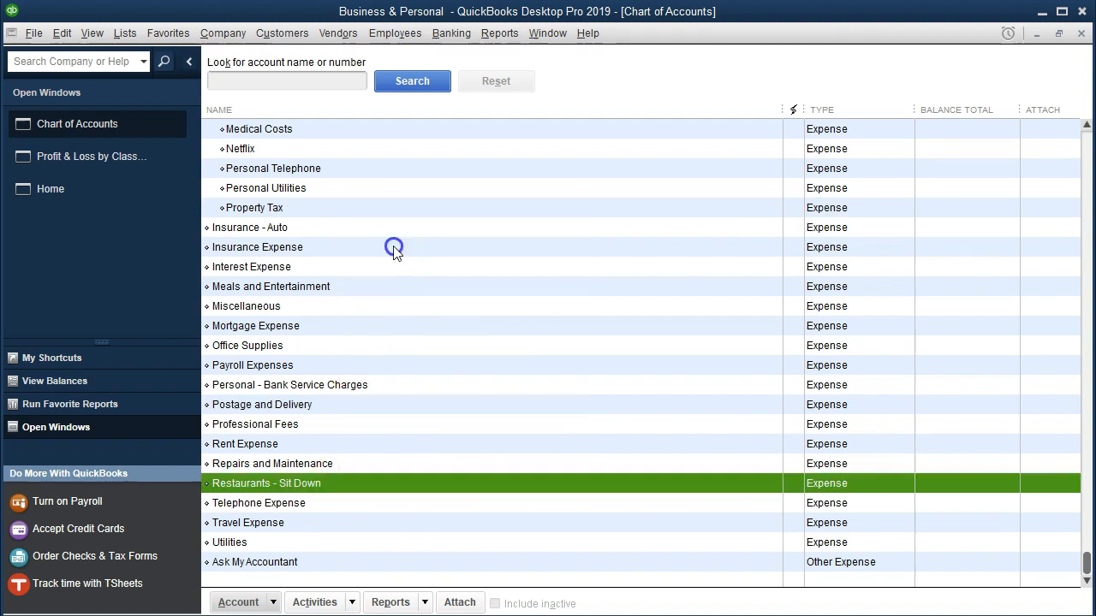
left_click(363, 152)
left_click(458, 151)
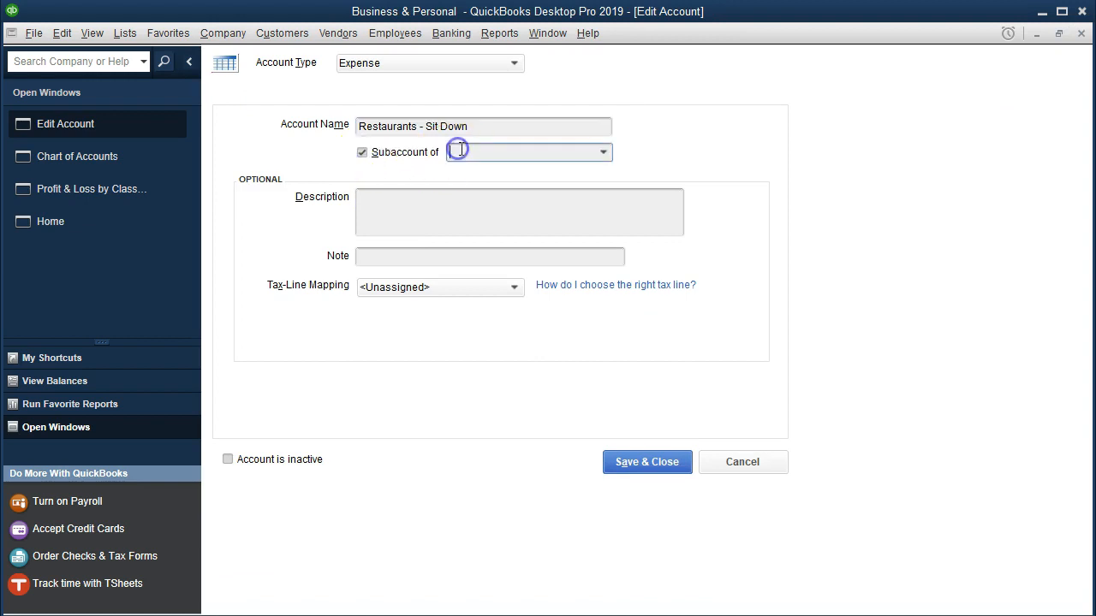
type("Expenses – Personal")
left_click(614, 463)
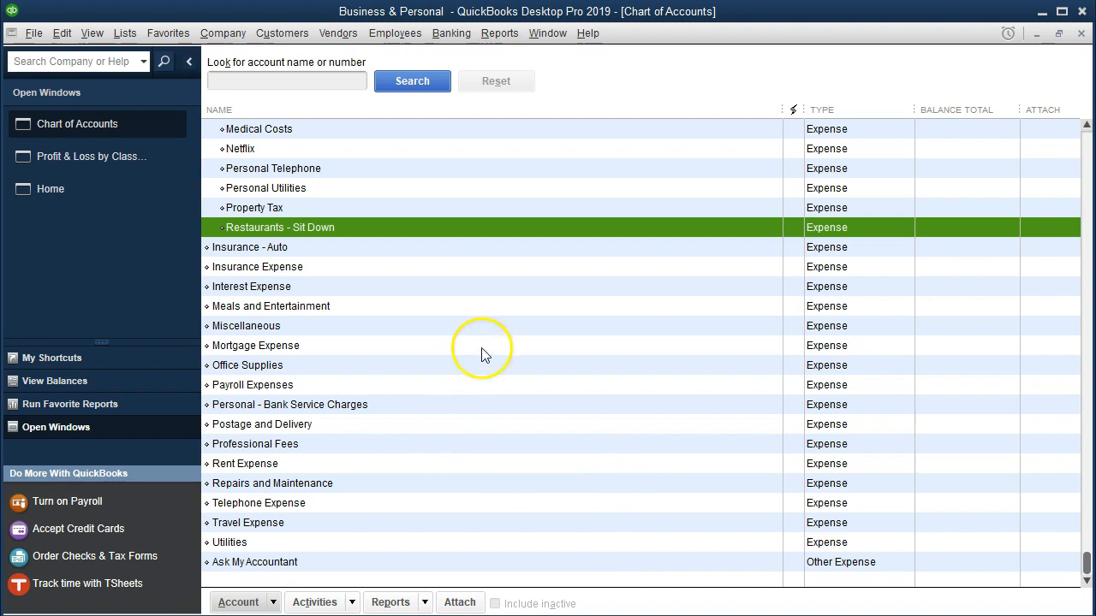
Open the Profit & Loss by Class report, refresh it, and review the Income - Personal group both expanded and collapsed
left_click(107, 162)
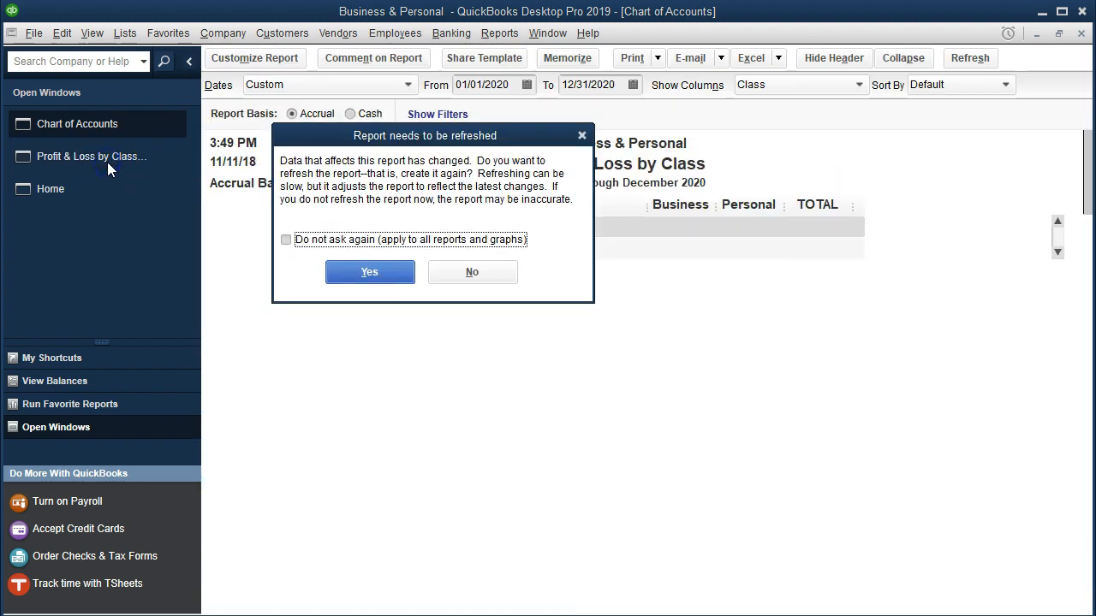
left_click(371, 271)
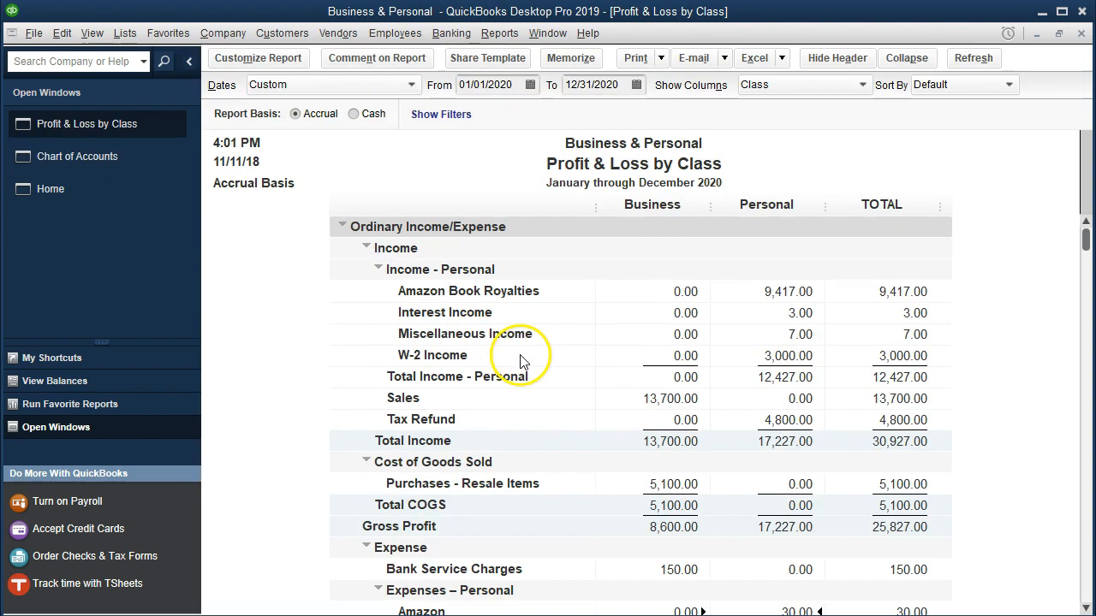
scroll(515, 445, "down", 1)
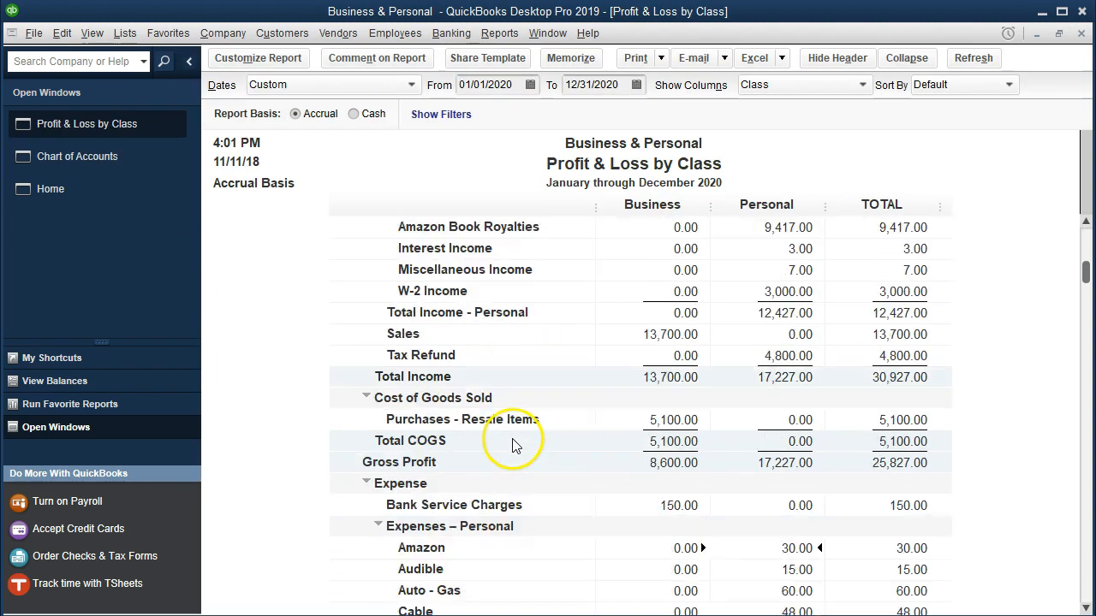
scroll(544, 480, "up", 1)
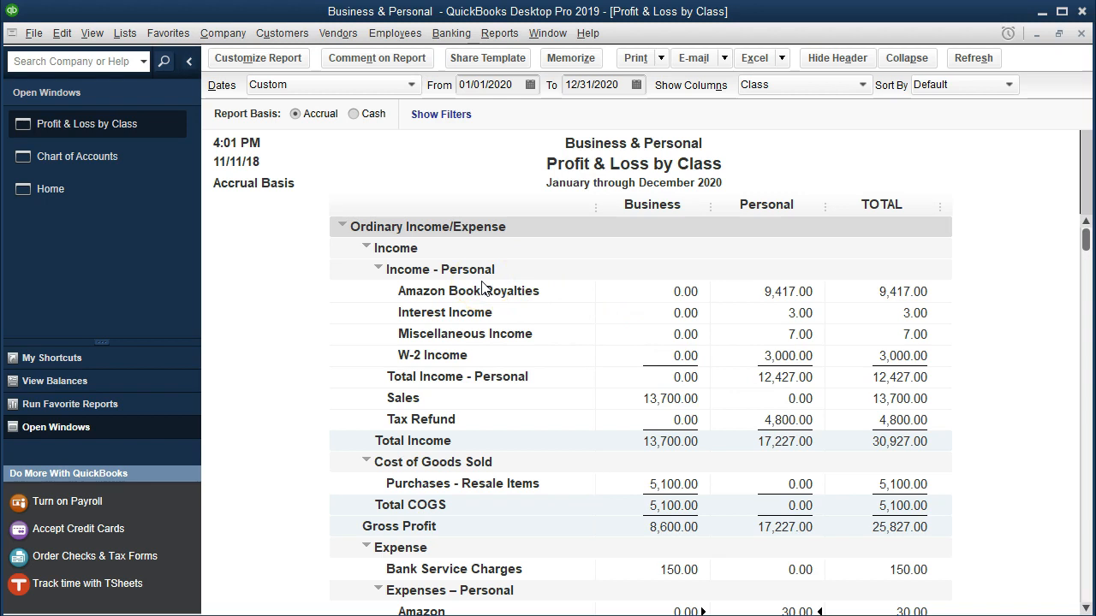
left_click(379, 269)
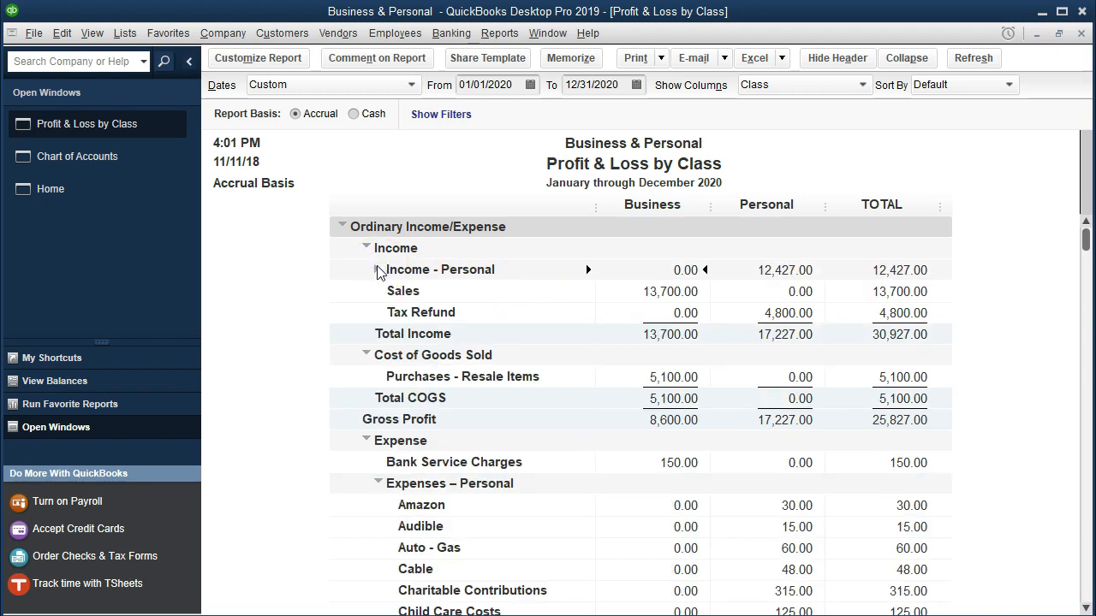
left_click(380, 269)
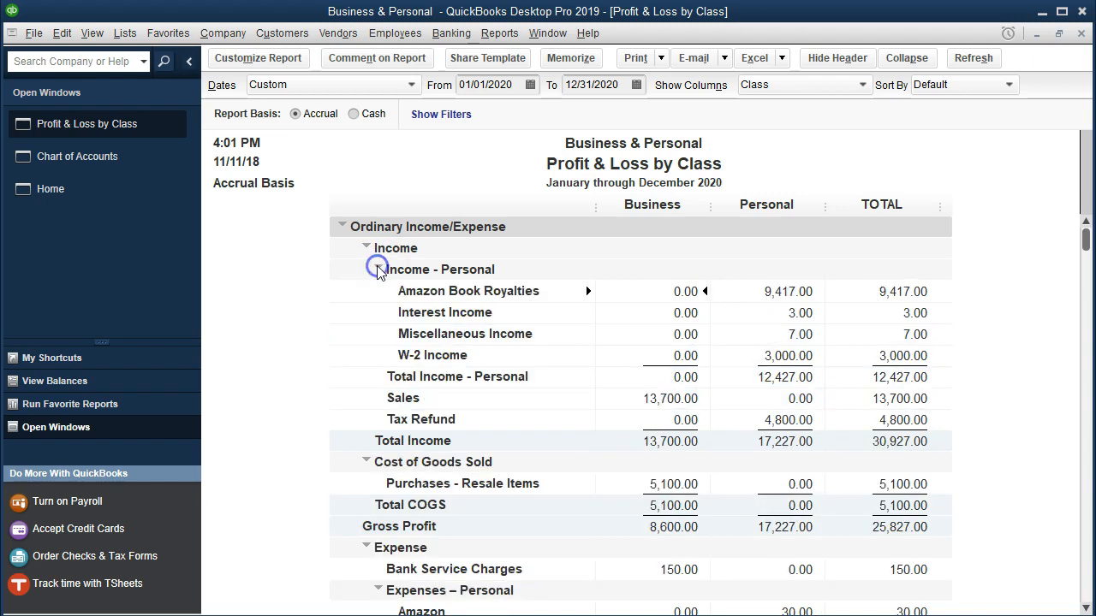
left_click(379, 270)
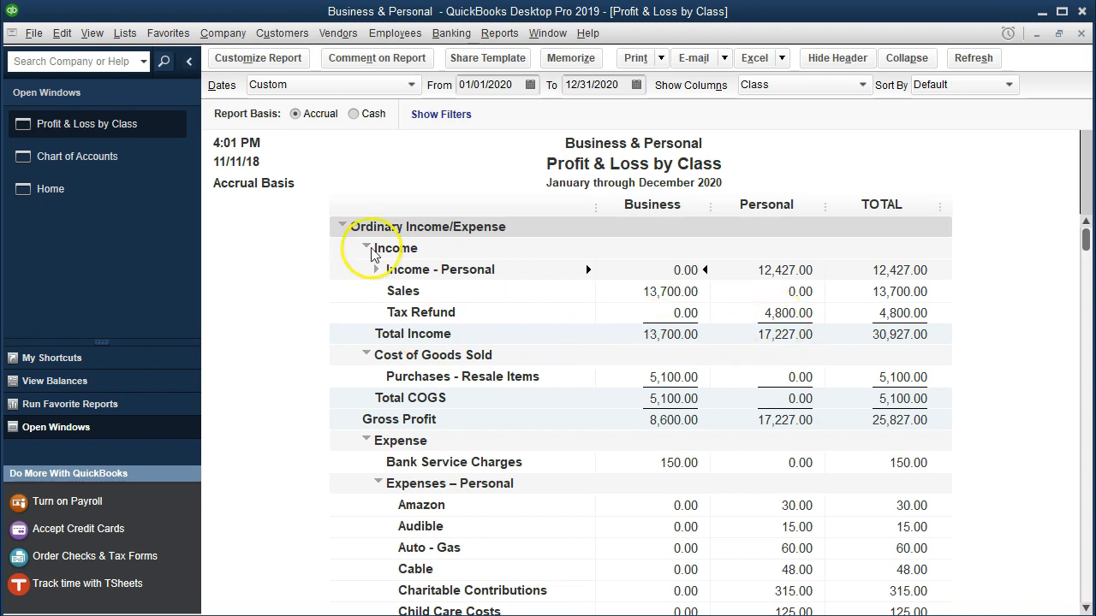
In the Chart of Accounts, make the Tax Refund income account a subaccount of Income - Personal and save the change
left_click(113, 161)
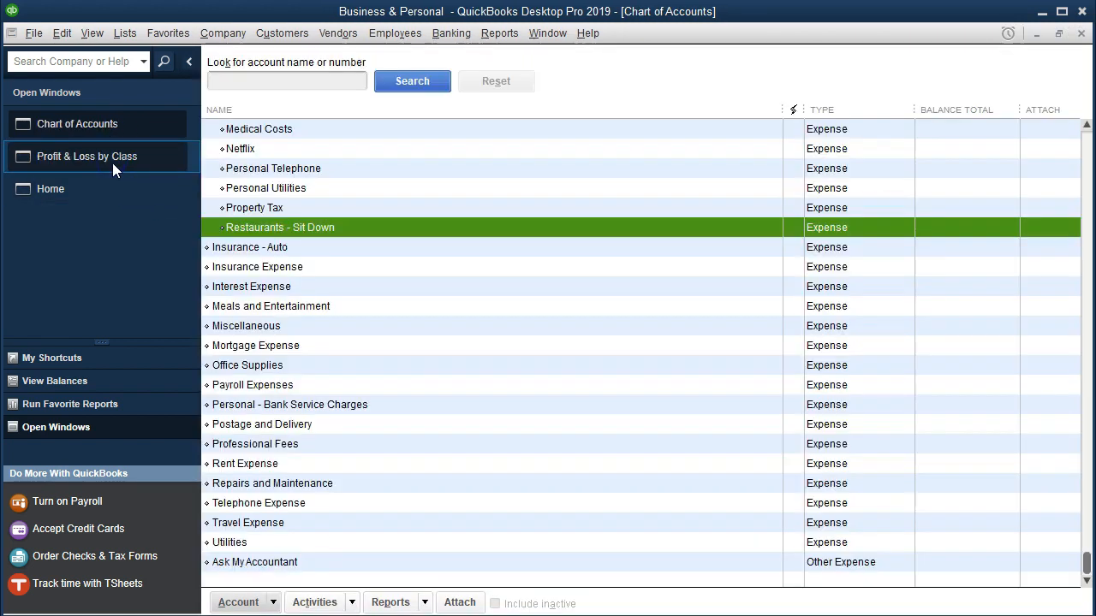
scroll(425, 372, "up", 11)
scroll(430, 376, "up", 1)
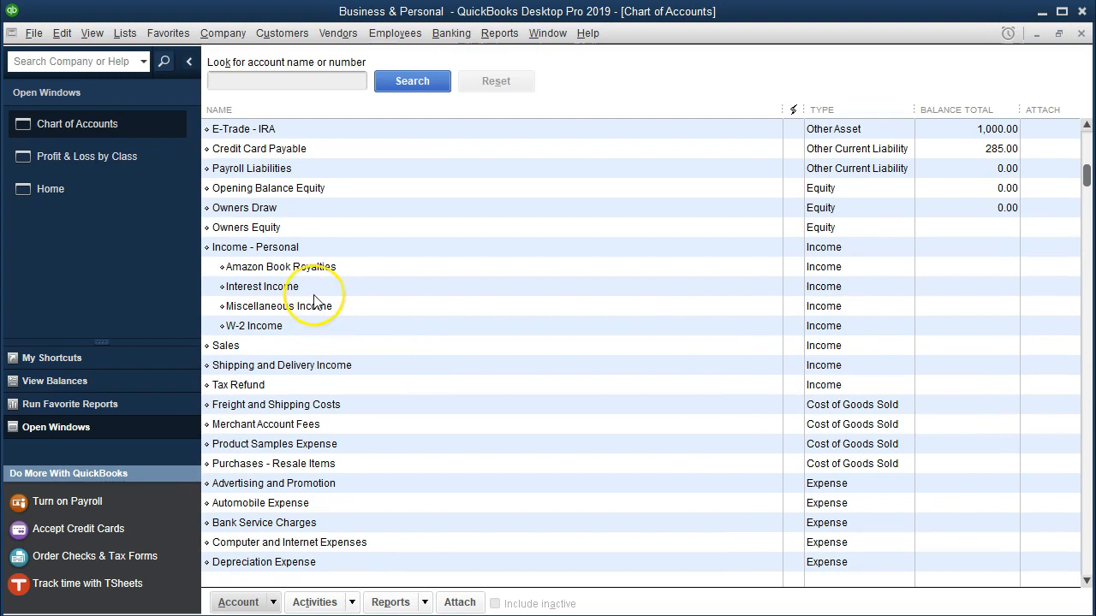
left_click(276, 386)
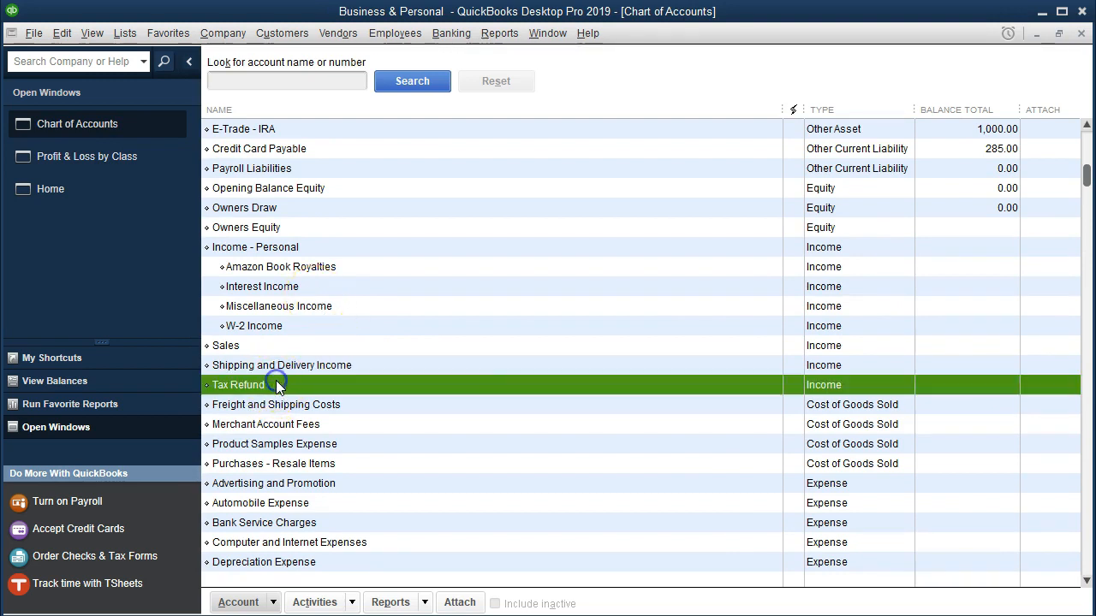
right_click(276, 386)
left_click(313, 451)
left_click(362, 153)
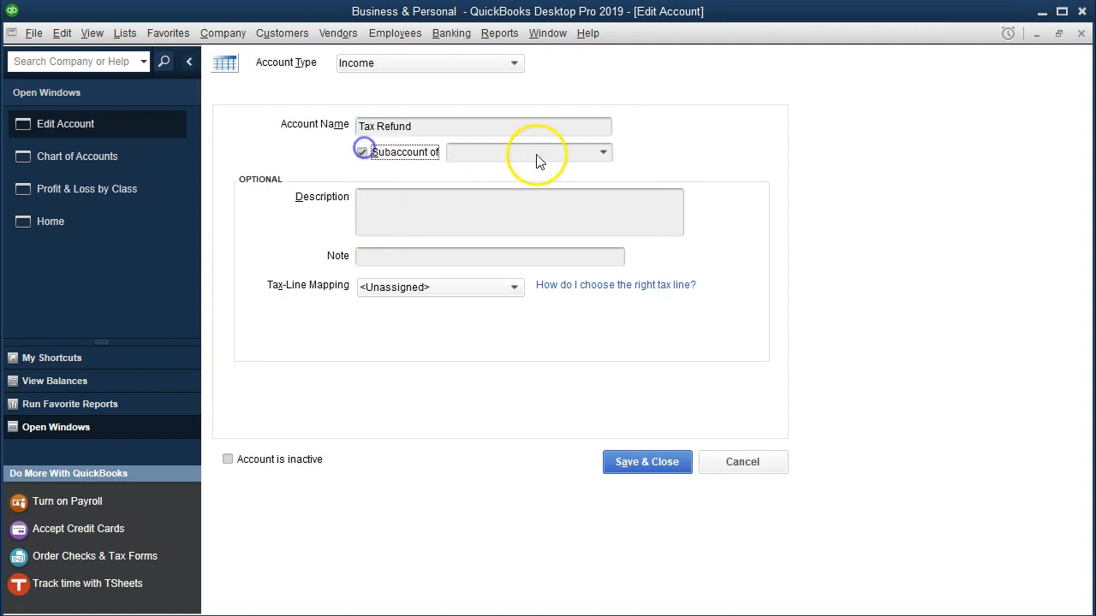
left_click(603, 153)
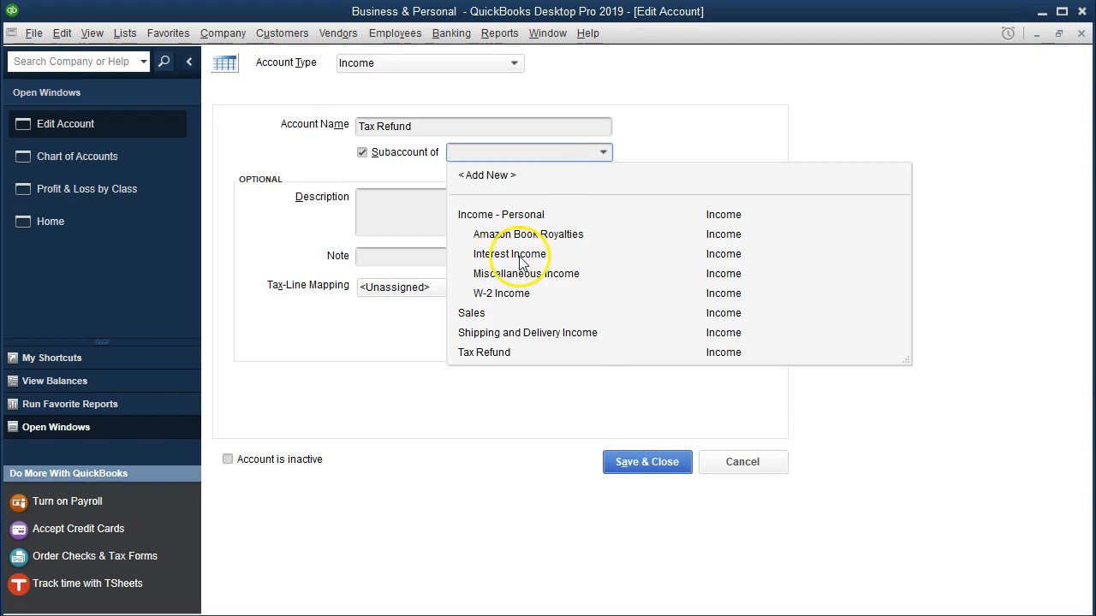
left_click(508, 214)
left_click(655, 465)
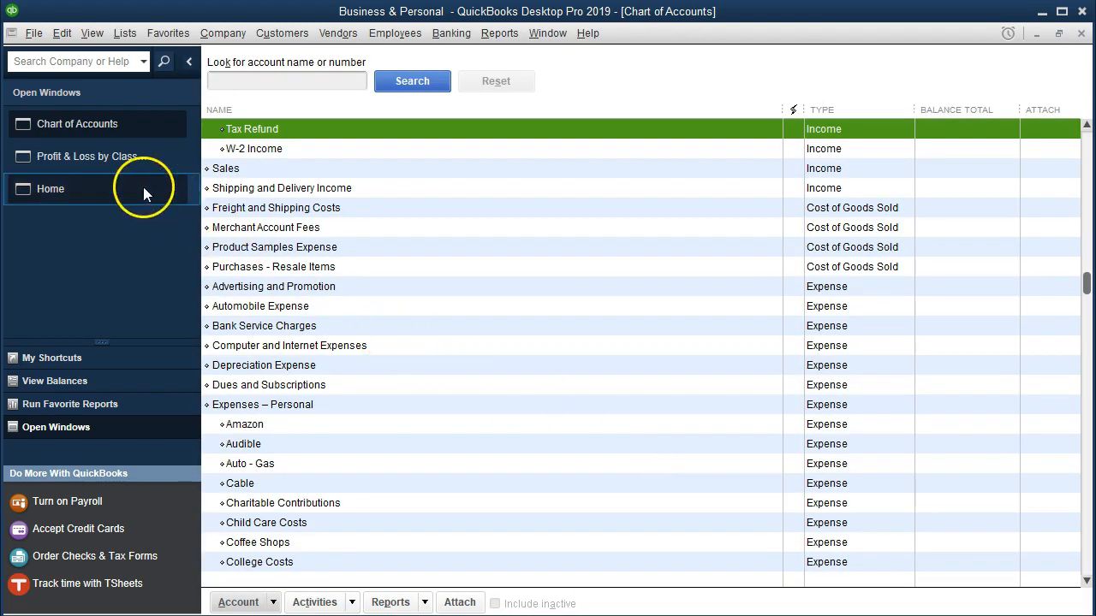
Return to the Profit & Loss by Class report, refresh it, and check the regrouped personal income before collapsing Income - Personal
left_click(104, 159)
left_click(365, 268)
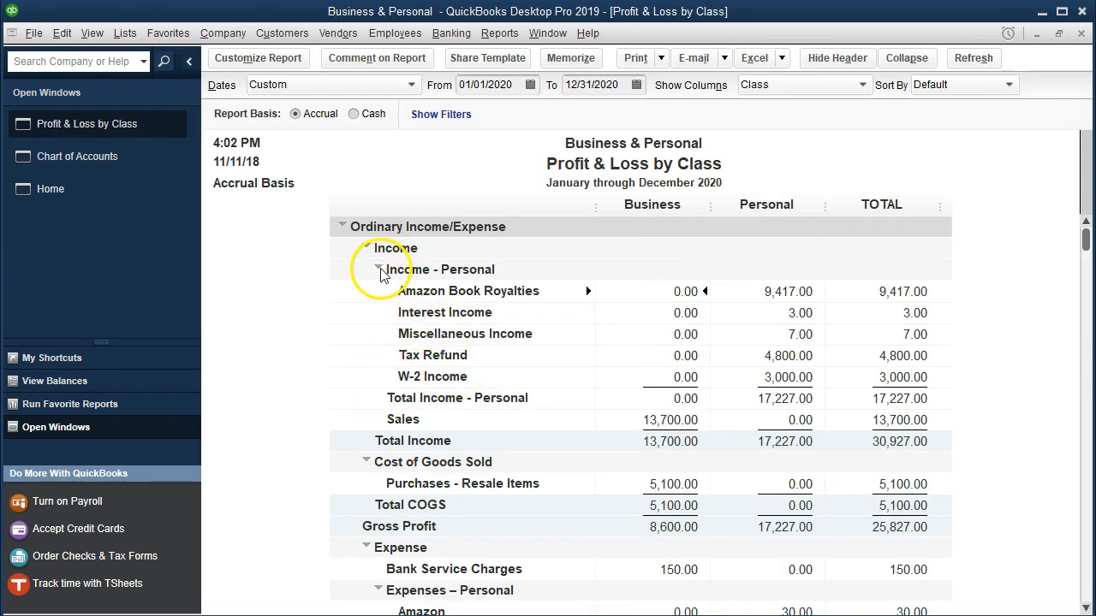
left_click(380, 271)
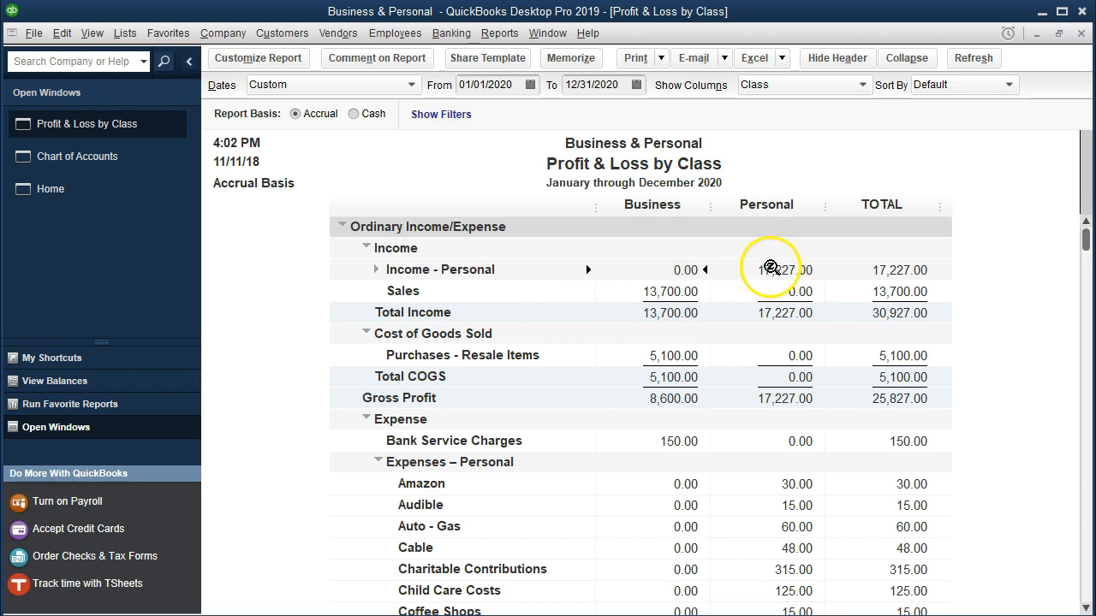
left_click(375, 270)
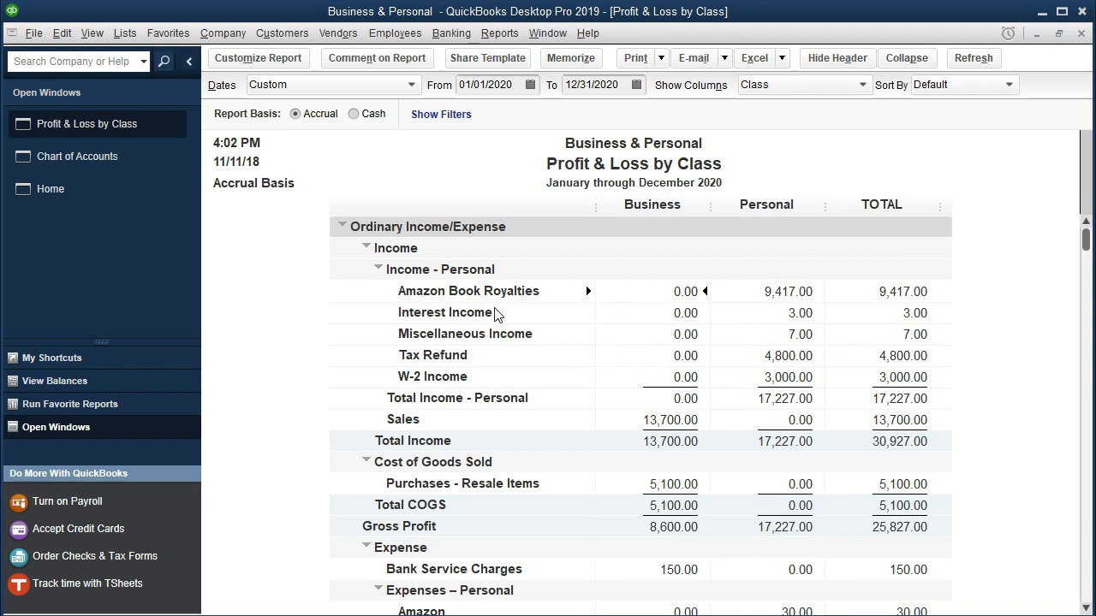
left_click(379, 270)
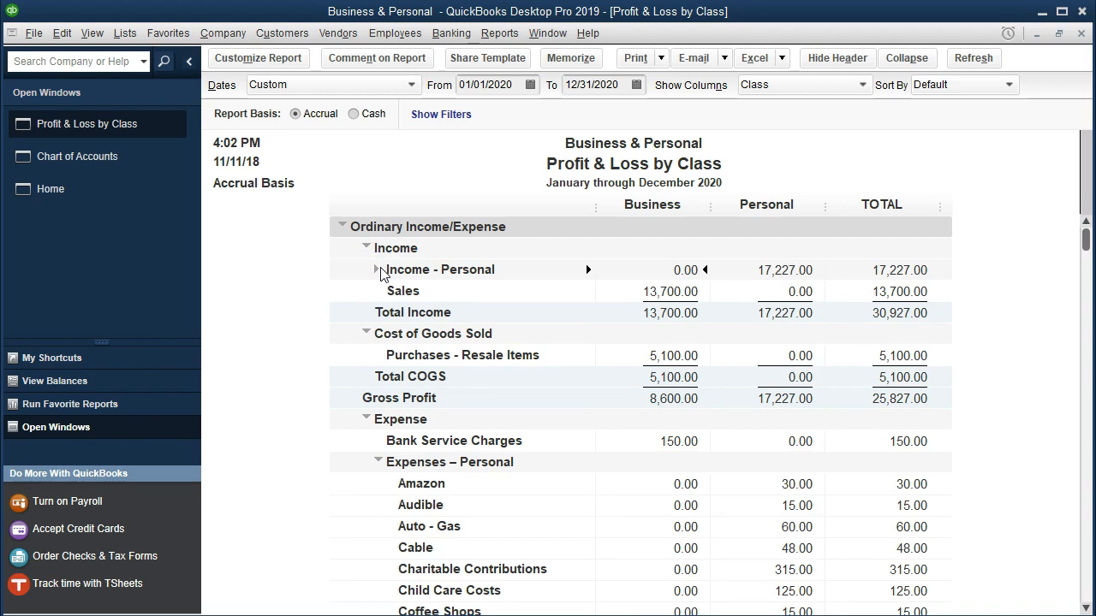
Examine the report's expense section and collapse Expenses – Personal to find personal expenses still outside the group
scroll(322, 376, "down", 1)
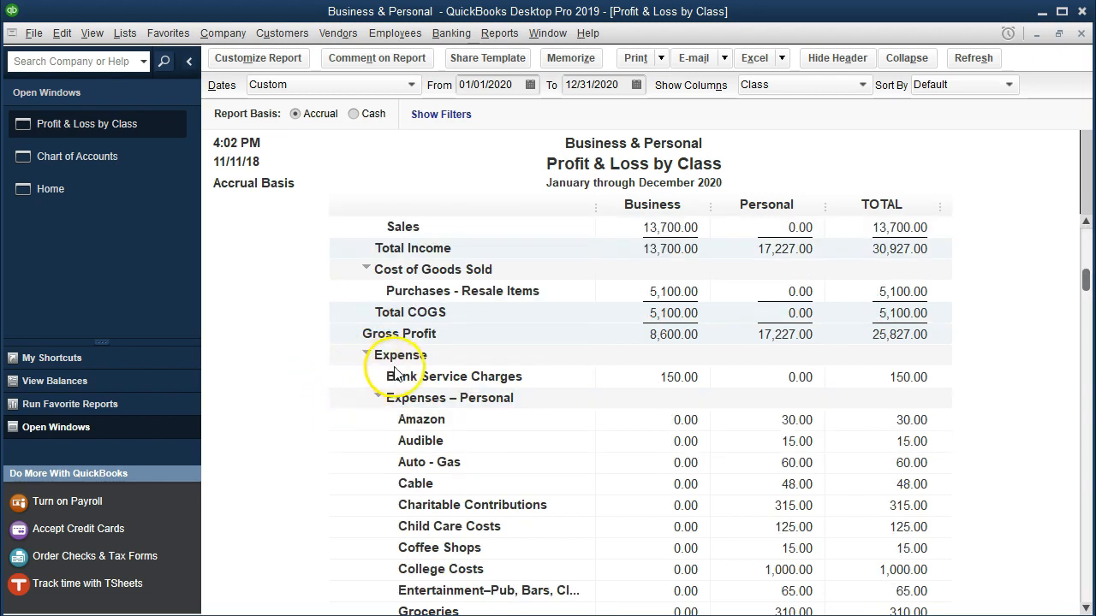
scroll(439, 386, "down", 1)
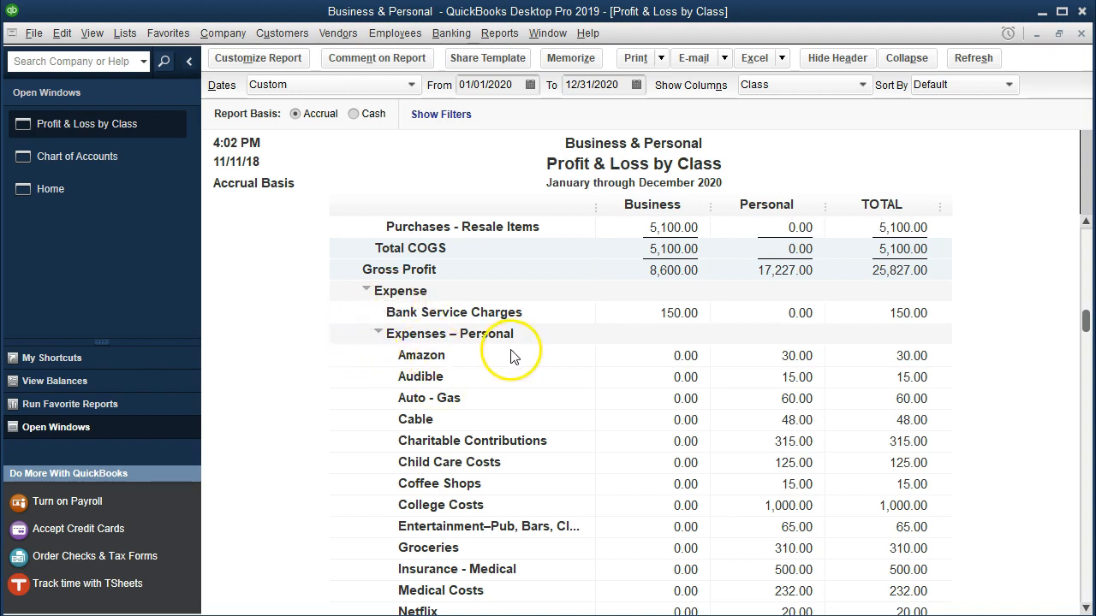
scroll(335, 362, "down", 3)
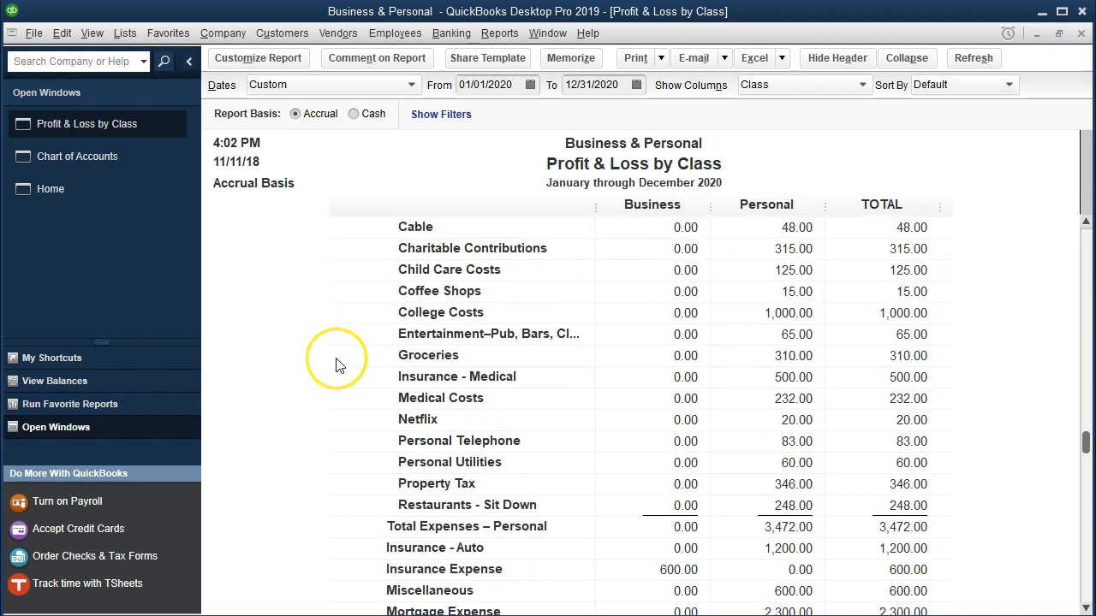
scroll(336, 363, "down", 4)
scroll(336, 362, "up", 6)
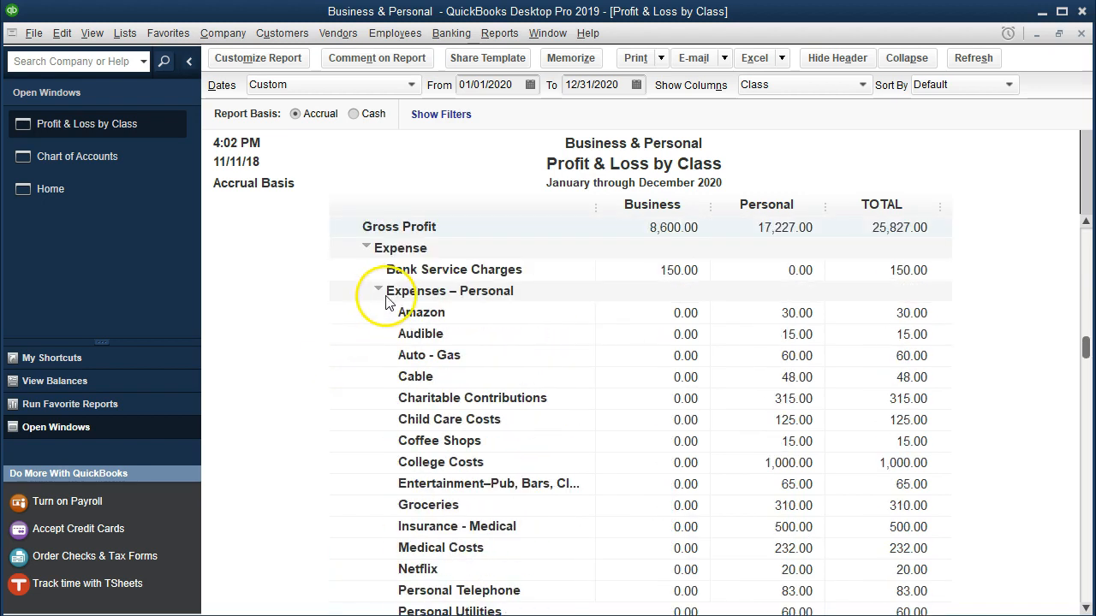
left_click(378, 291)
scroll(359, 354, "up", 2)
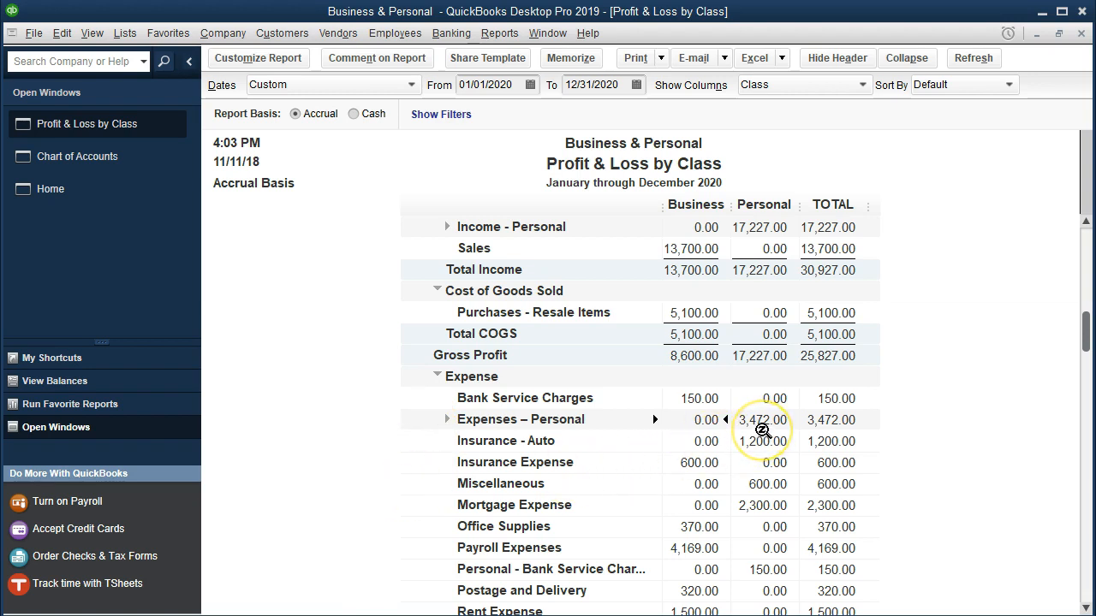
left_click(781, 437)
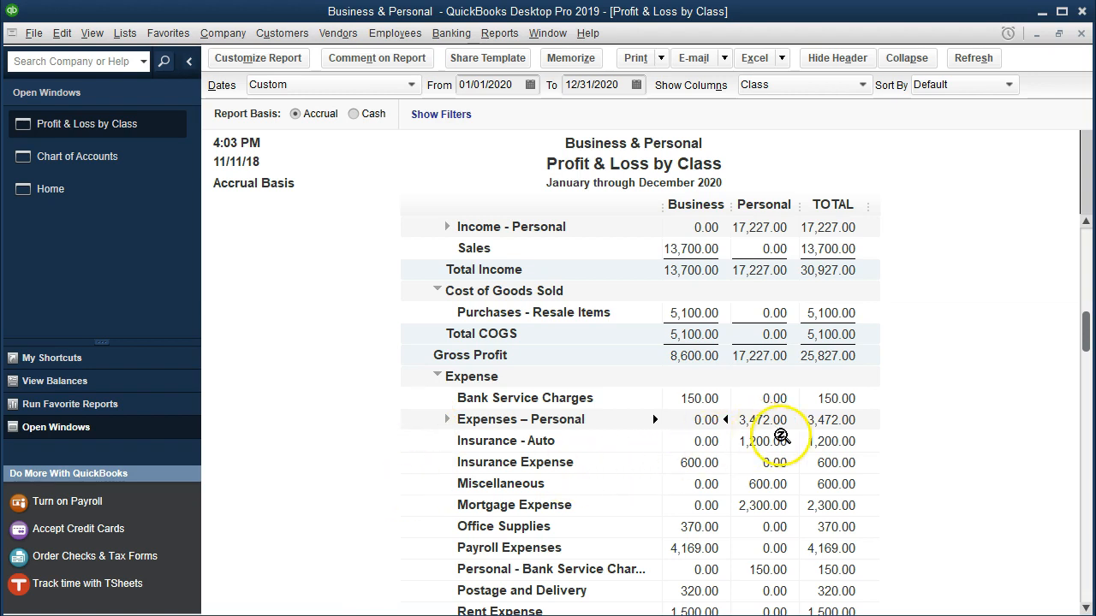
scroll(795, 487, "down", 1)
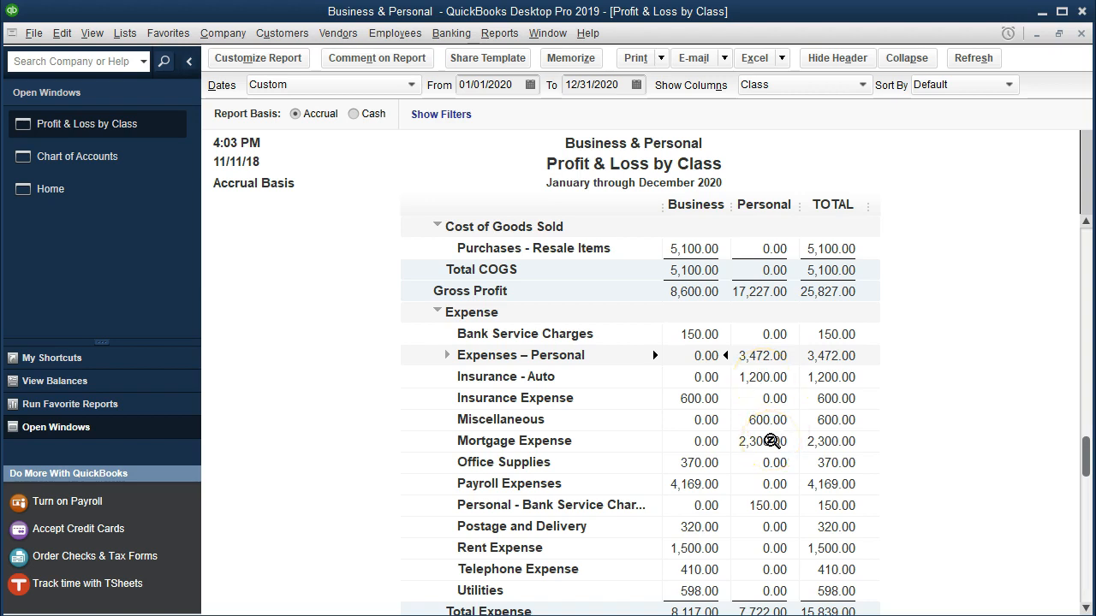
Switch back to the Chart of Accounts and review the account list around the Income - Personal subaccounts
left_click(102, 159)
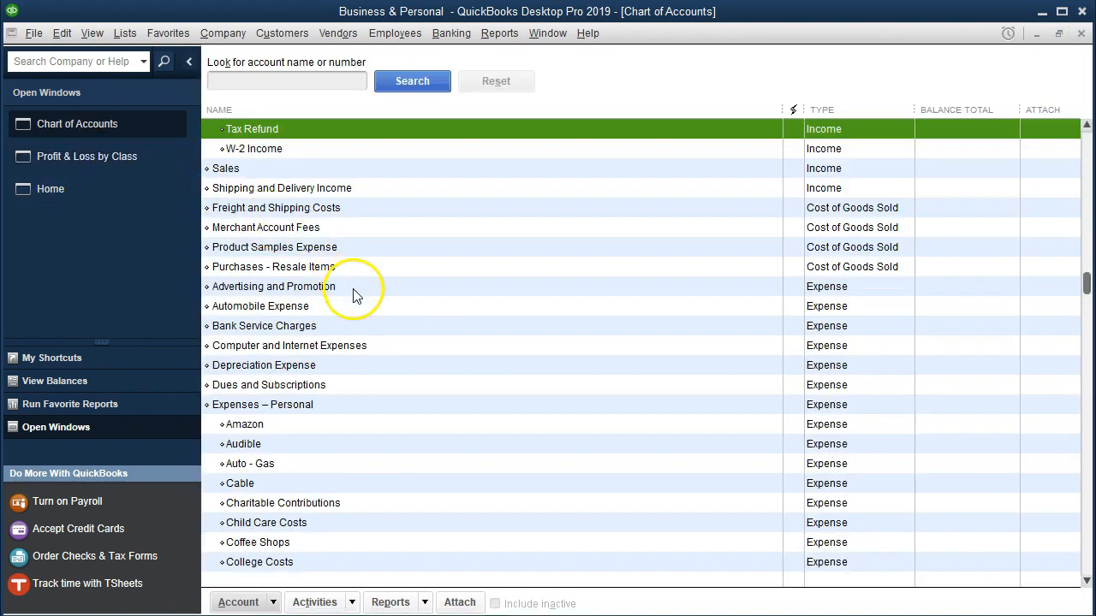
scroll(357, 304, "up", 4)
scroll(357, 304, "up", 1)
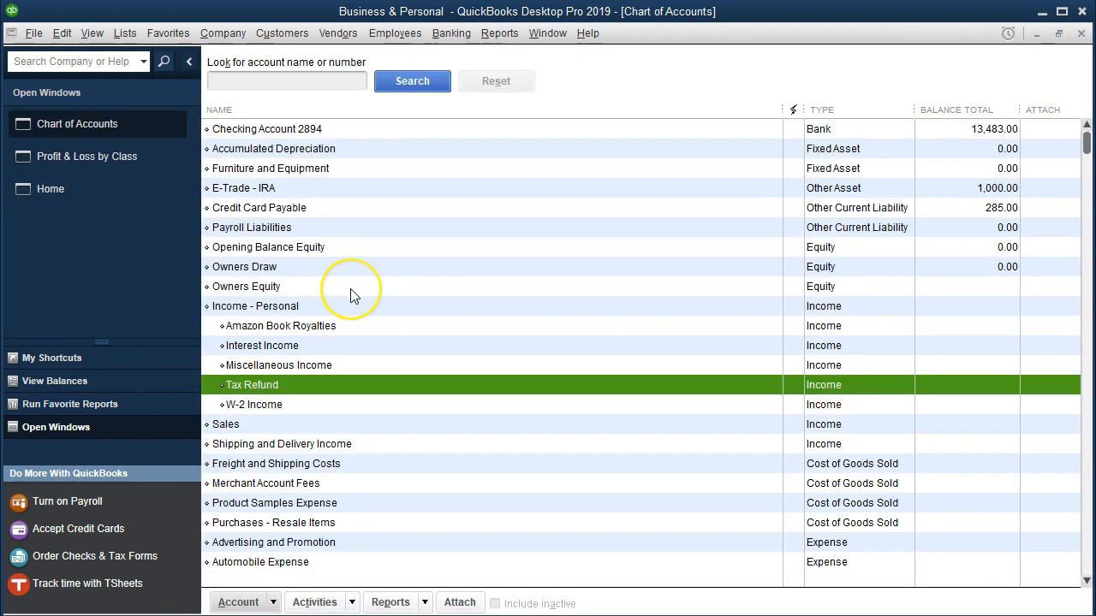
scroll(350, 295, "down", 2)
scroll(350, 295, "up", 2)
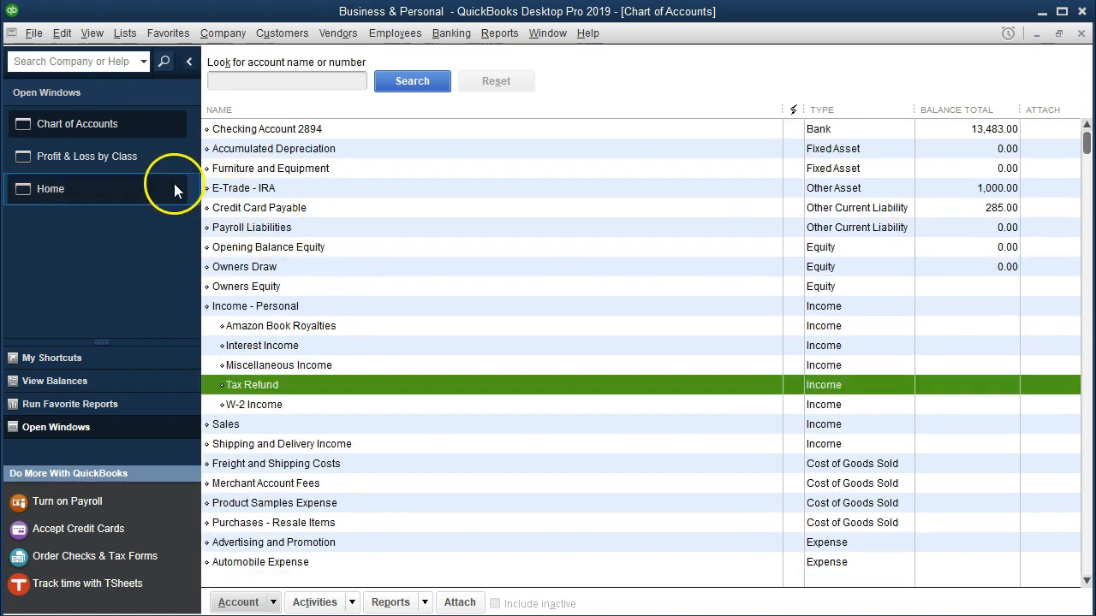
scroll(361, 284, "down", 2)
scroll(360, 285, "up", 2)
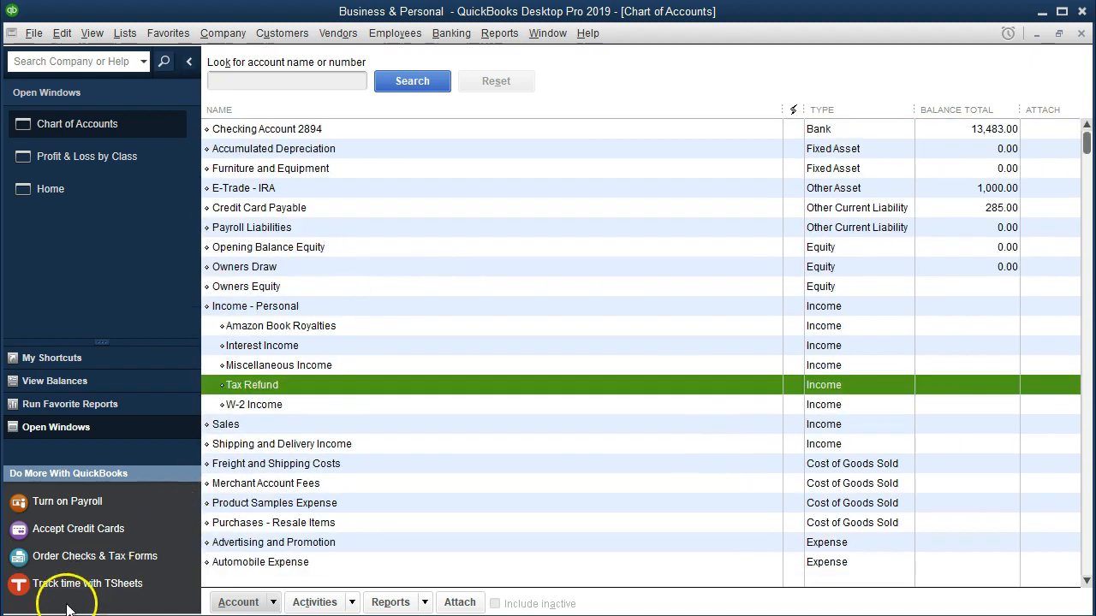
Make the Insurance - Auto expense account a subaccount of Expenses – Personal and save the change
scroll(308, 362, "down", 10)
left_click(308, 365)
right_click(308, 365)
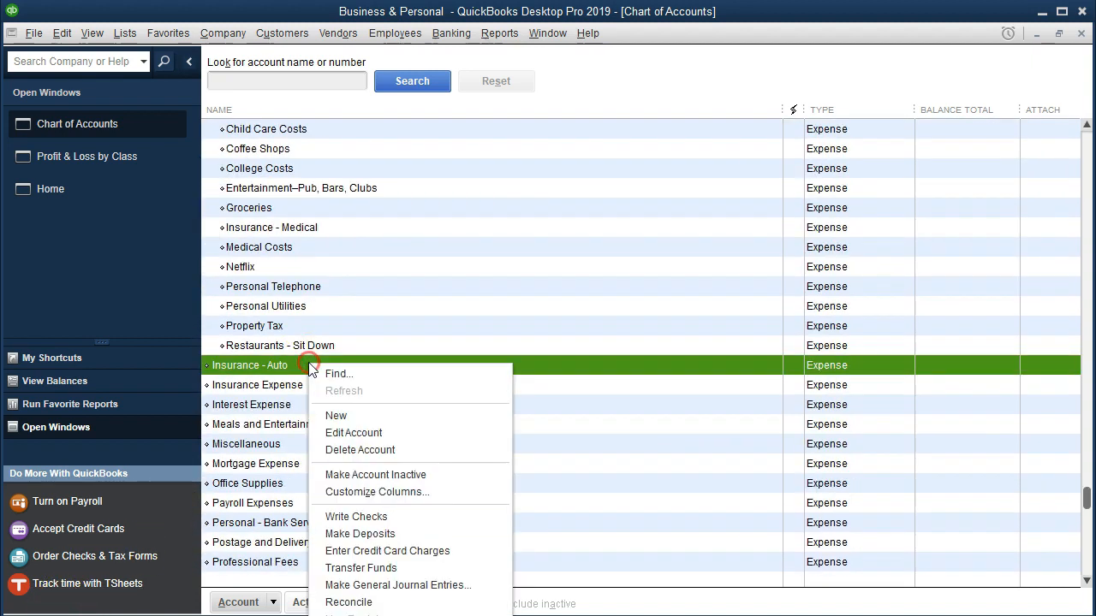
left_click(344, 432)
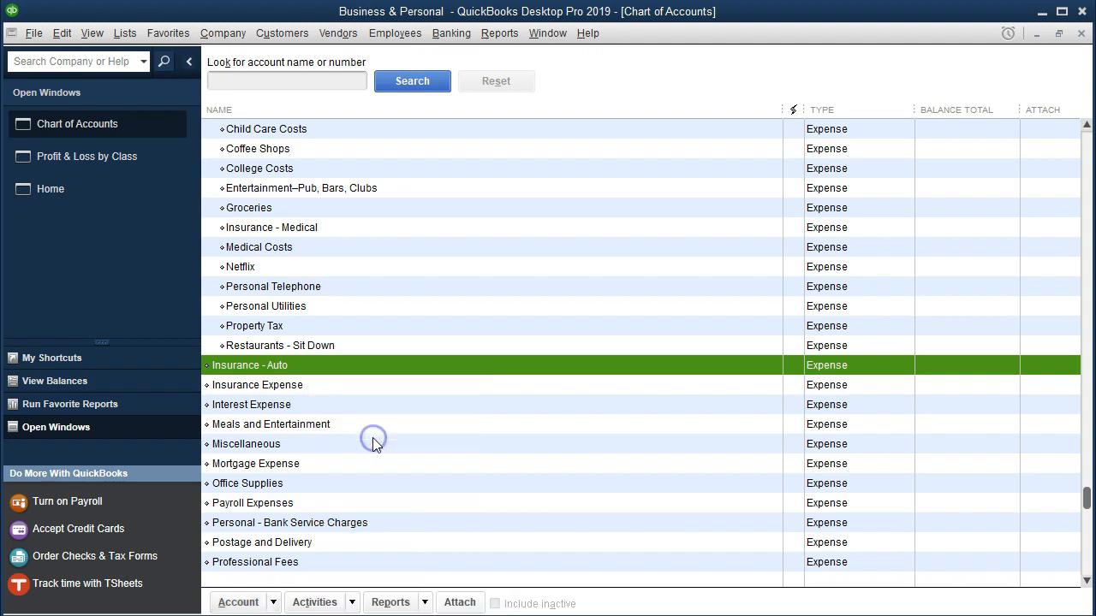
left_click(363, 153)
left_click(489, 148)
type("Expenses – Personal")
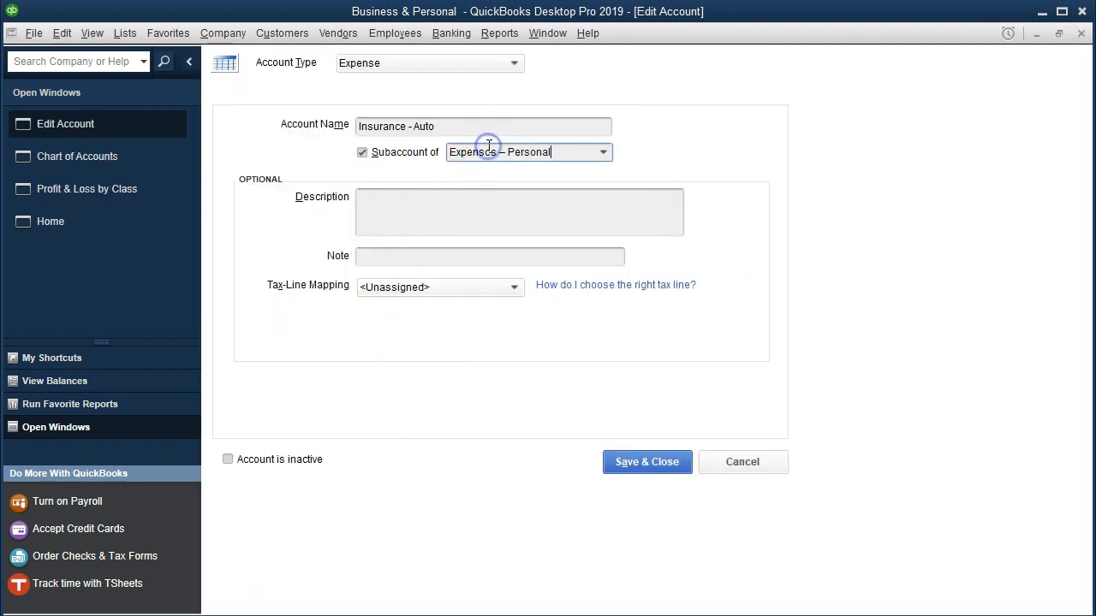
left_click(651, 462)
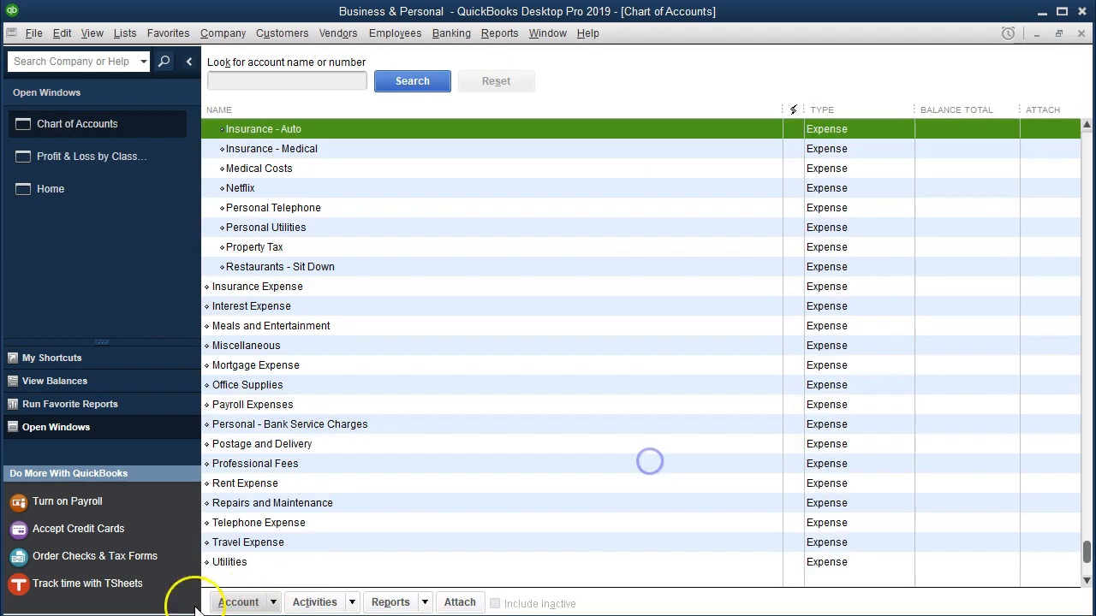
Make the Miscellaneous expense account a subaccount of Expenses – Personal and save the change
left_click(305, 347)
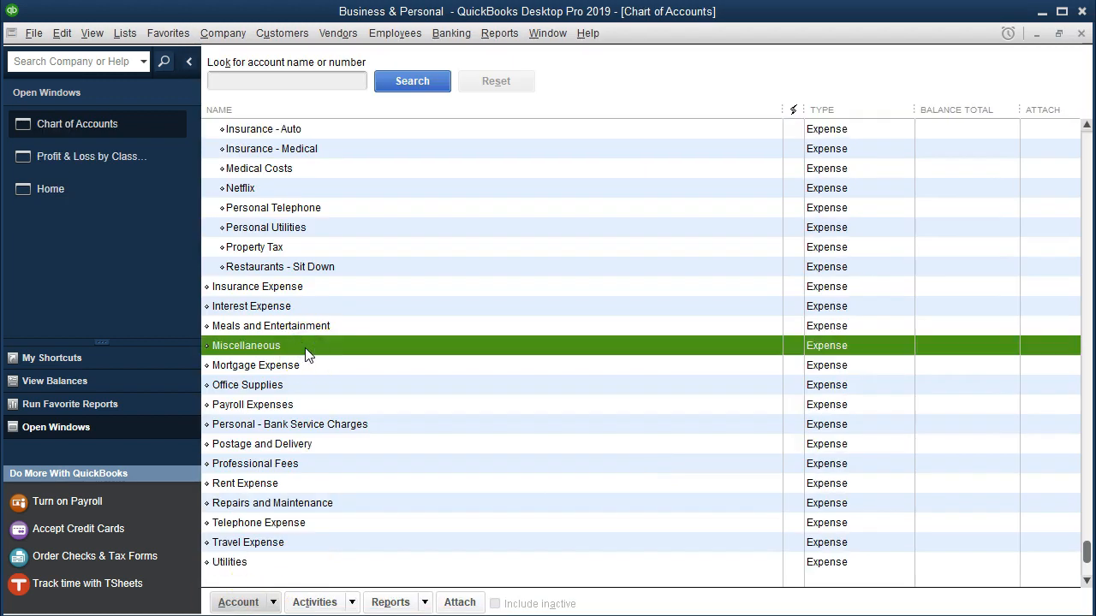
right_click(306, 348)
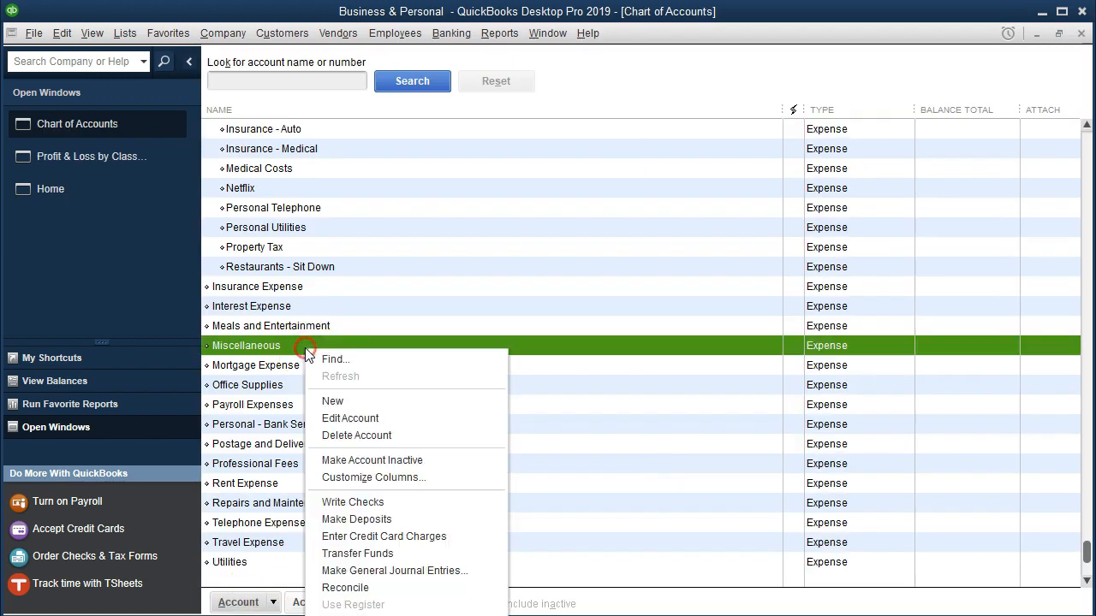
left_click(351, 419)
left_click(362, 153)
left_click(494, 151)
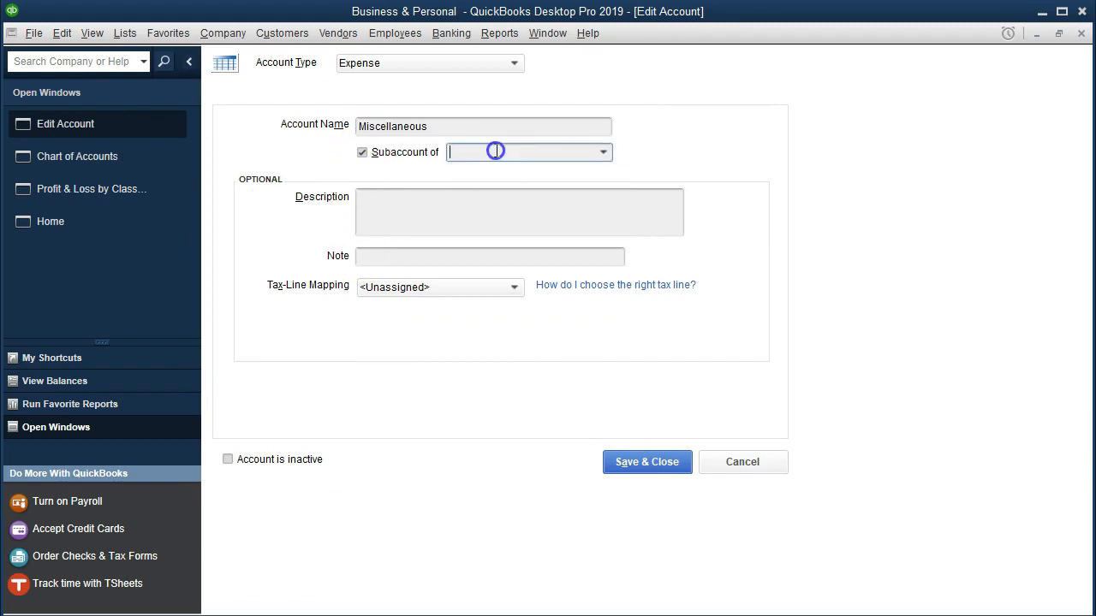
type("Expenses – Personal")
left_click(640, 461)
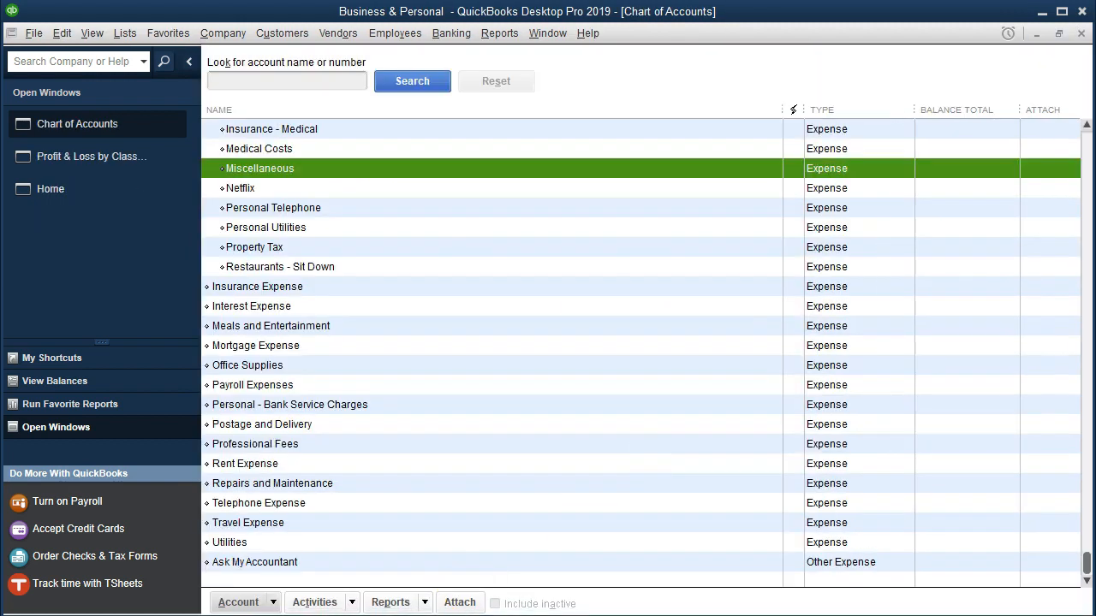
Make the Mortgage Expense account a subaccount of Expenses – Personal and save the change
left_click(330, 348)
right_click(330, 347)
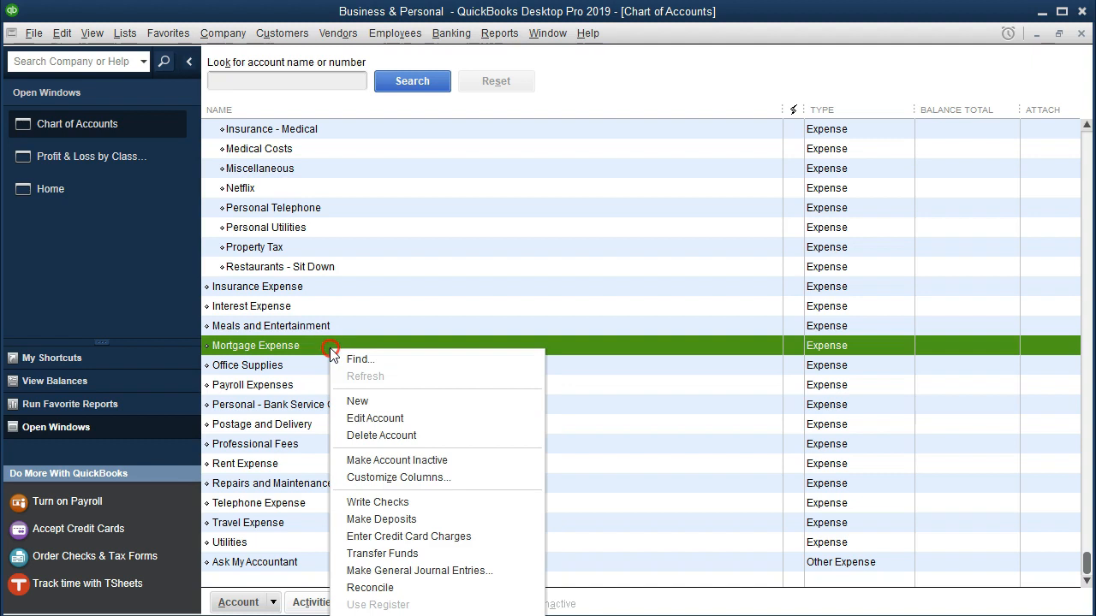
left_click(375, 419)
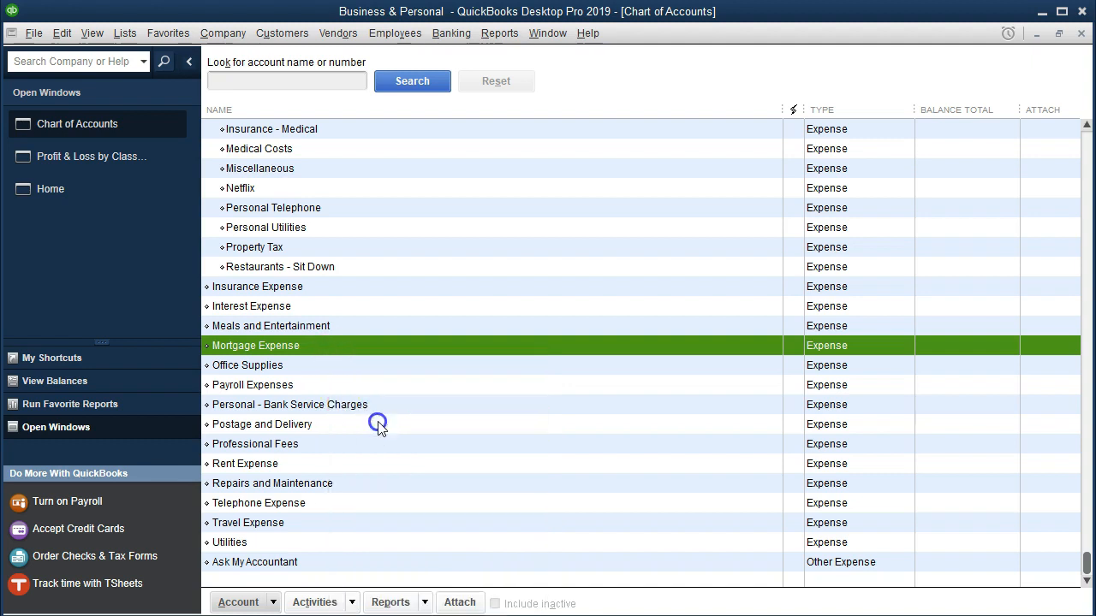
left_click(362, 153)
left_click(455, 152)
type("Expenses – Personal")
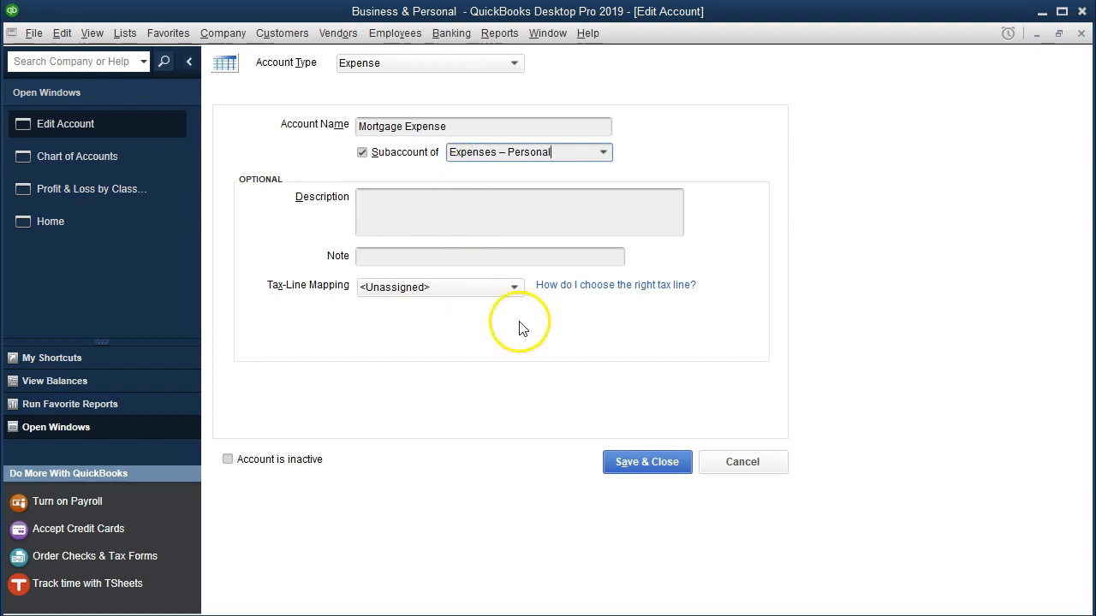
left_click(617, 462)
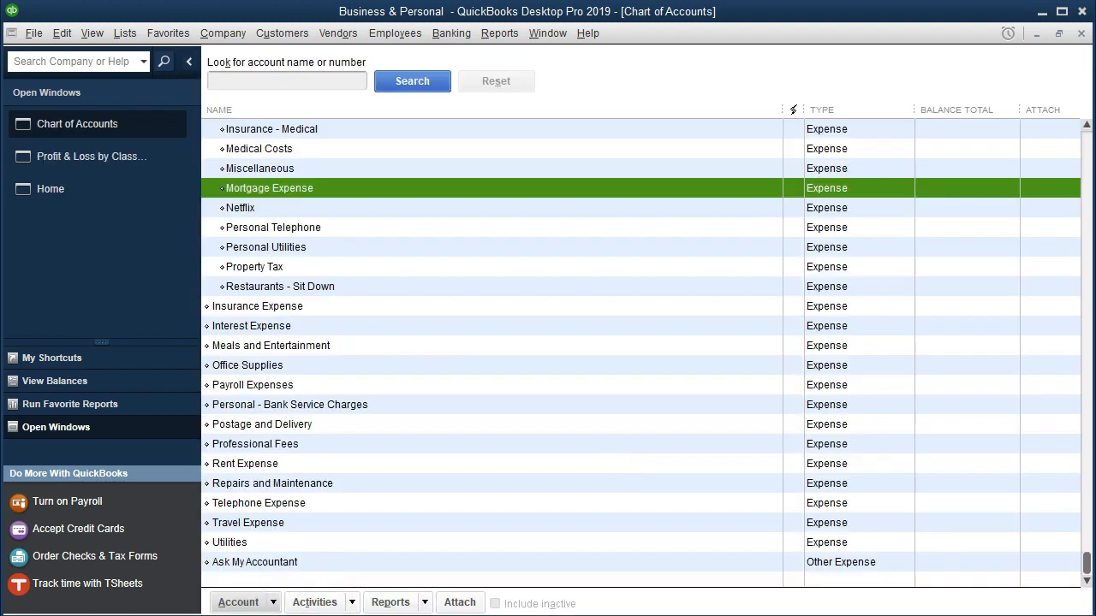
Make the Personal - Bank Service Charges account a subaccount of Expenses – Personal and save the change
left_click(373, 410)
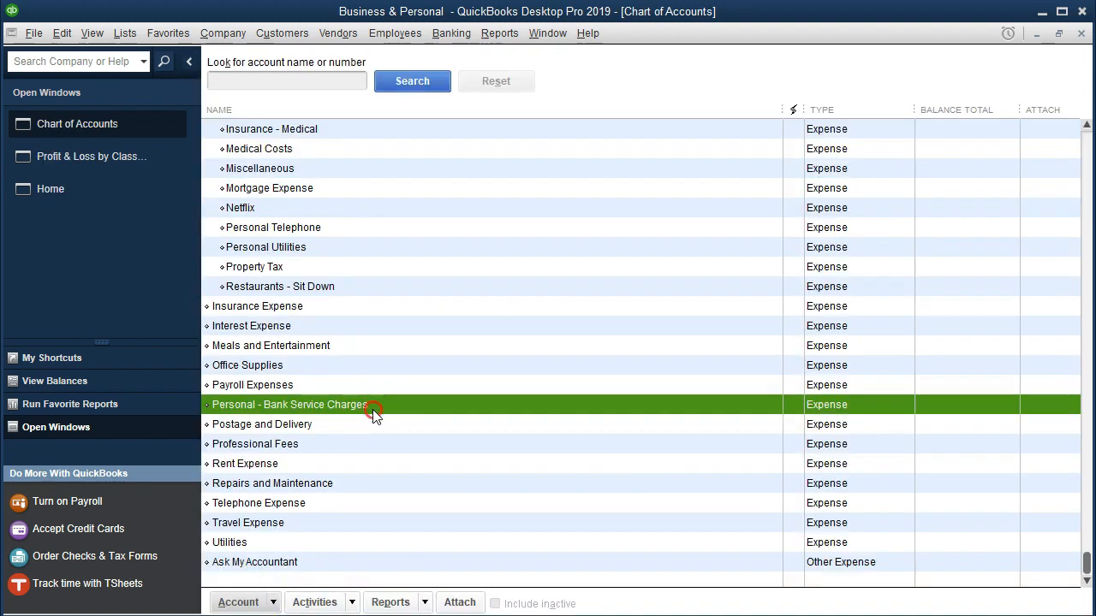
right_click(374, 413)
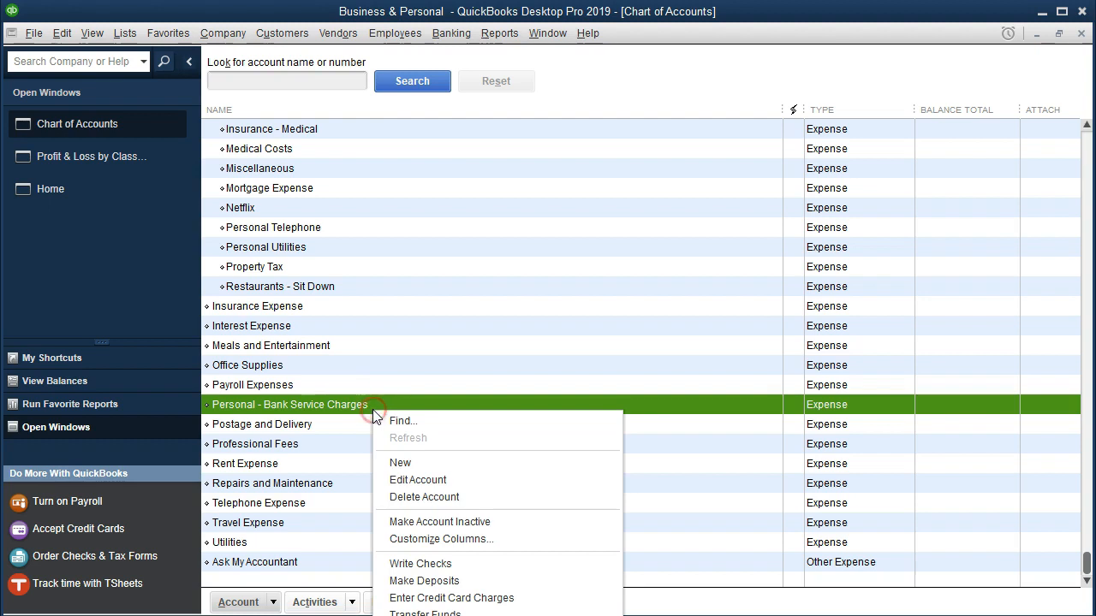
left_click(413, 484)
left_click(362, 153)
left_click(474, 147)
type("Expenses – Personal")
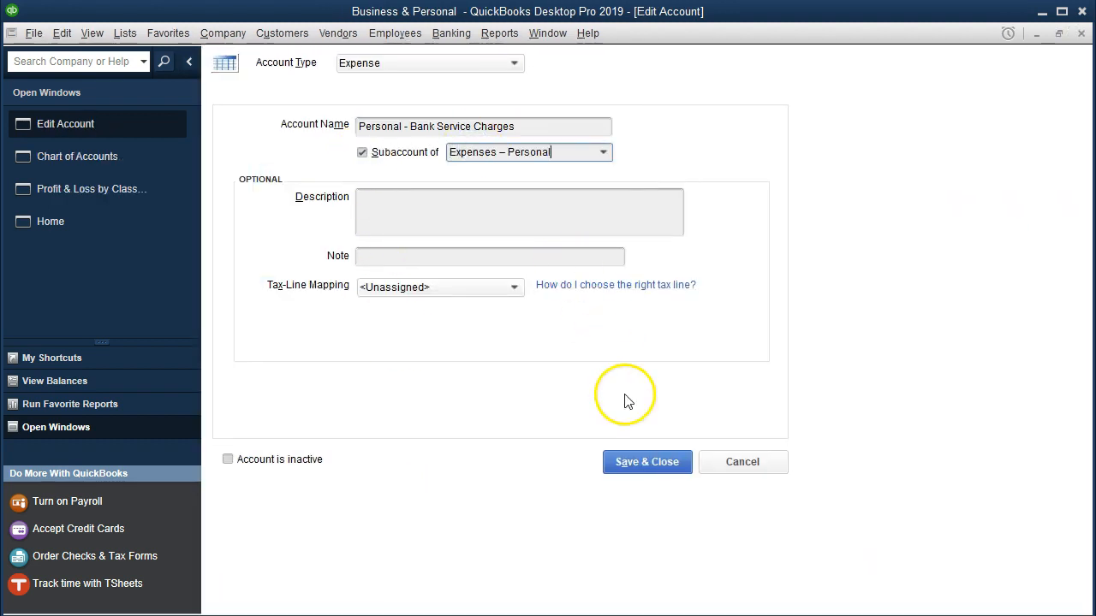
left_click(645, 467)
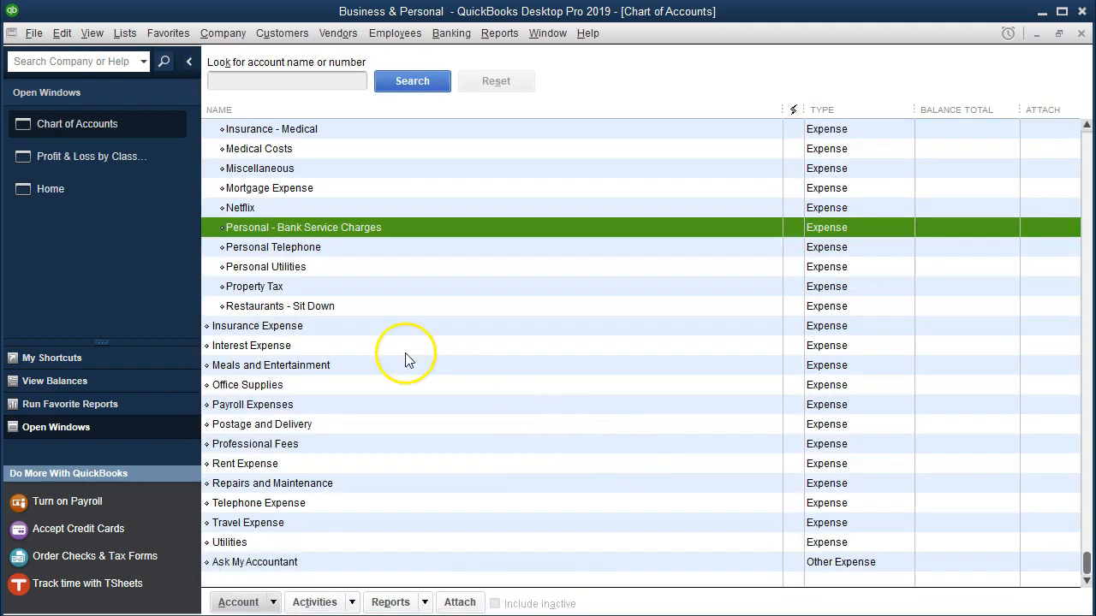
Return to the Profit & Loss by Class report, refresh it, and collapse Expenses – Personal to check the regrouped expenses
left_click(132, 165)
left_click(357, 257)
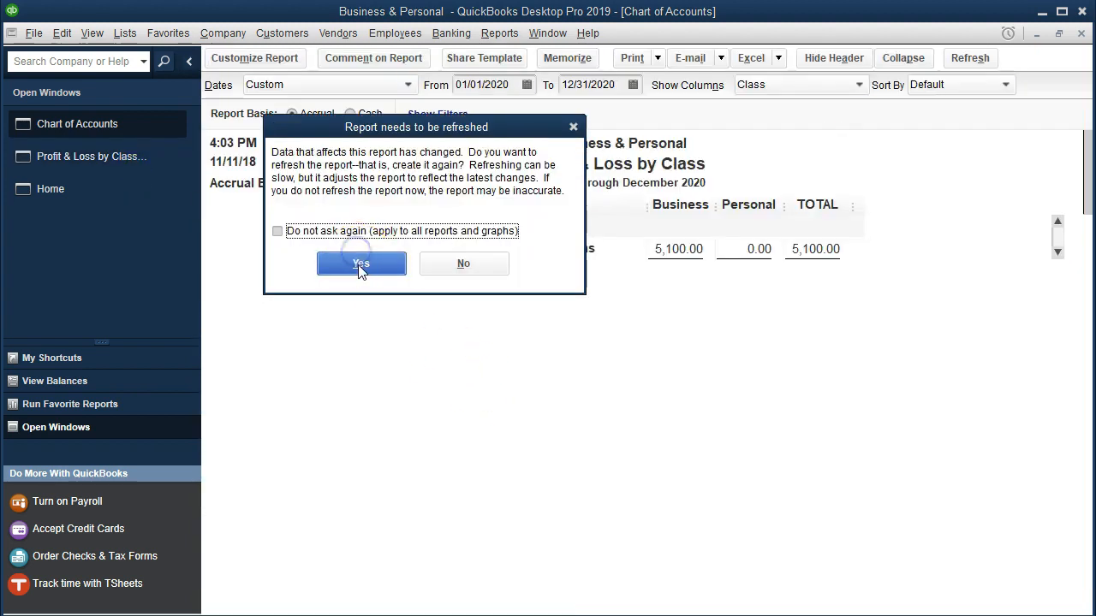
scroll(634, 456, "down", 1)
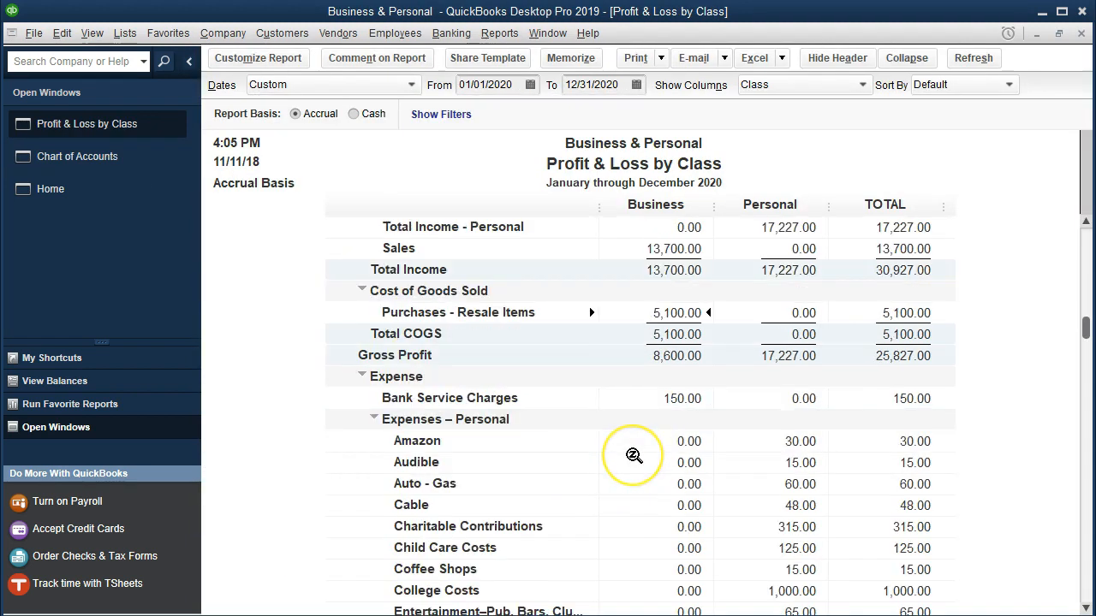
scroll(634, 455, "down", 2)
left_click(374, 294)
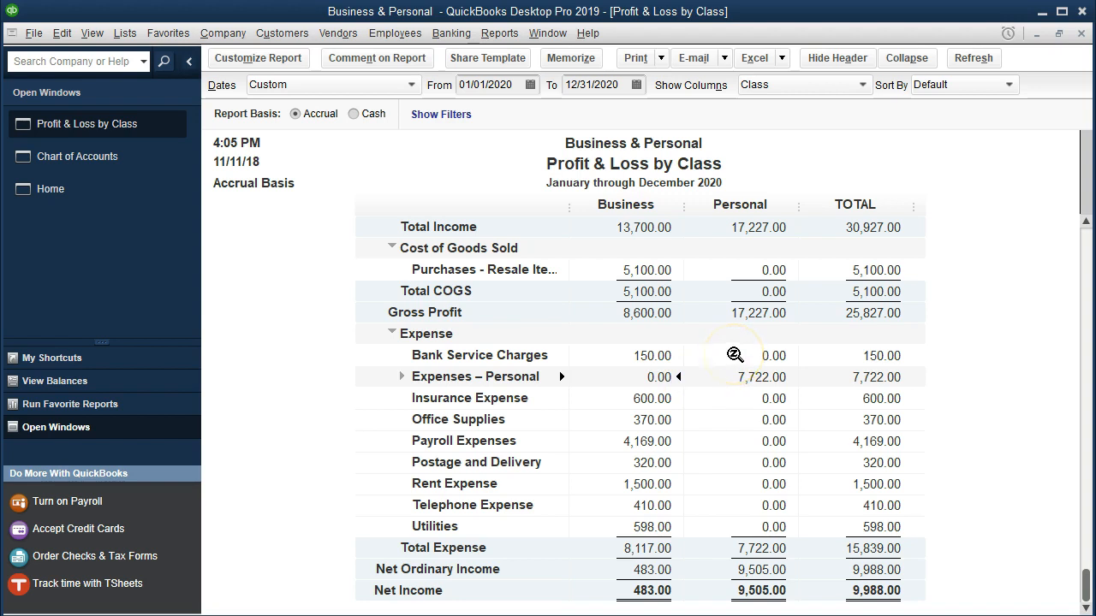
Review the income and expense sections by class, expanding and re-collapsing Expenses – Personal, and collapse Income - Personal
scroll(722, 448, "up", 3)
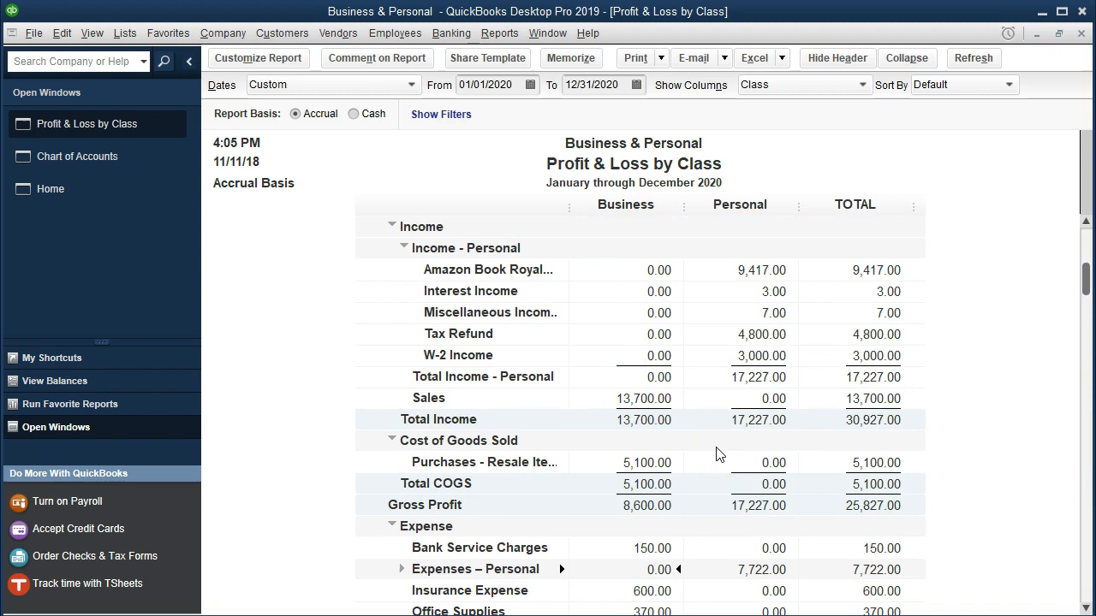
scroll(720, 450, "down", 5)
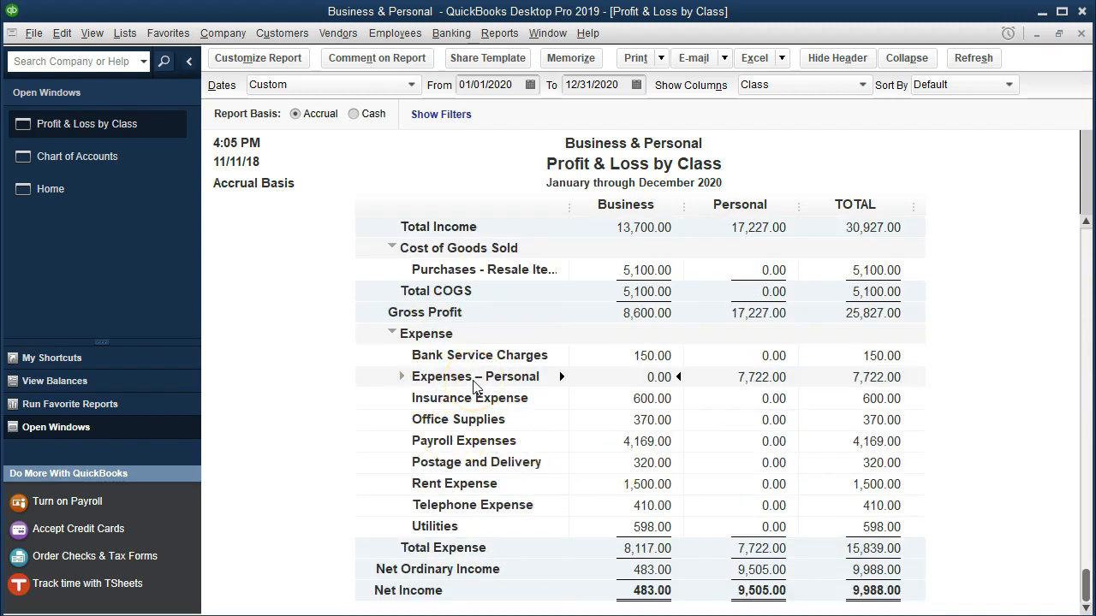
left_click(400, 378)
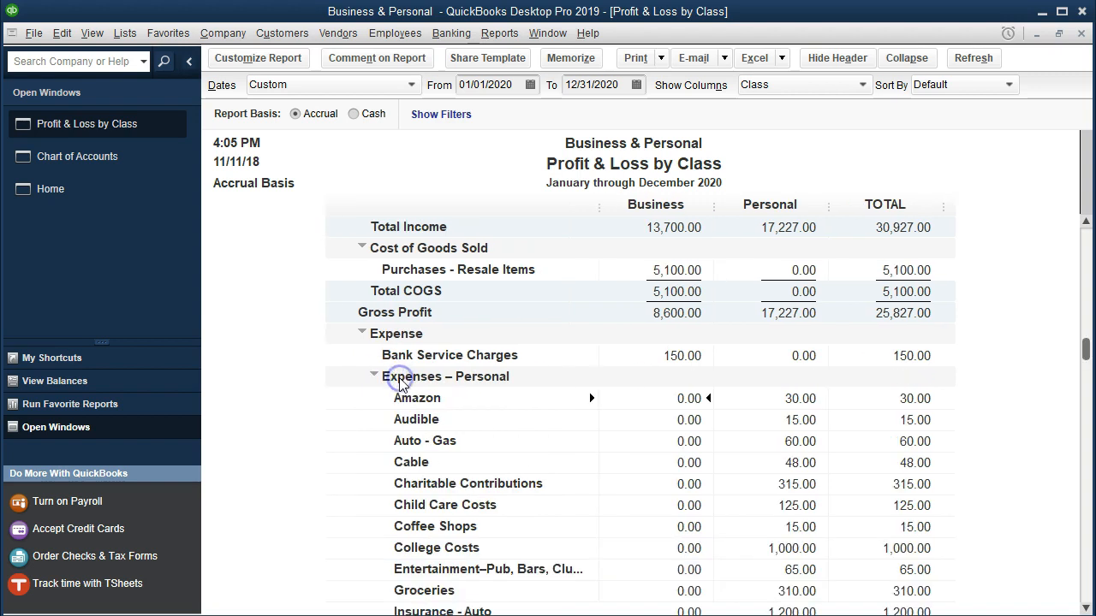
left_click(374, 378)
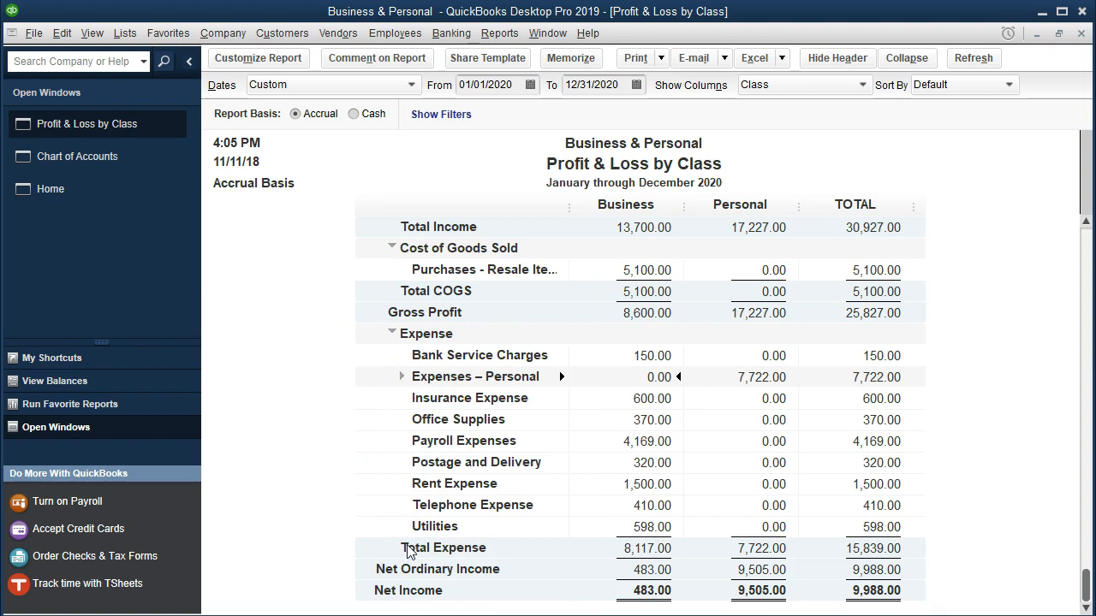
scroll(468, 406, "up", 3)
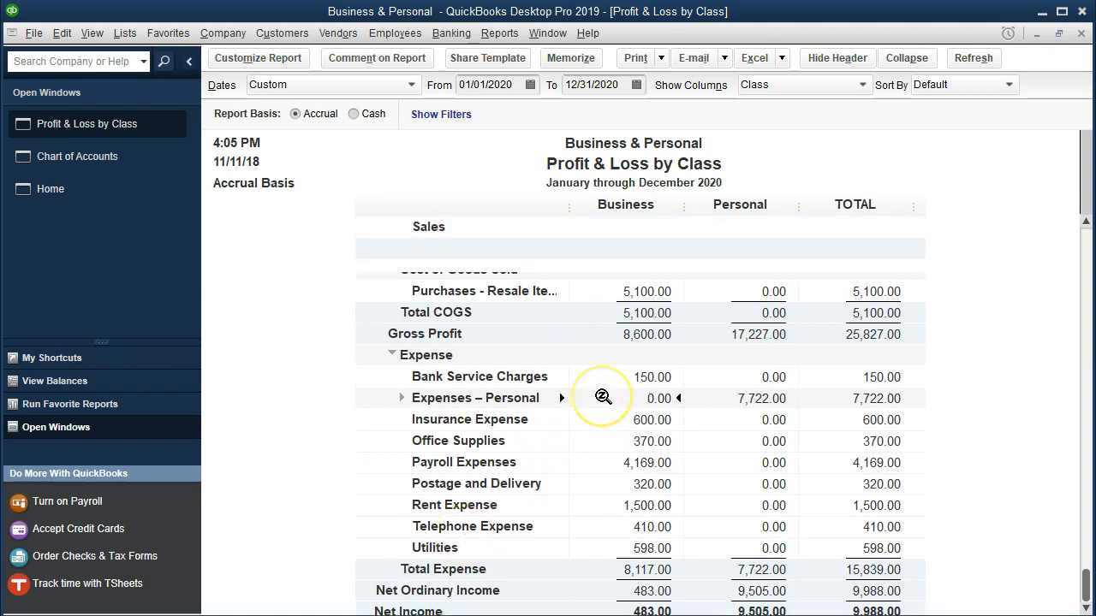
scroll(602, 397, "up", 1)
left_click(602, 430)
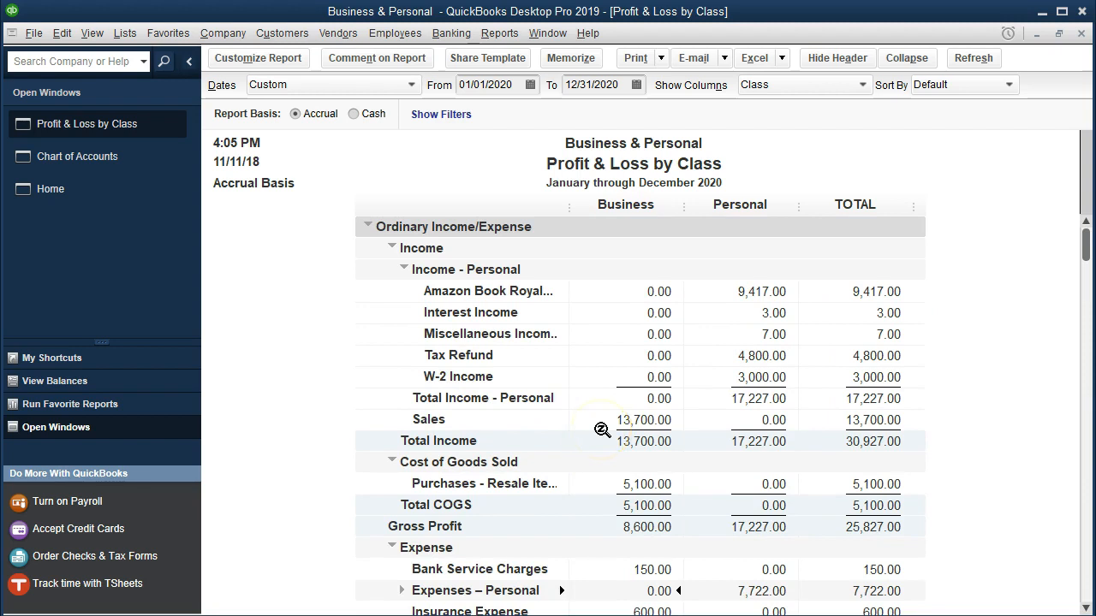
left_click(403, 268)
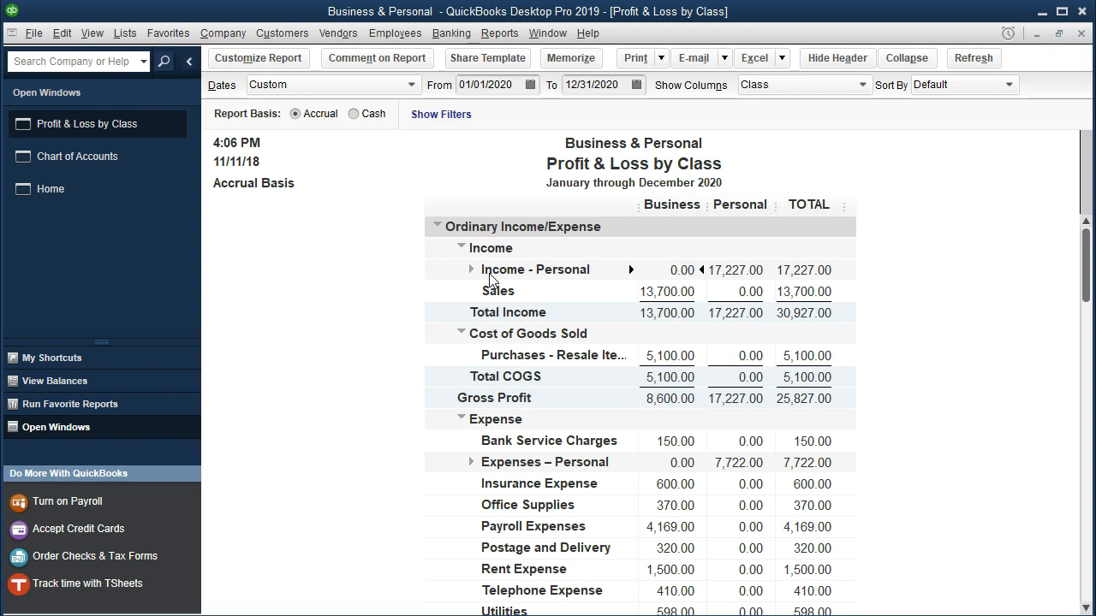
In the Chart of Accounts, rename the Expenses – Personal account to Z Expenses – Personal and save it
left_click(112, 164)
scroll(441, 368, "up", 1)
scroll(441, 369, "up", 5)
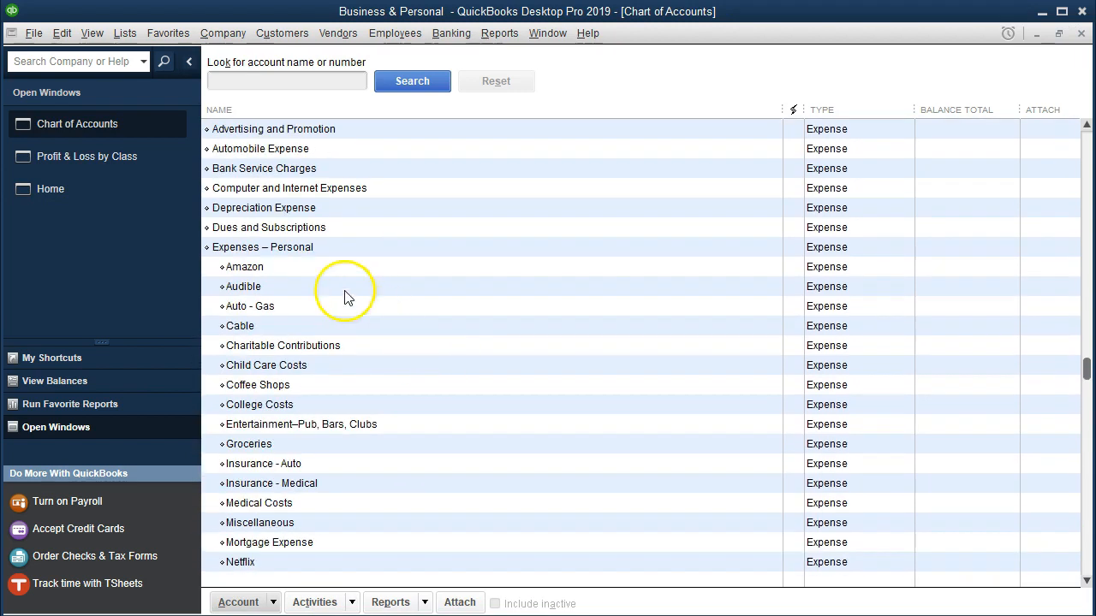
left_click(282, 253)
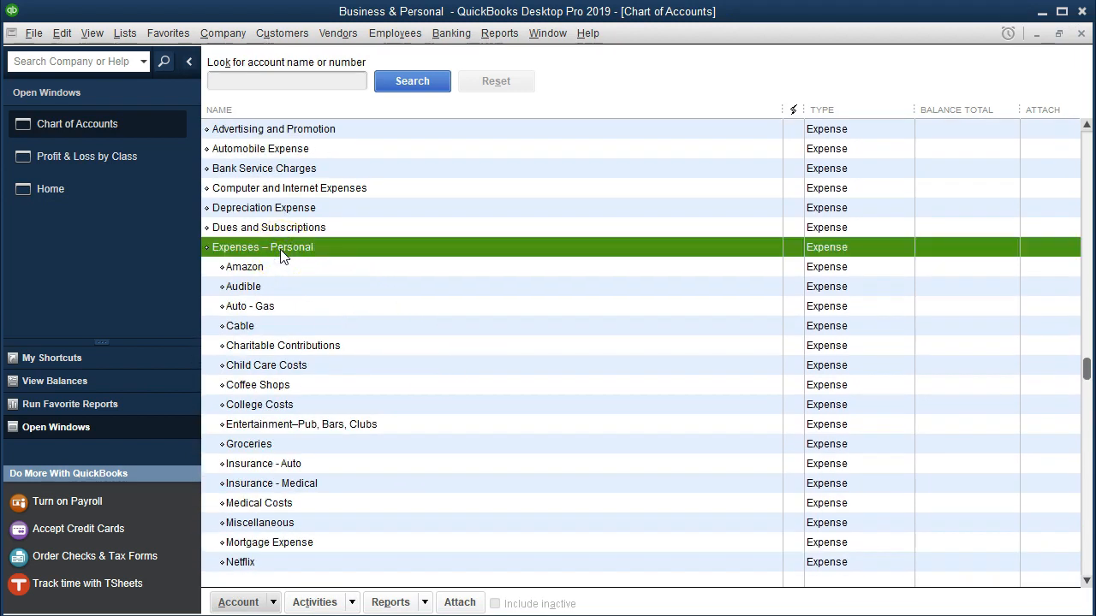
right_click(281, 252)
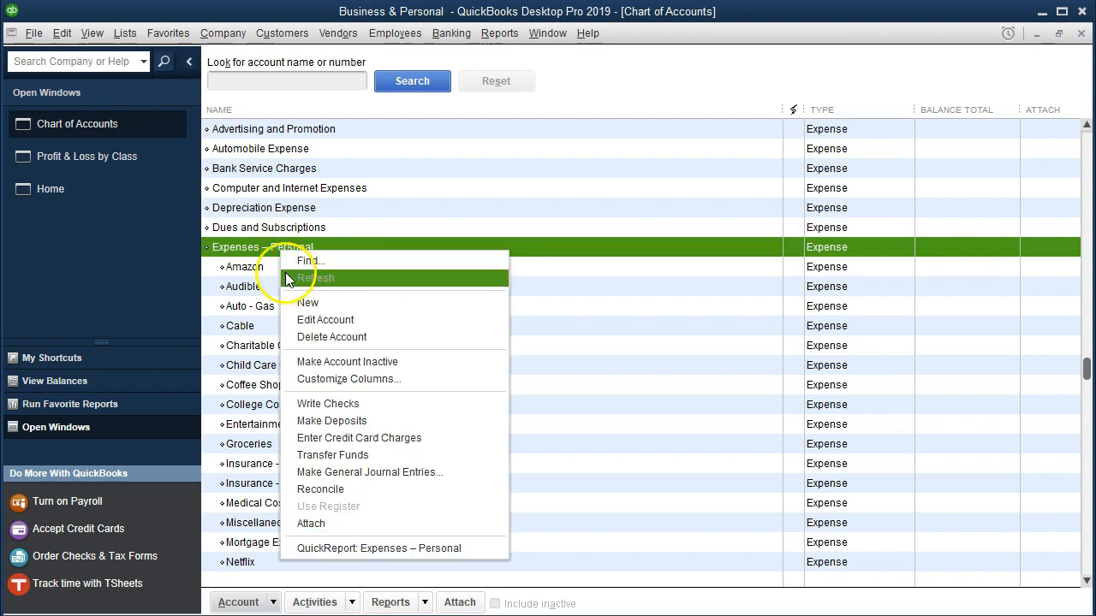
left_click(299, 321)
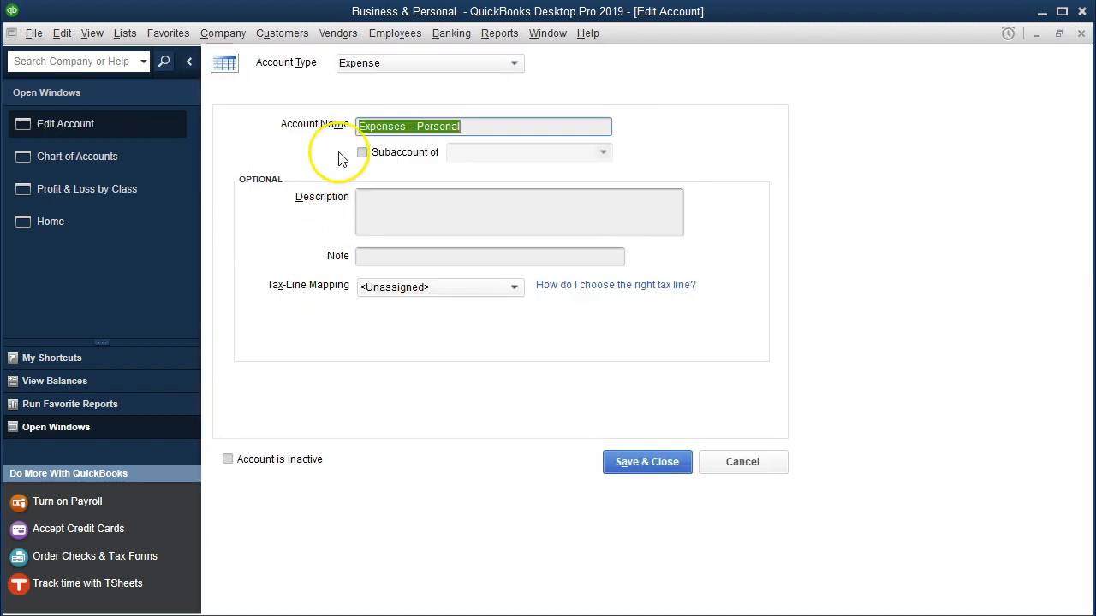
left_click(359, 128)
type("A")
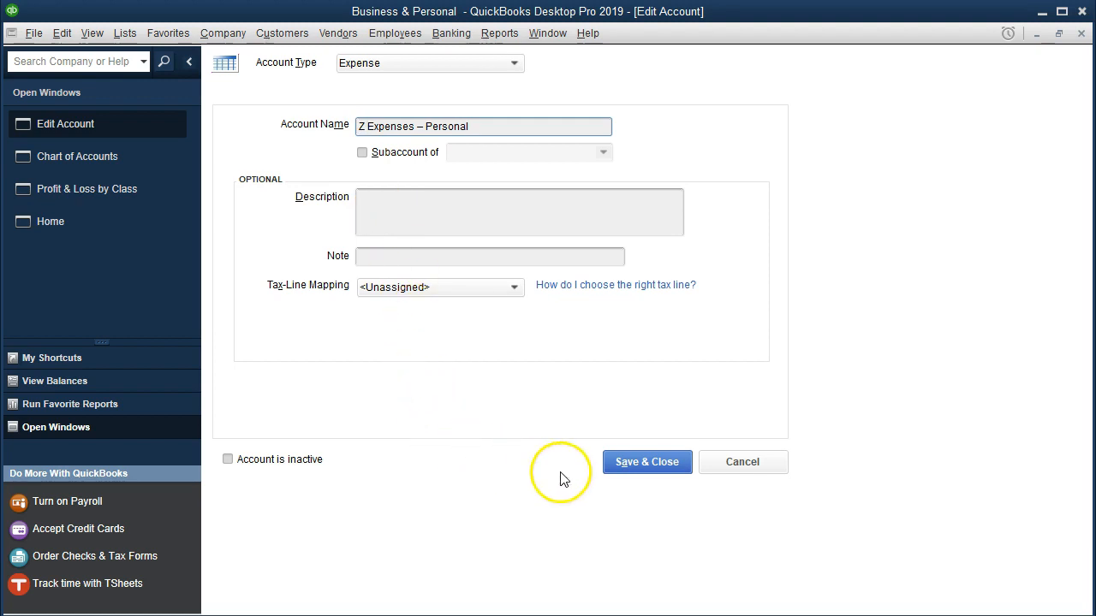
left_click(629, 466)
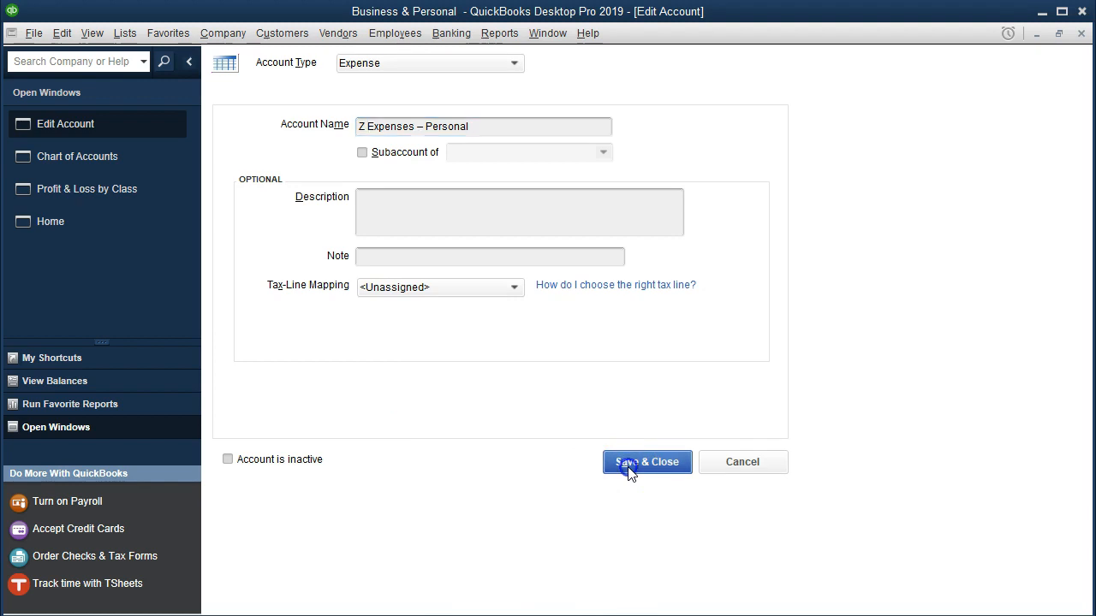
In the Chart of Accounts, rename the Income - Personal account to Z Income - Personal and save it
scroll(629, 474, "up", 7)
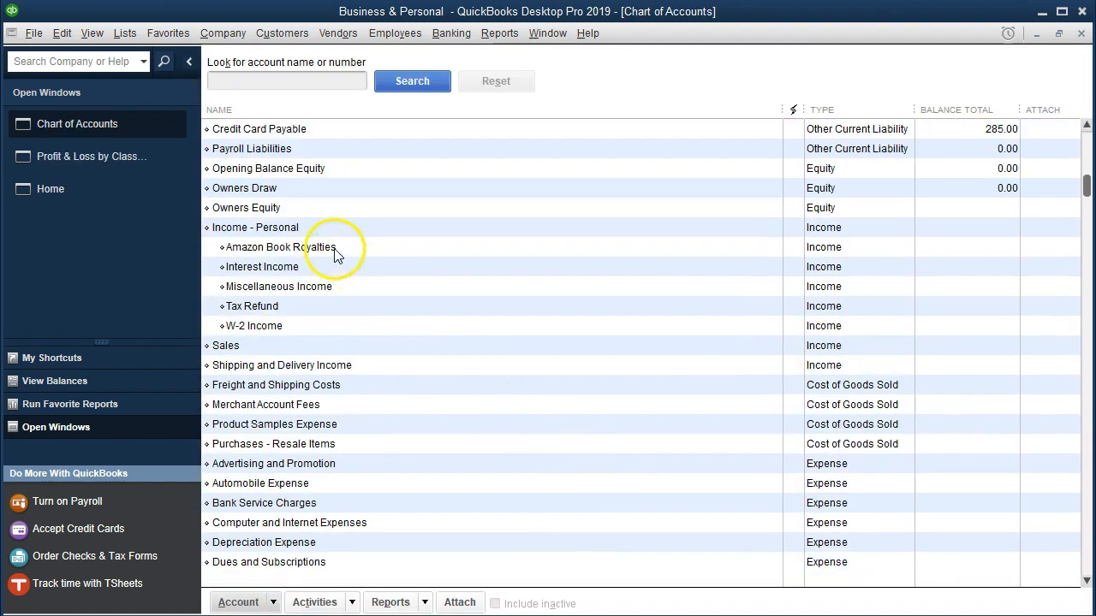
left_click(303, 227)
right_click(306, 229)
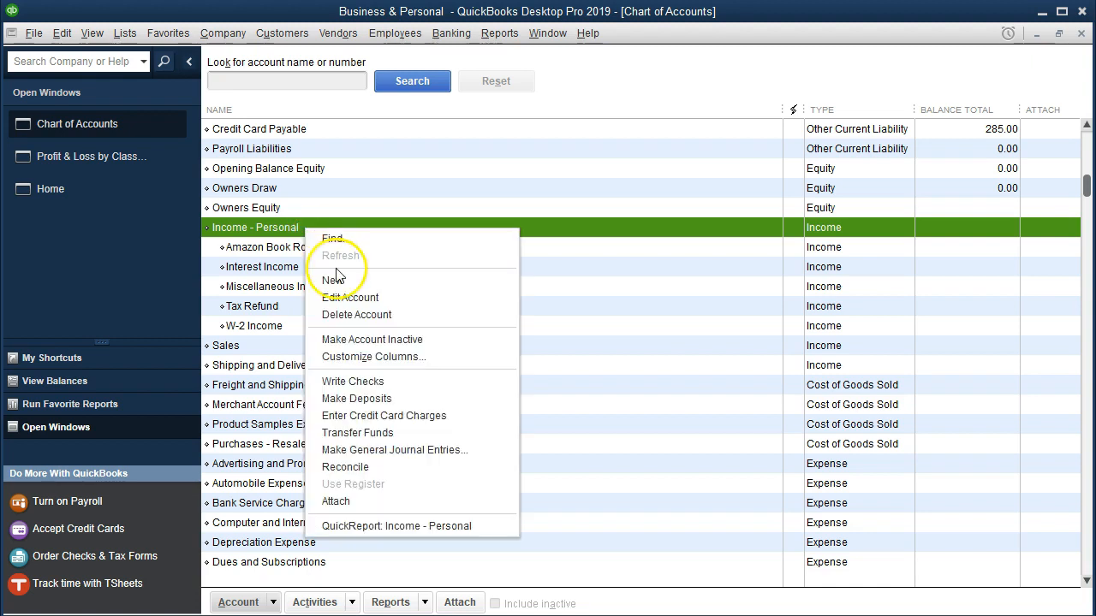
left_click(366, 298)
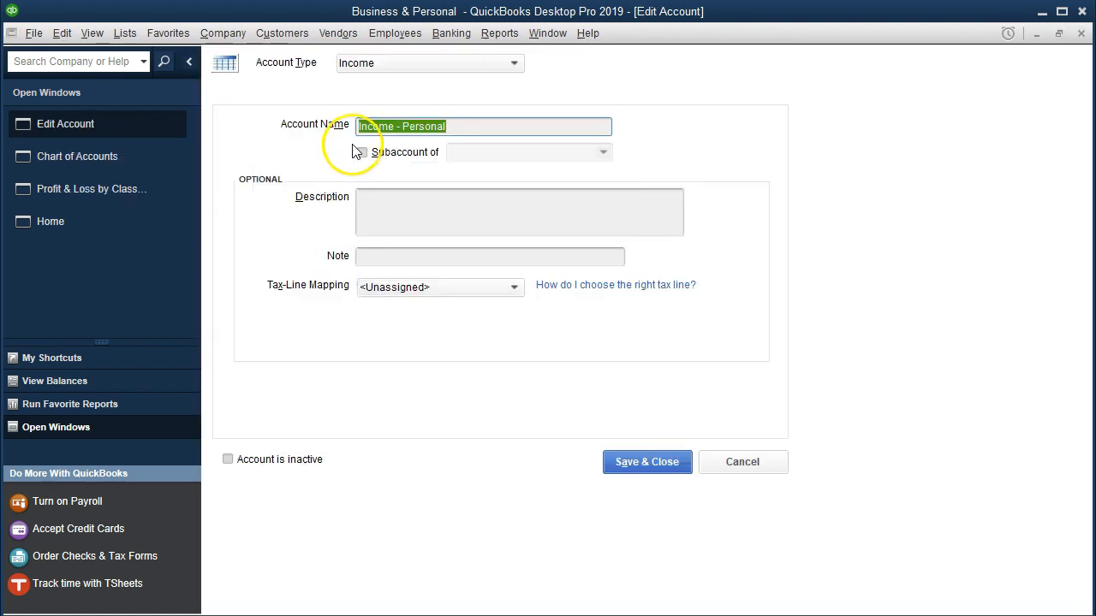
left_click(360, 128)
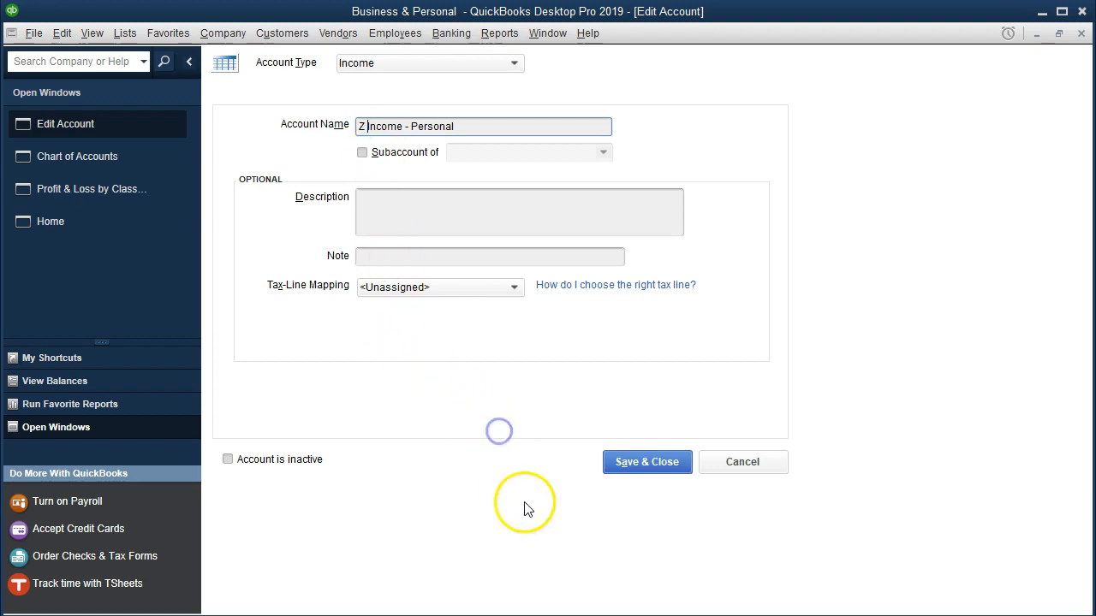
left_click(621, 470)
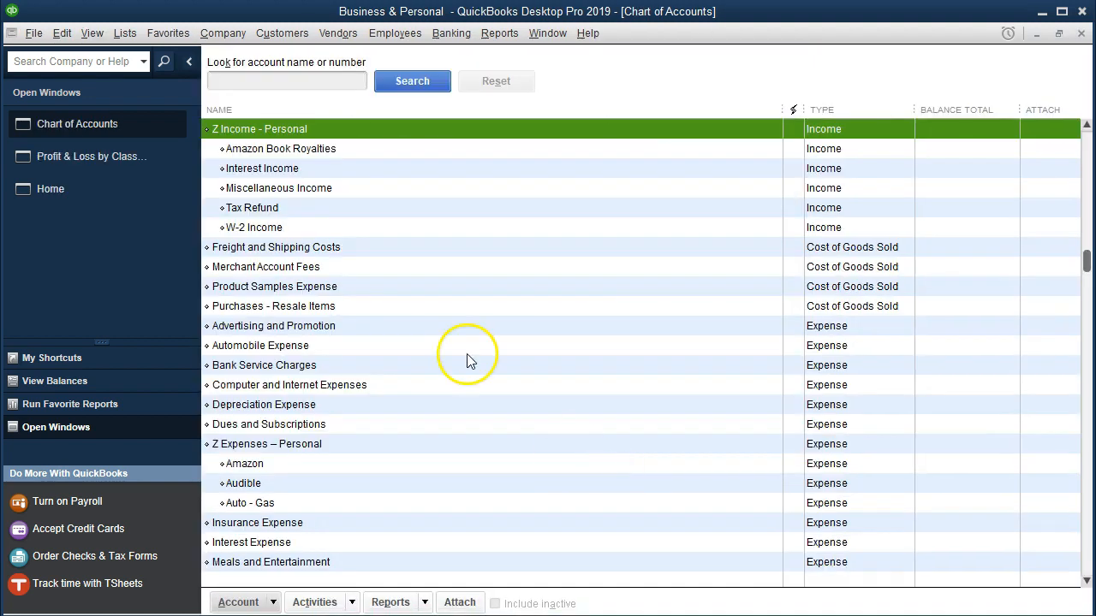
Return to the Profit & Loss by Class report, refresh it, and collapse and re-expand Z Income - Personal to check its placement
left_click(135, 164)
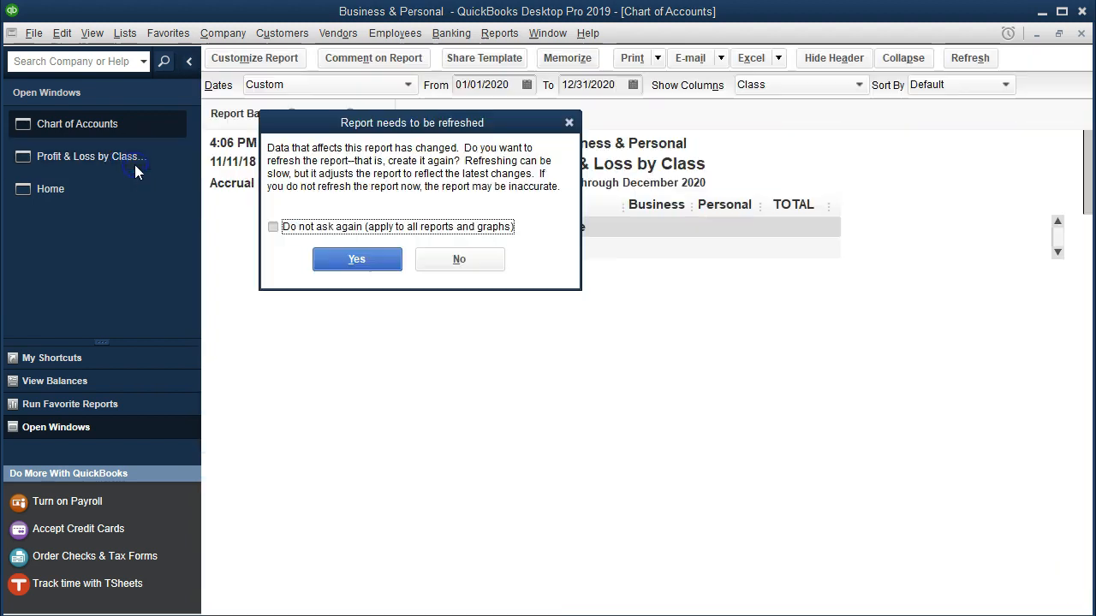
left_click(374, 255)
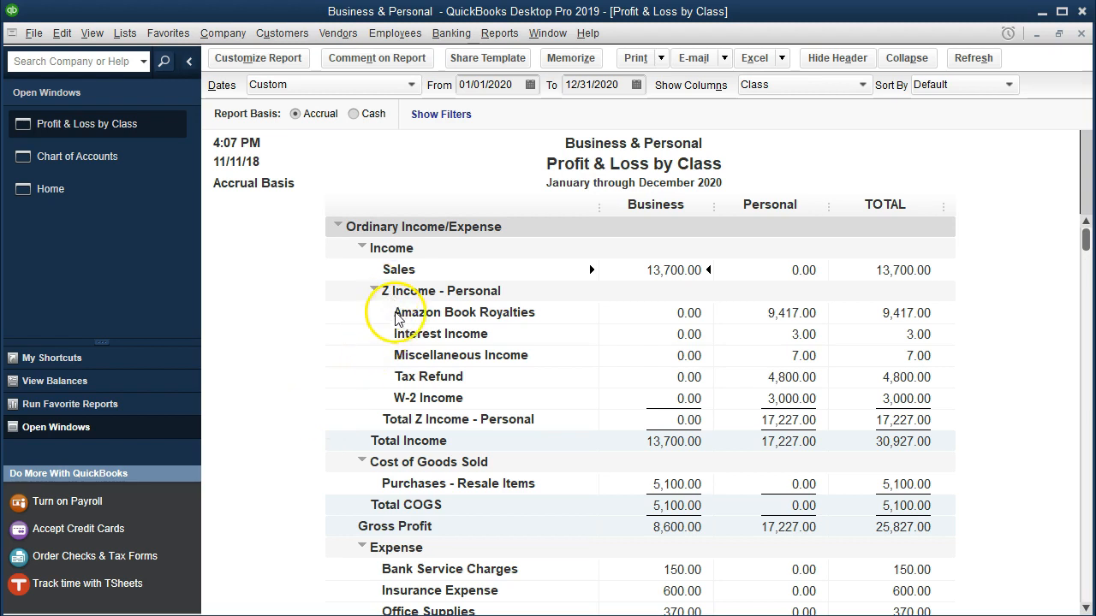
left_click(375, 291)
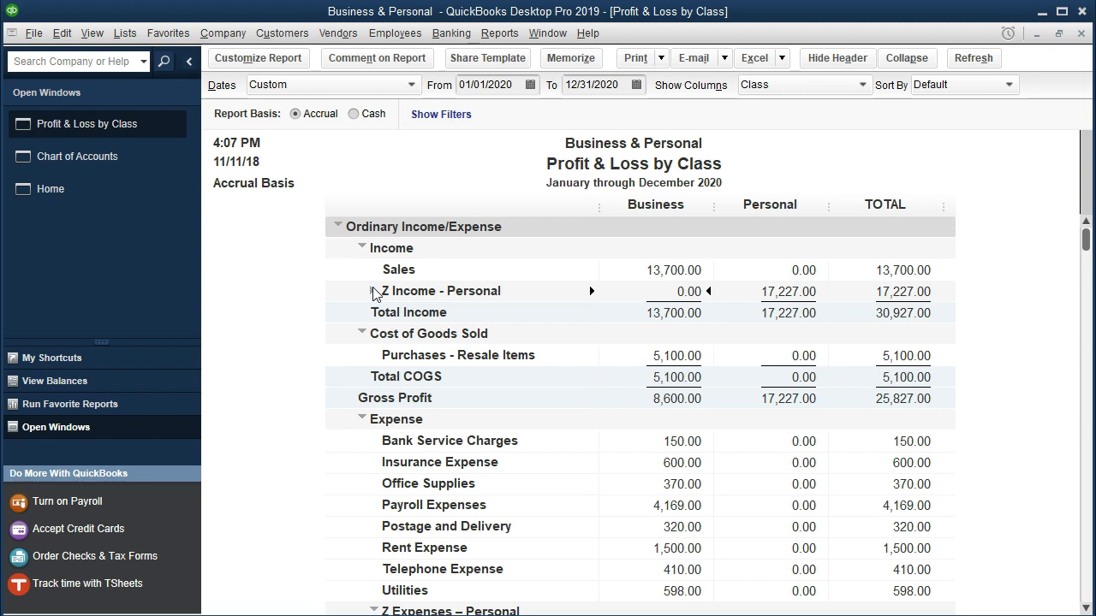
left_click(374, 292)
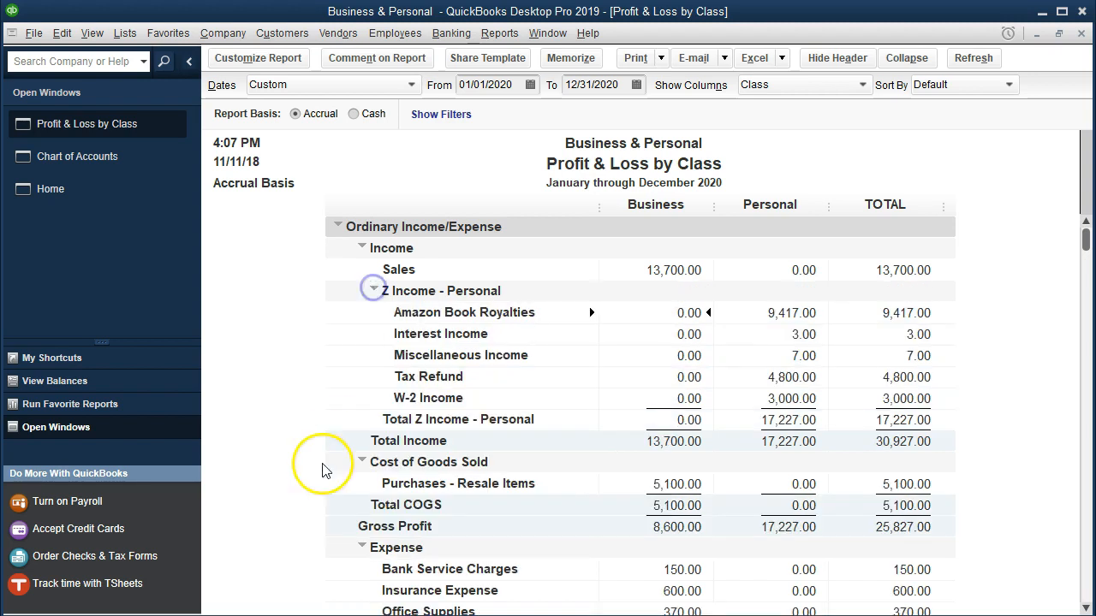
Review the expense section by class, and collapse both Z Expenses – Personal and Z Income - Personal
scroll(312, 488, "down", 3)
scroll(345, 441, "down", 4)
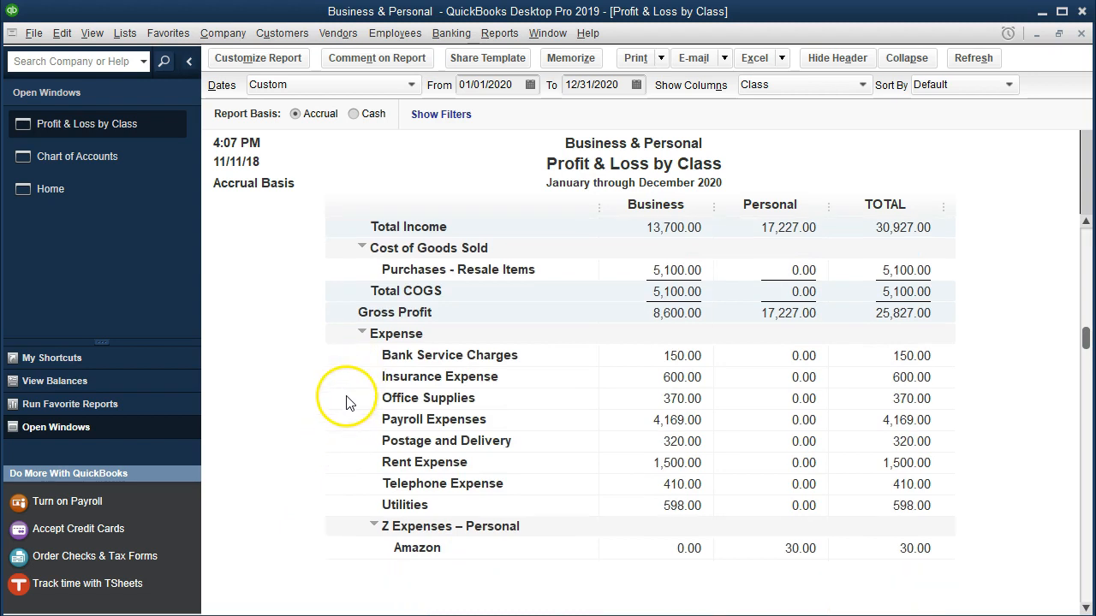
scroll(346, 444, "down", 4)
scroll(347, 443, "up", 6)
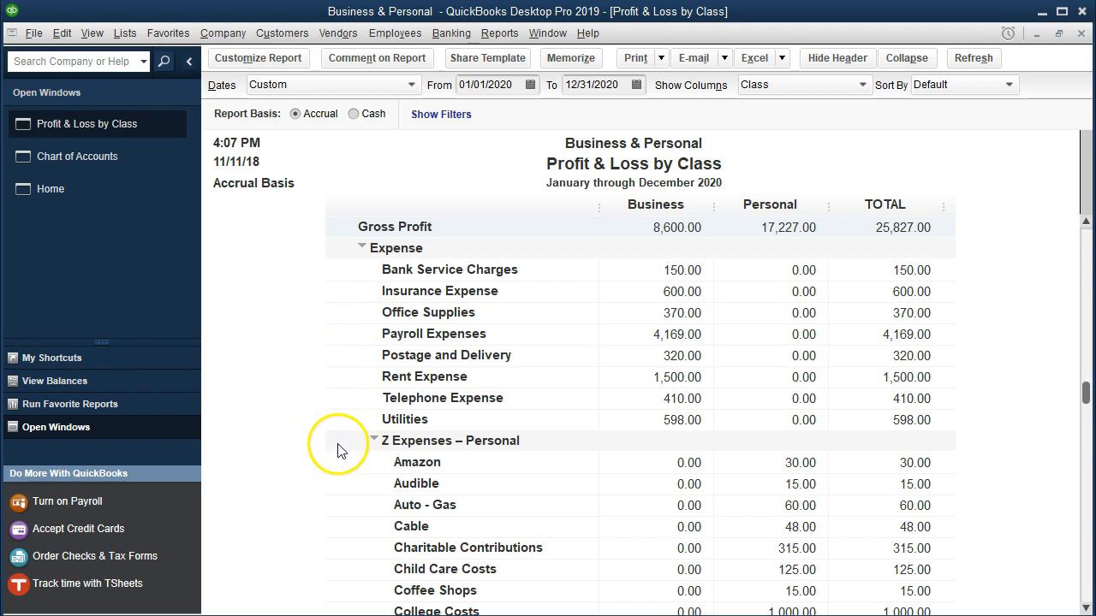
left_click(372, 441)
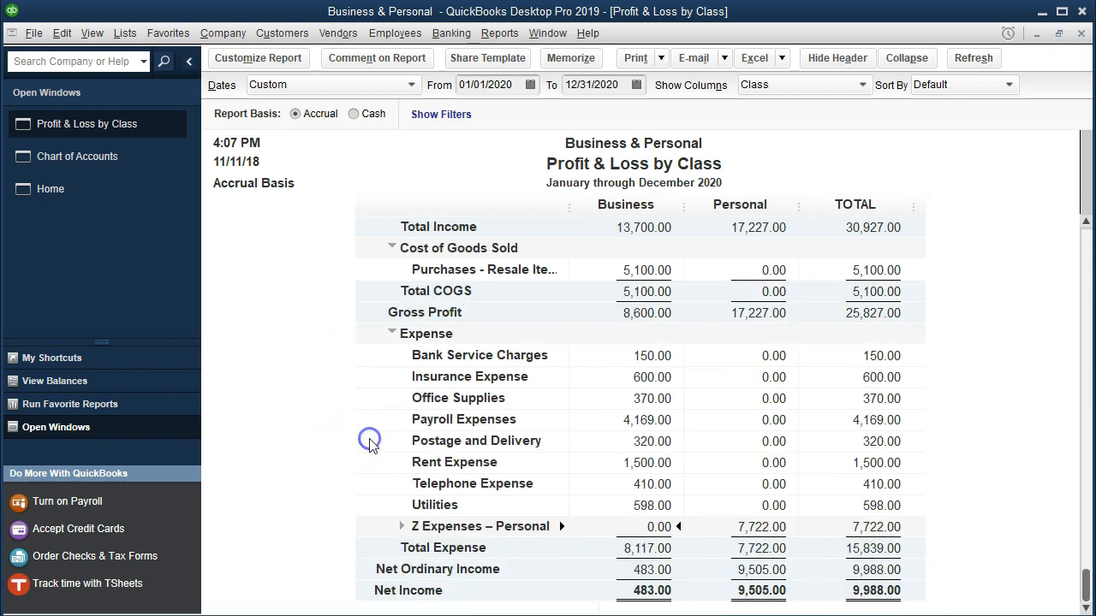
scroll(317, 477, "up", 2)
scroll(315, 476, "up", 2)
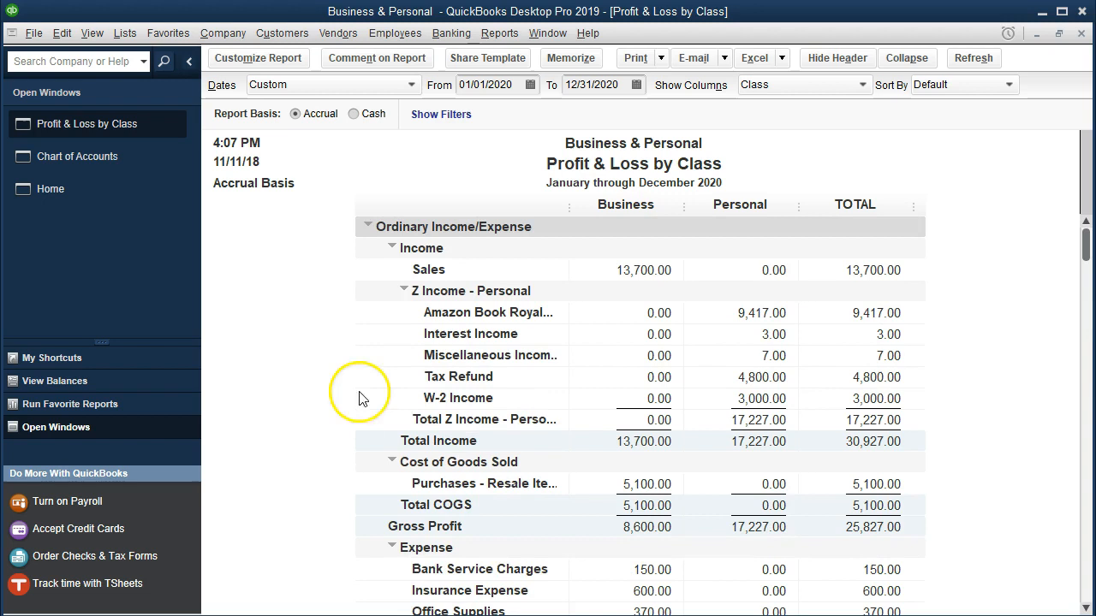
left_click(404, 290)
scroll(317, 527, "down", 1)
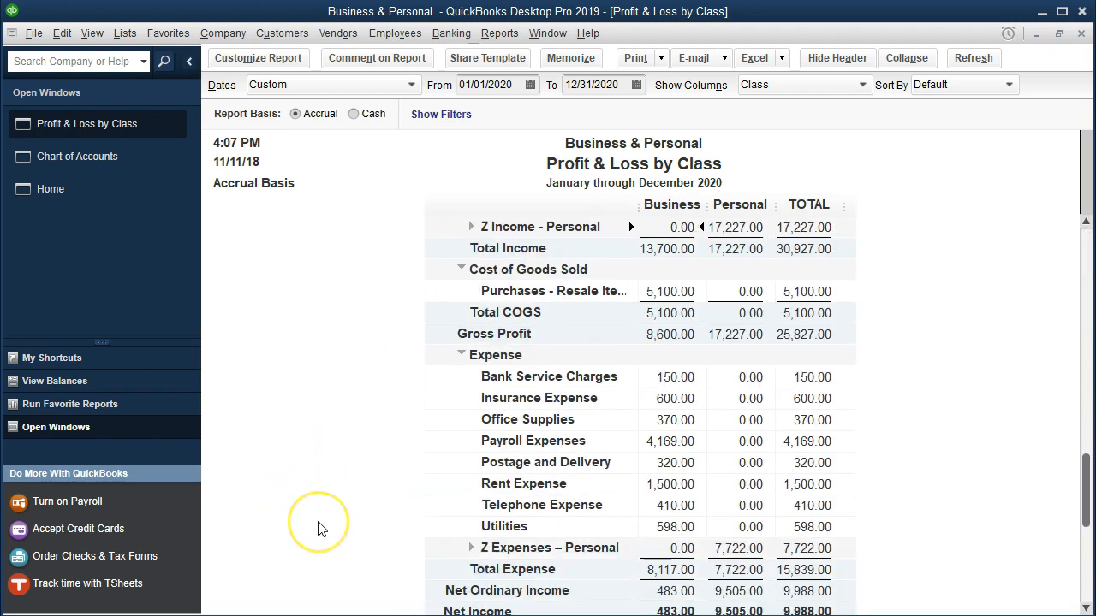
Re-expand Z Income - Personal and Z Expenses – Personal, and collapse the entire Income and Expense sections to compare the classes
scroll(318, 528, "up", 1)
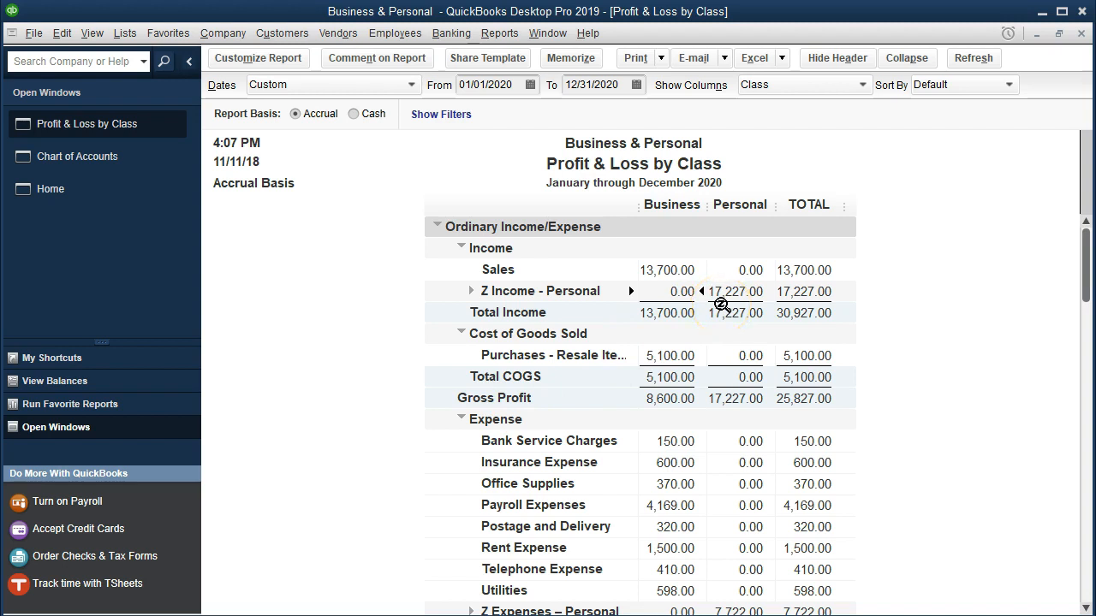
left_click(471, 291)
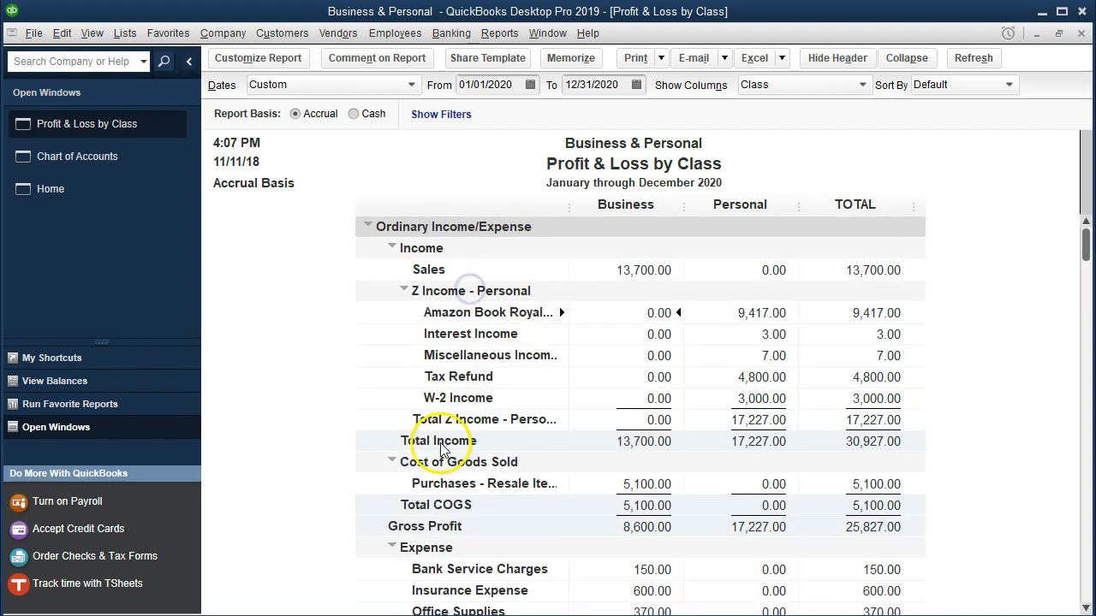
scroll(392, 489, "down", 4)
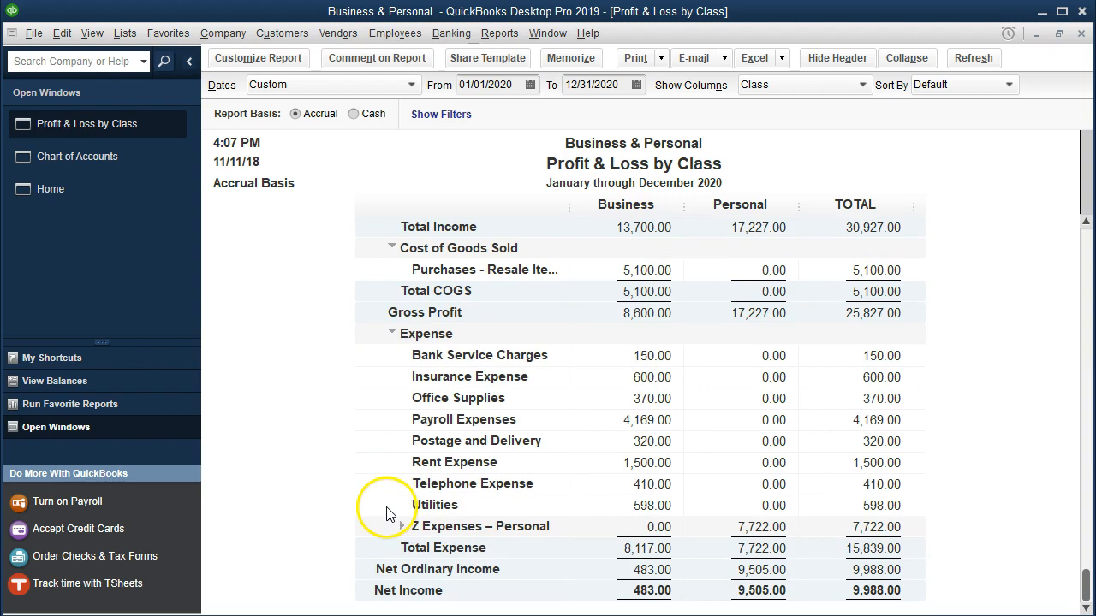
left_click(402, 528)
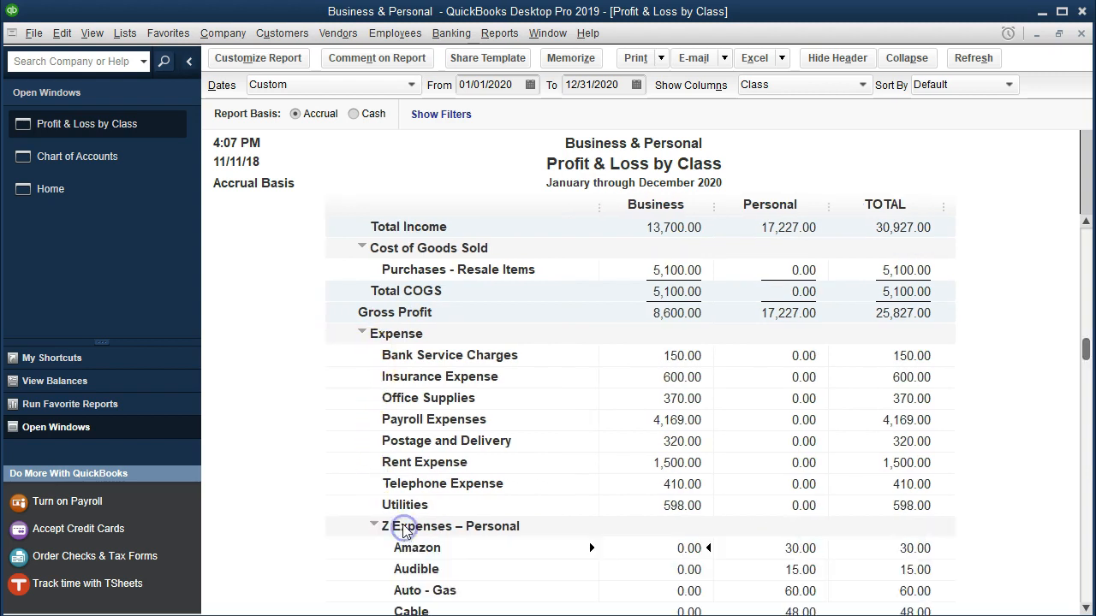
scroll(403, 445, "up", 4)
left_click(360, 247)
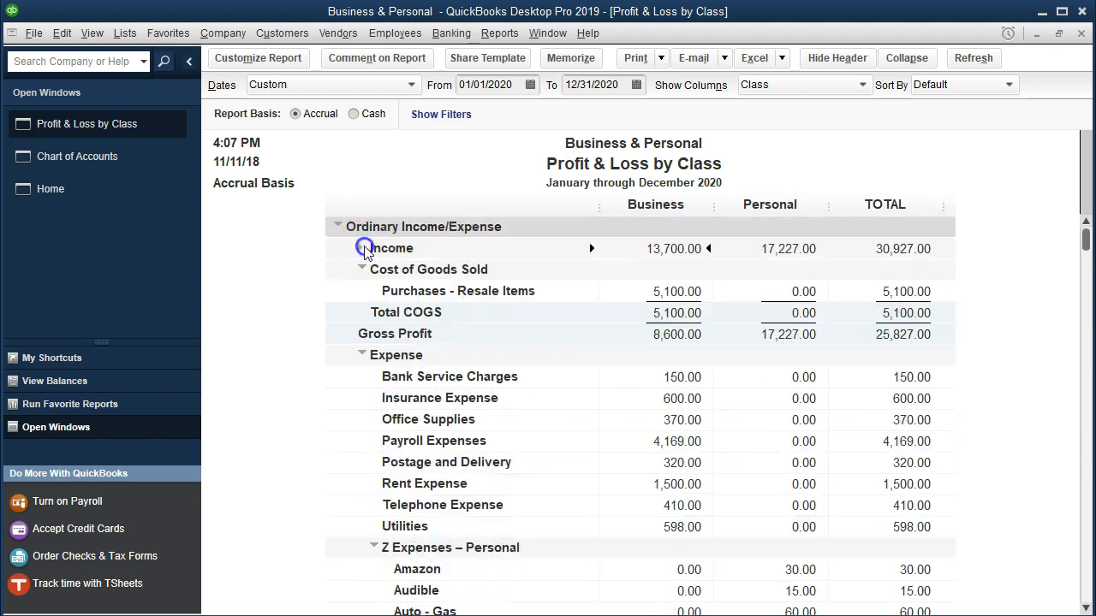
left_click(361, 356)
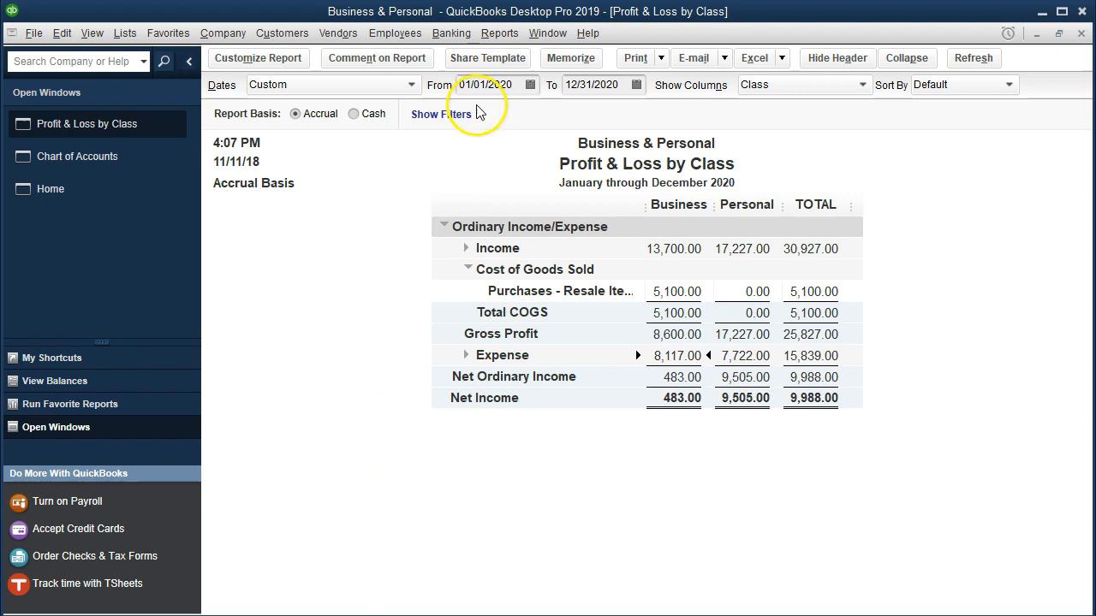
Open the standard Profit & Loss report and set its date range from 01/01/2020 to 12/31/2020
left_click(495, 35)
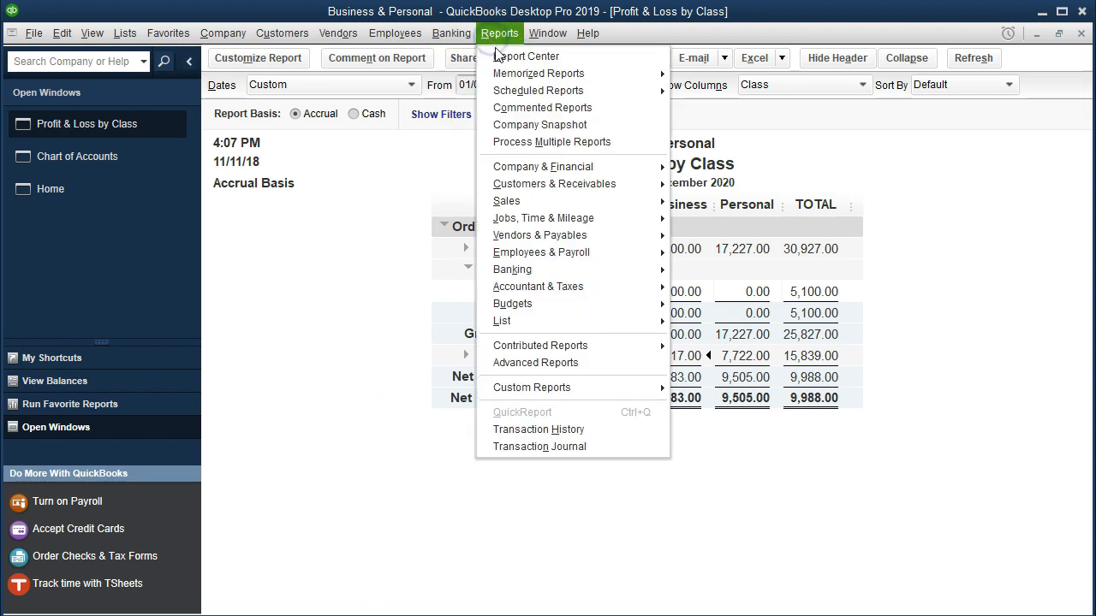
mouse_move(582, 168)
left_click(685, 166)
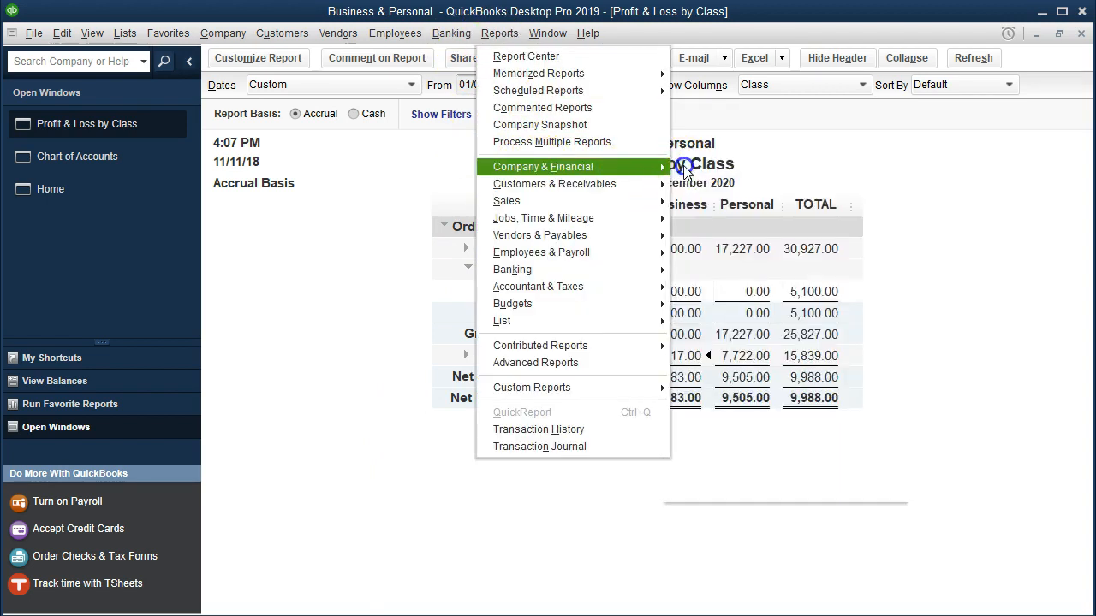
type("0")
type("1/01/2020")
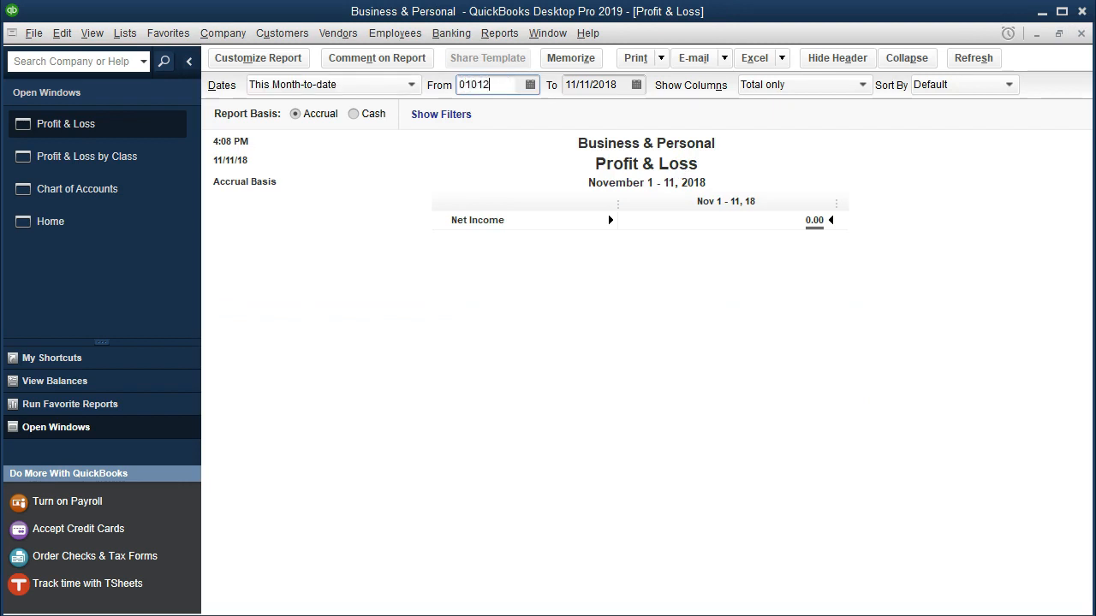
key("Tab")
type("12/31/2020")
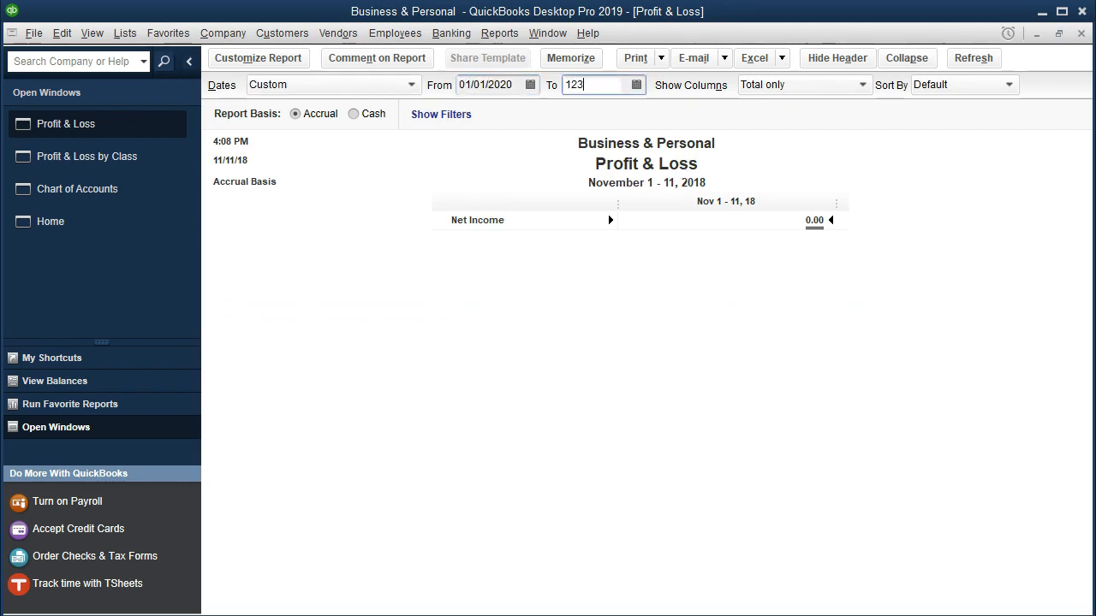
key("Tab")
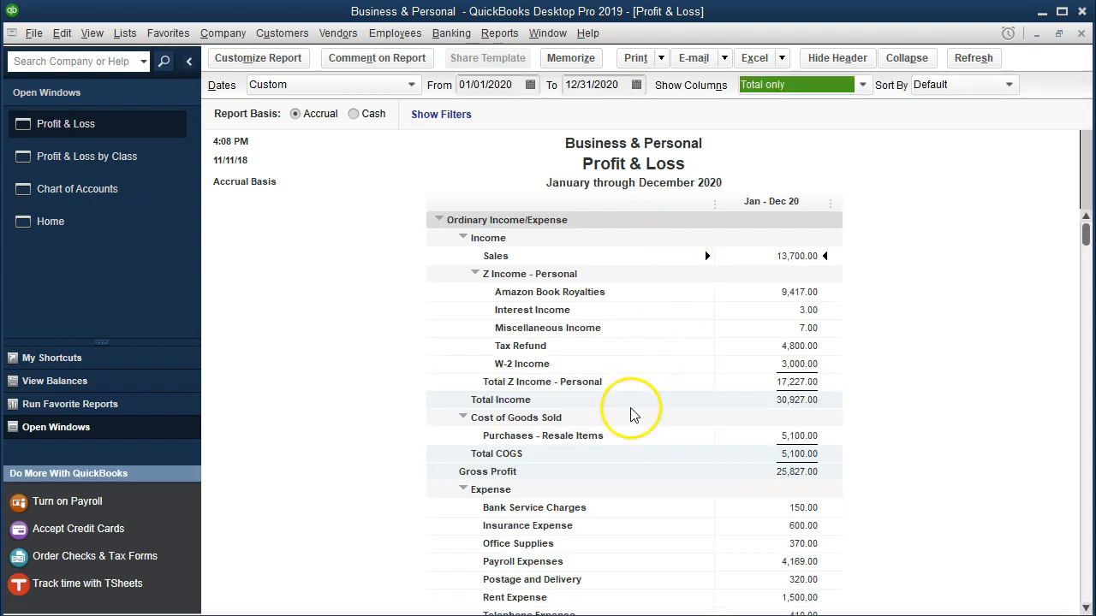
Collapse Z Income - Personal and Z Expenses – Personal in the Profit & Loss report, re-expanding each briefly to check its subaccounts
left_click(475, 273)
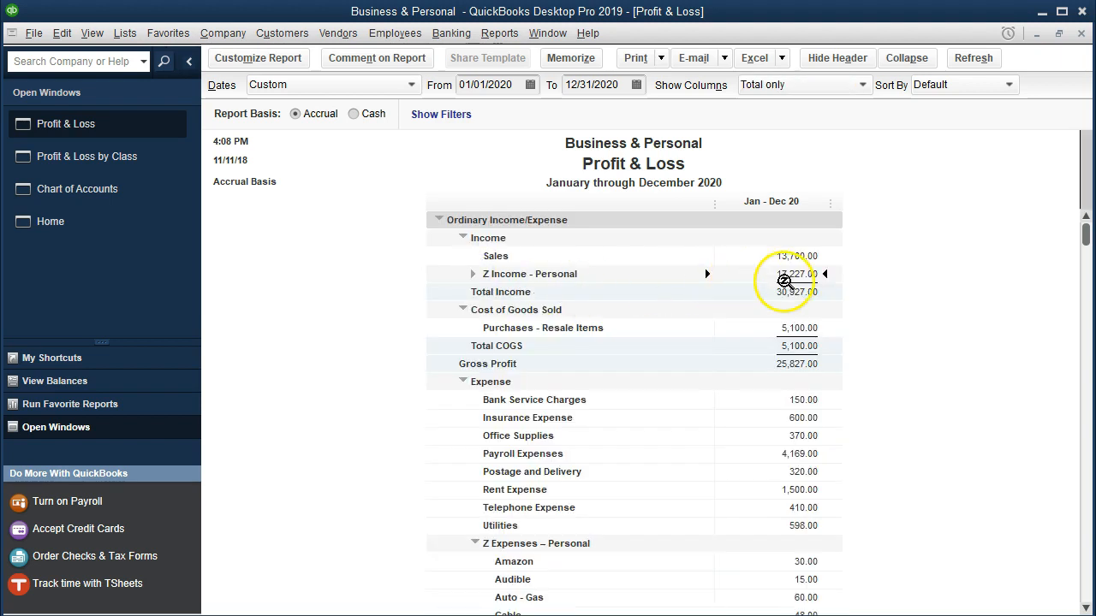
left_click(473, 274)
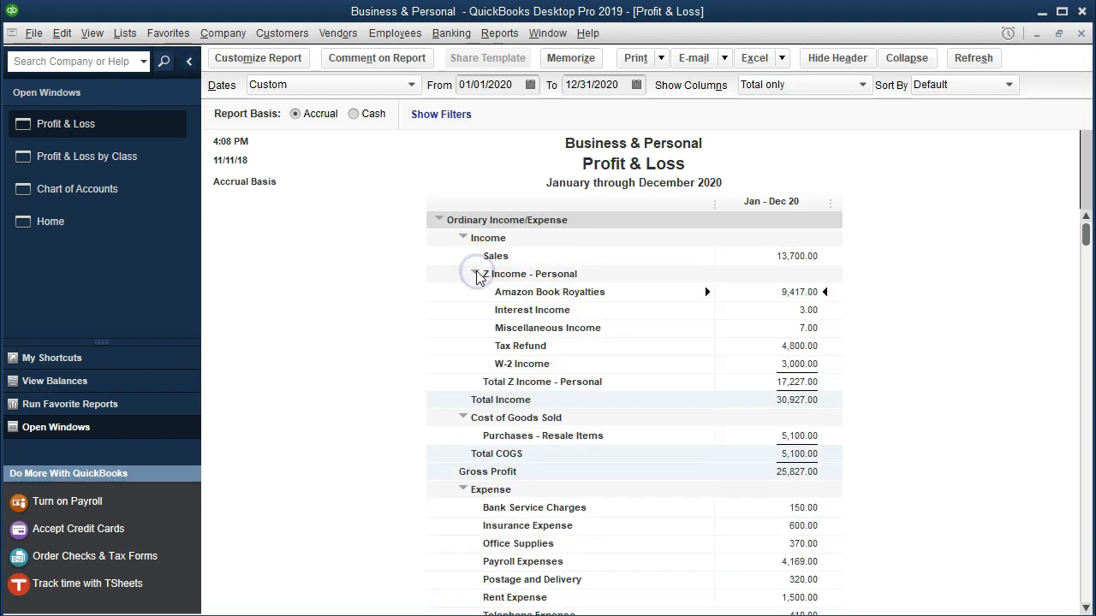
left_click(476, 275)
scroll(428, 360, "down", 2)
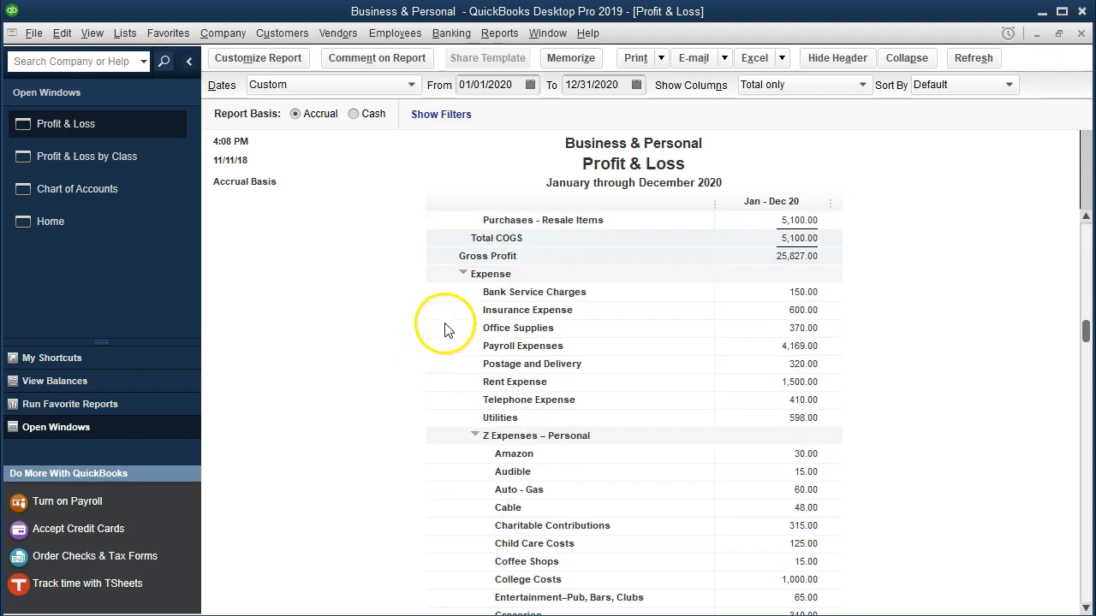
scroll(443, 393, "down", 1)
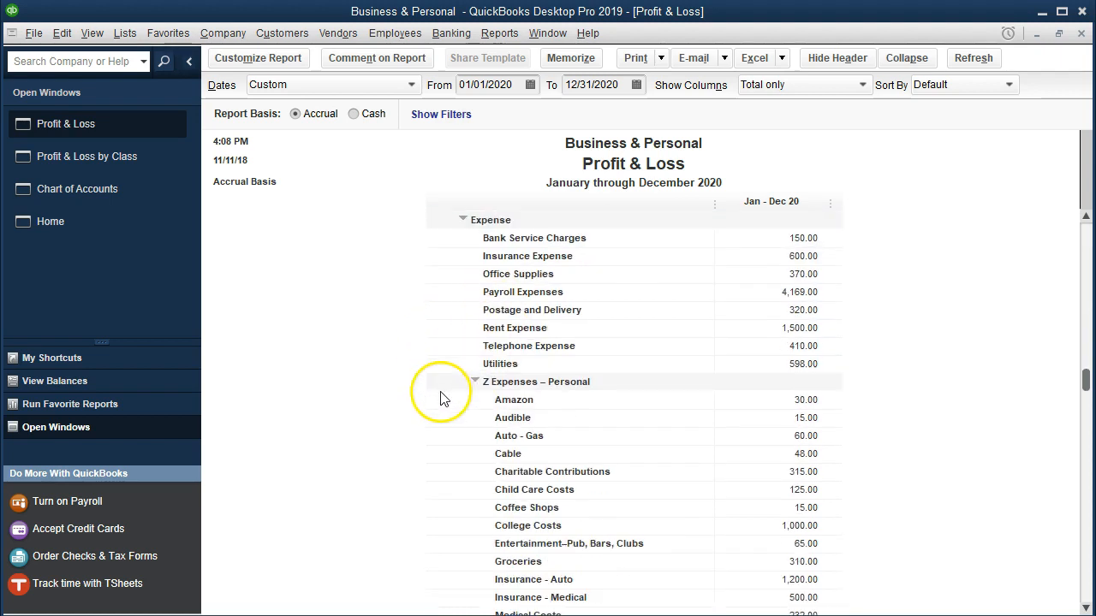
scroll(442, 395, "down", 1)
left_click(476, 326)
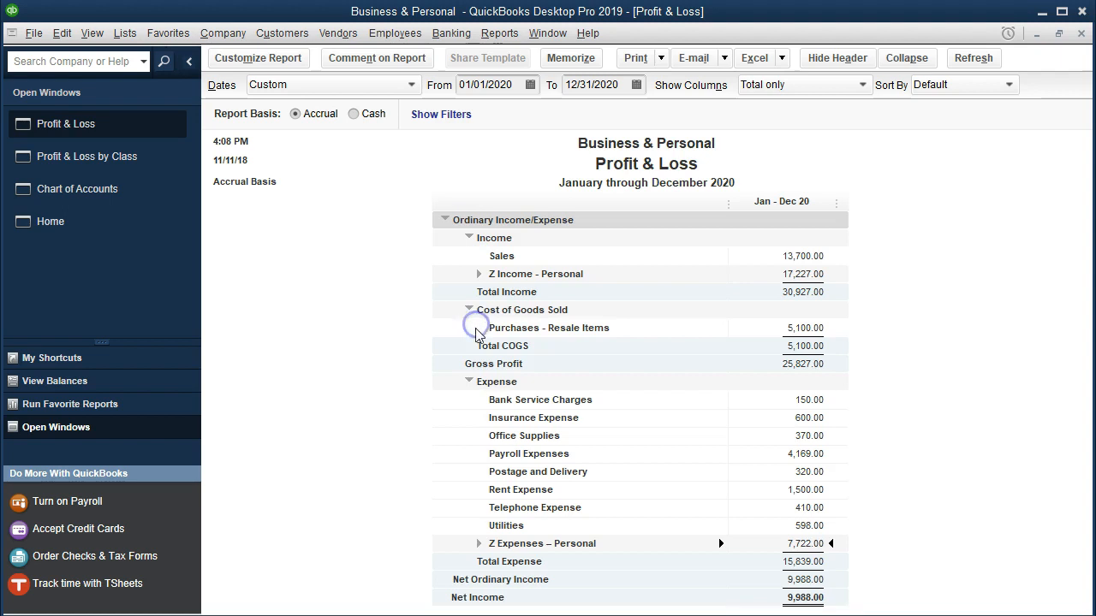
left_click(479, 543)
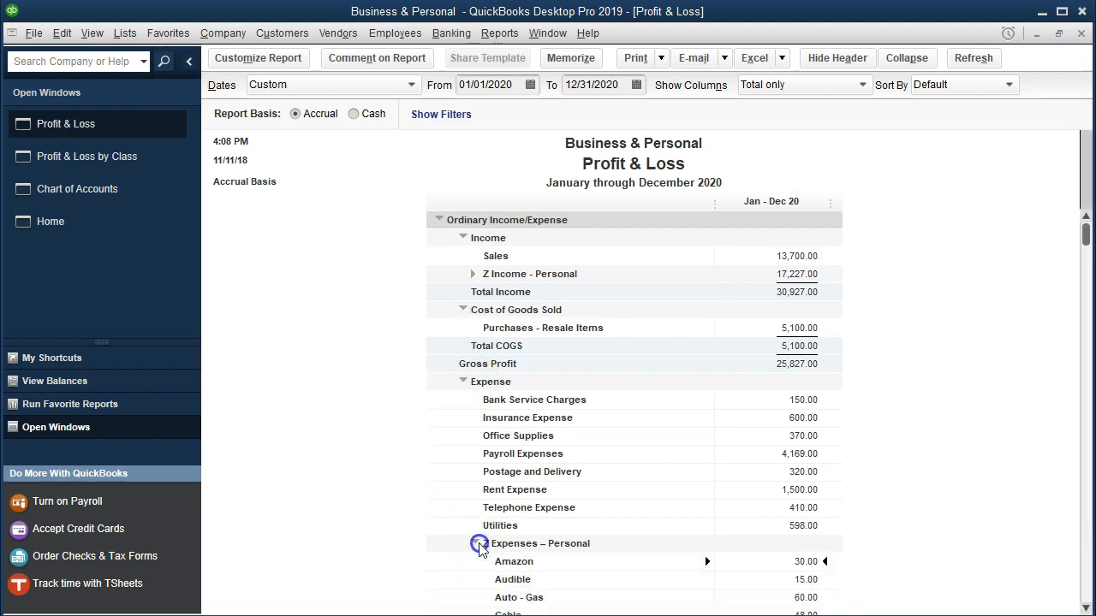
scroll(477, 545, "down", 3)
left_click(473, 379)
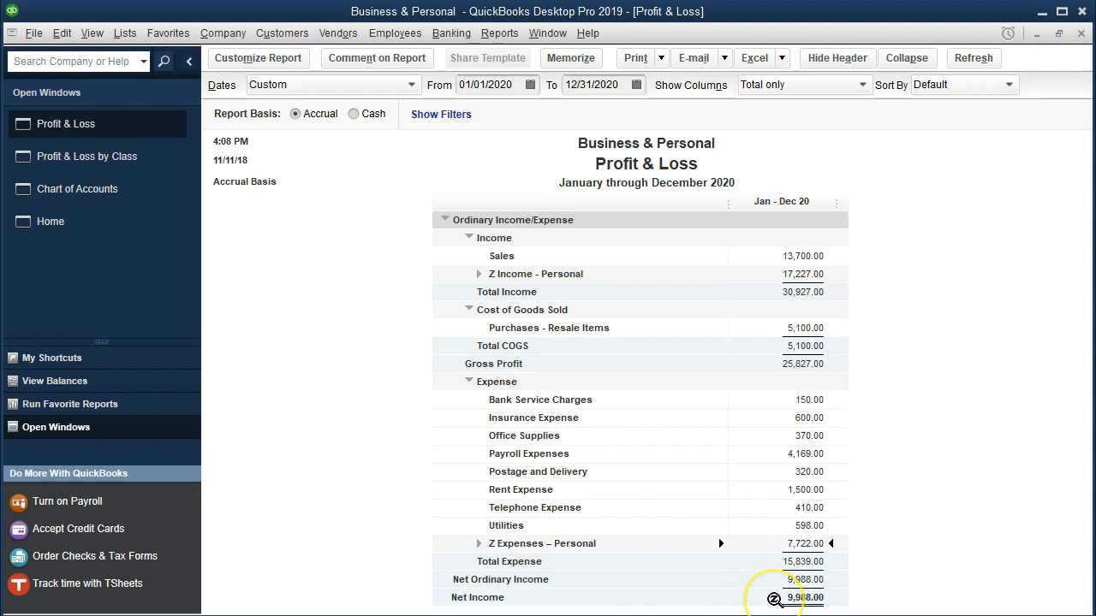
Filter the Profit & Loss report by class to show only Business
left_click(273, 60)
left_click(459, 90)
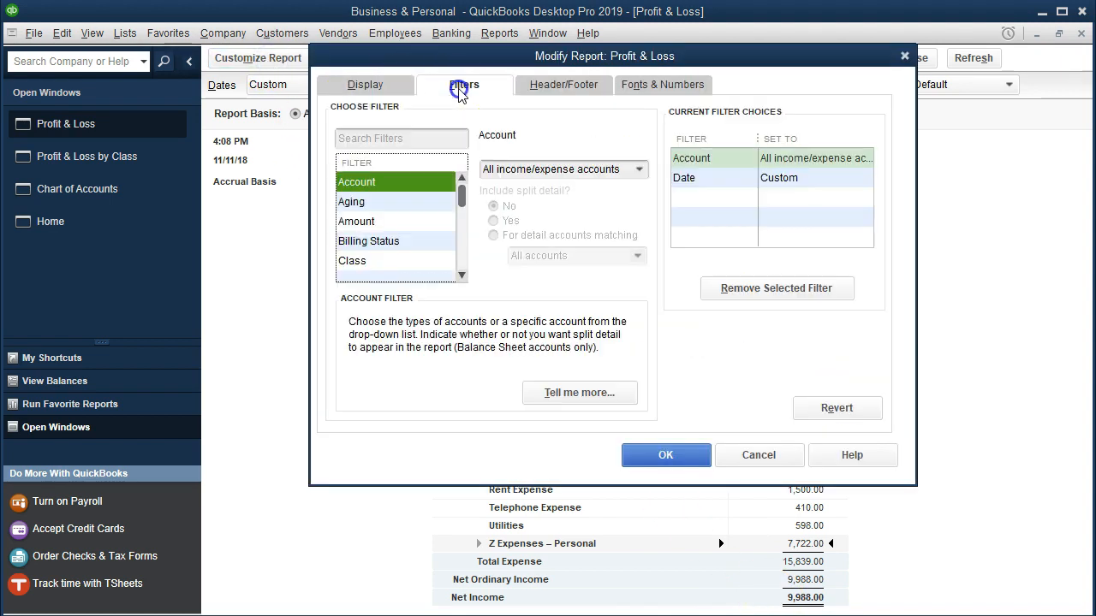
left_click(377, 261)
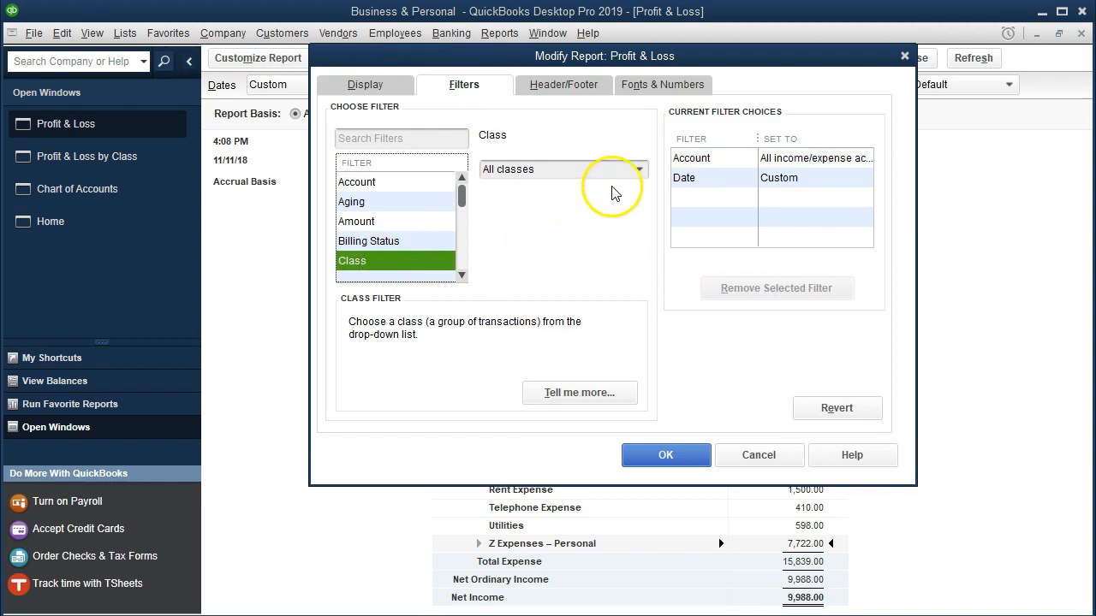
left_click(636, 172)
left_click(524, 251)
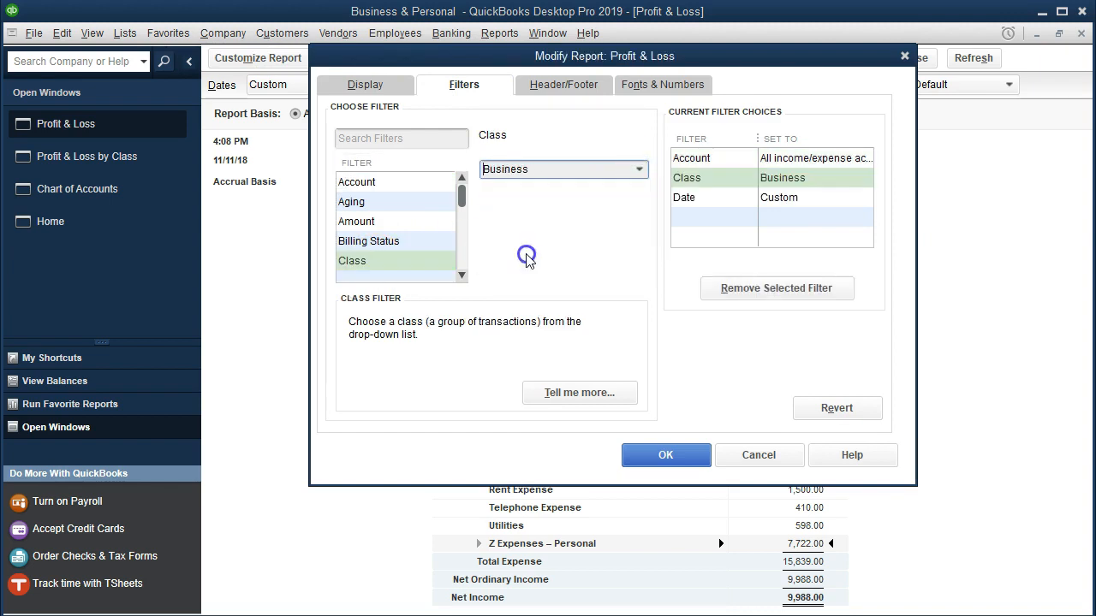
left_click(661, 458)
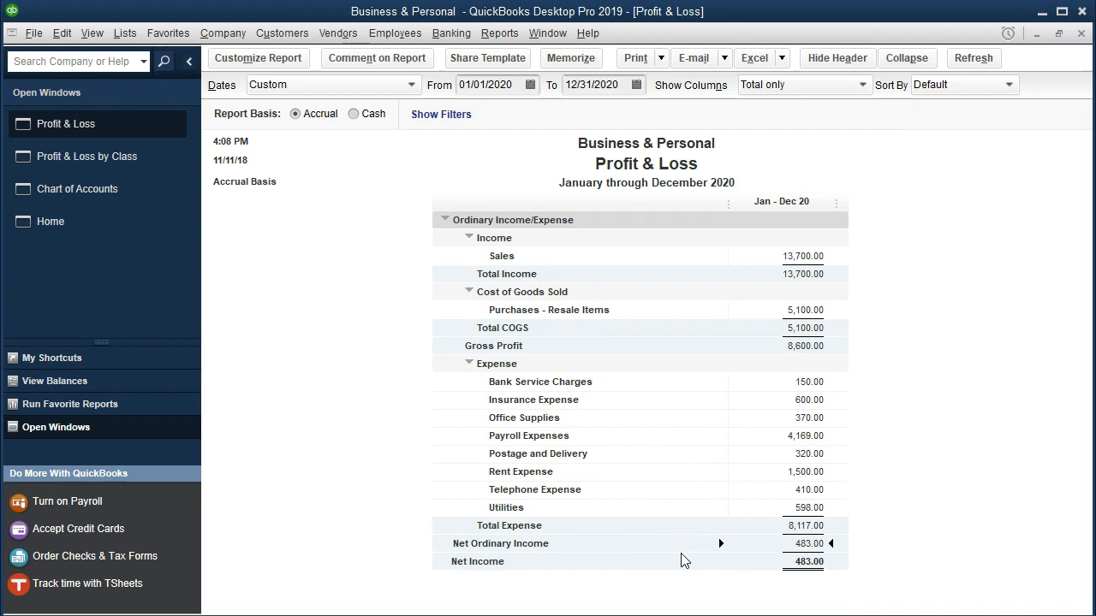
Change the Profit & Loss report's class filter to Personal
left_click(291, 58)
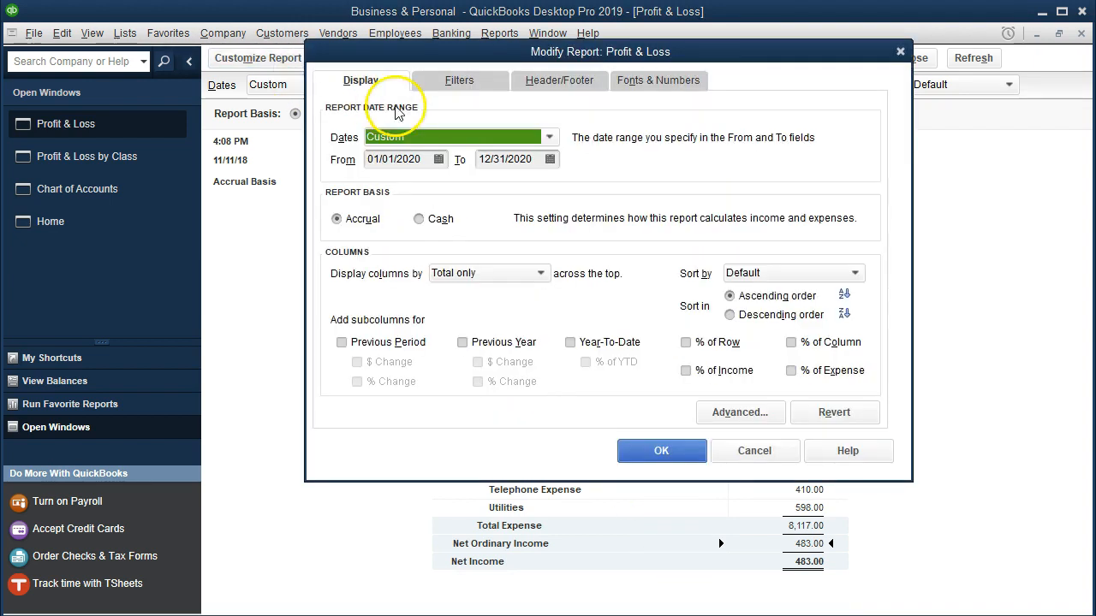
left_click(459, 80)
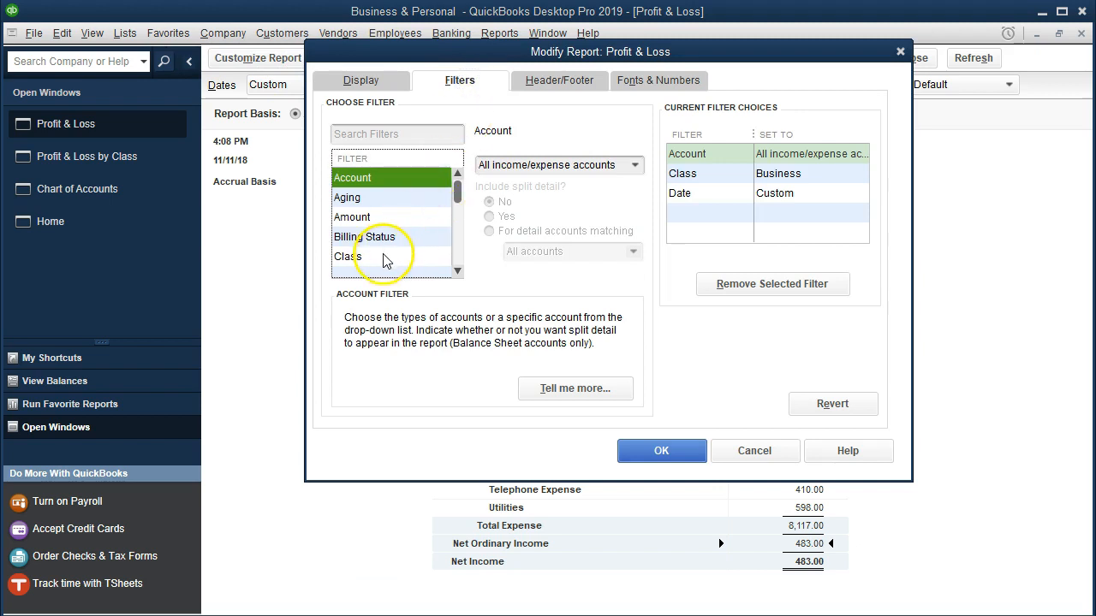
left_click(383, 257)
left_click(634, 164)
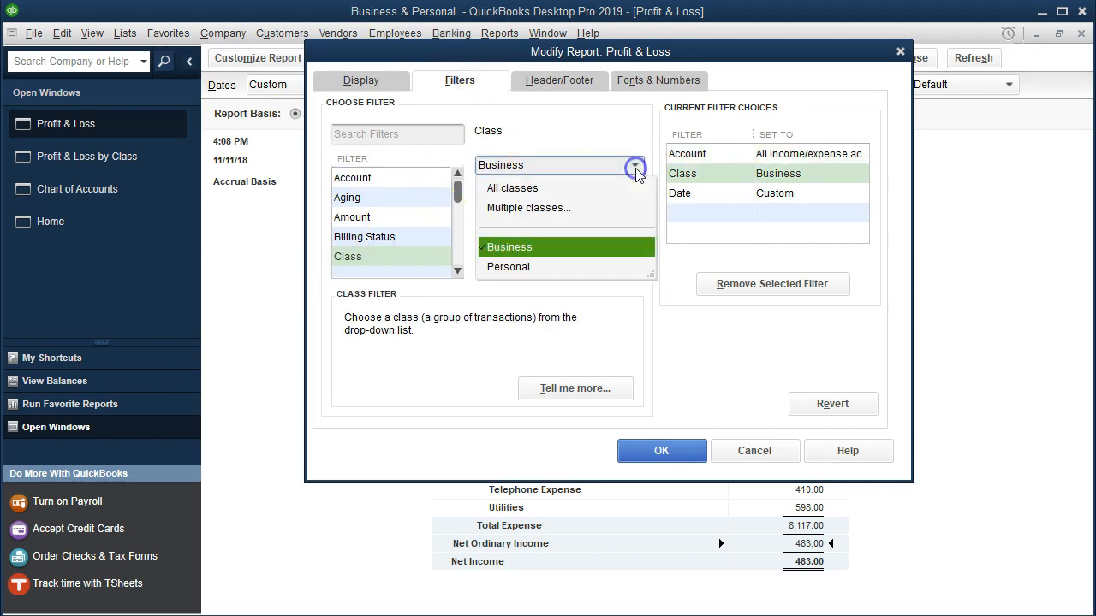
left_click(539, 265)
left_click(655, 453)
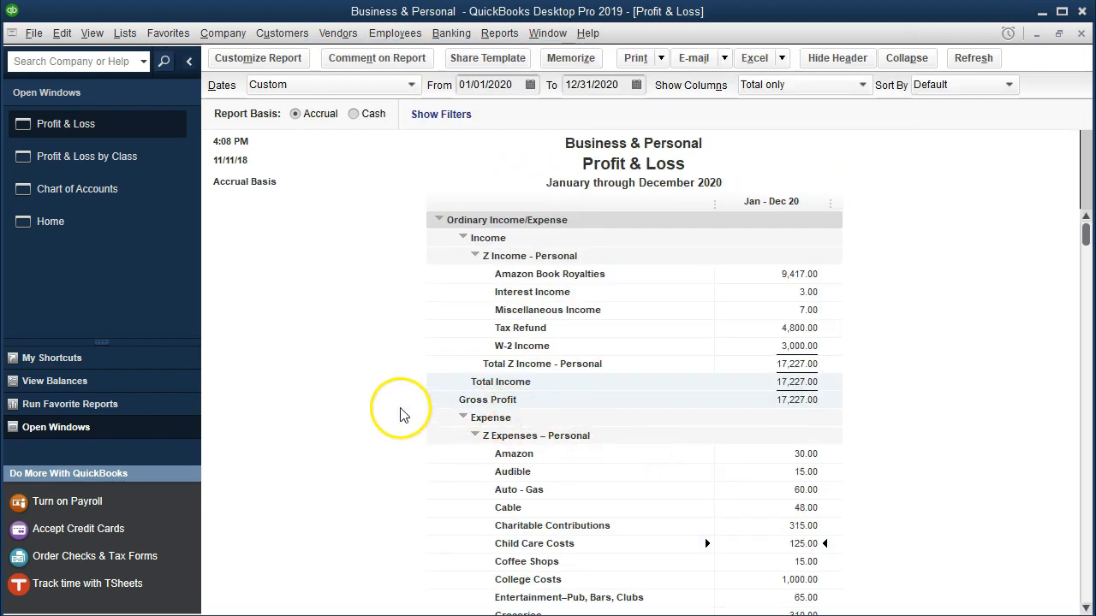
Briefly collapse and re-expand Z Income - Personal and Z Expenses – Personal, and review the subaccounts in the Personal report
left_click(475, 256)
left_click(475, 256)
scroll(435, 404, "down", 1)
left_click(473, 375)
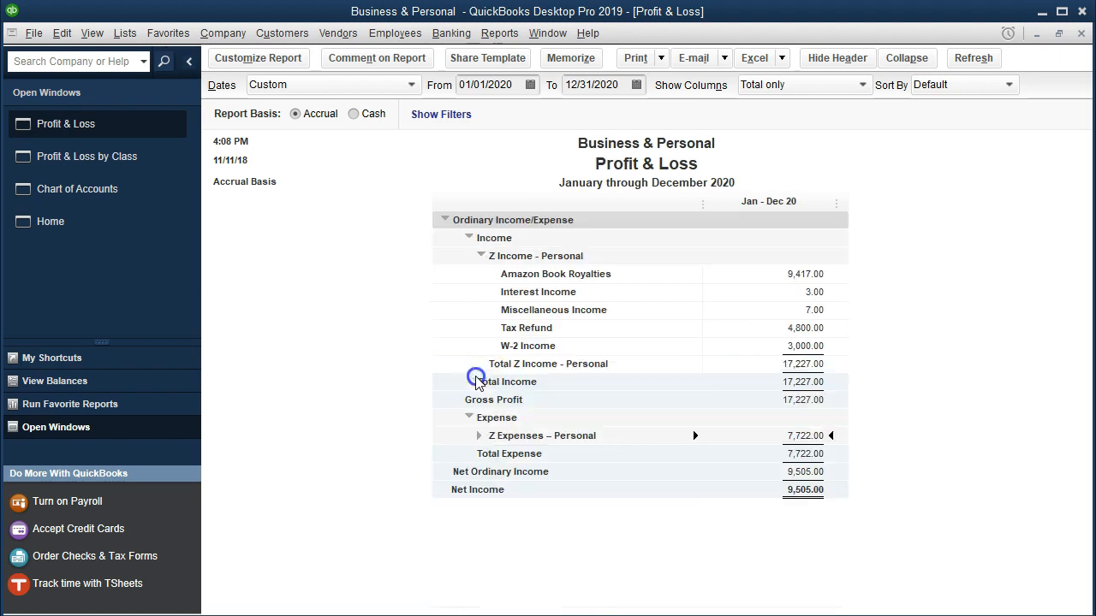
left_click(478, 435)
scroll(381, 438, "down", 3)
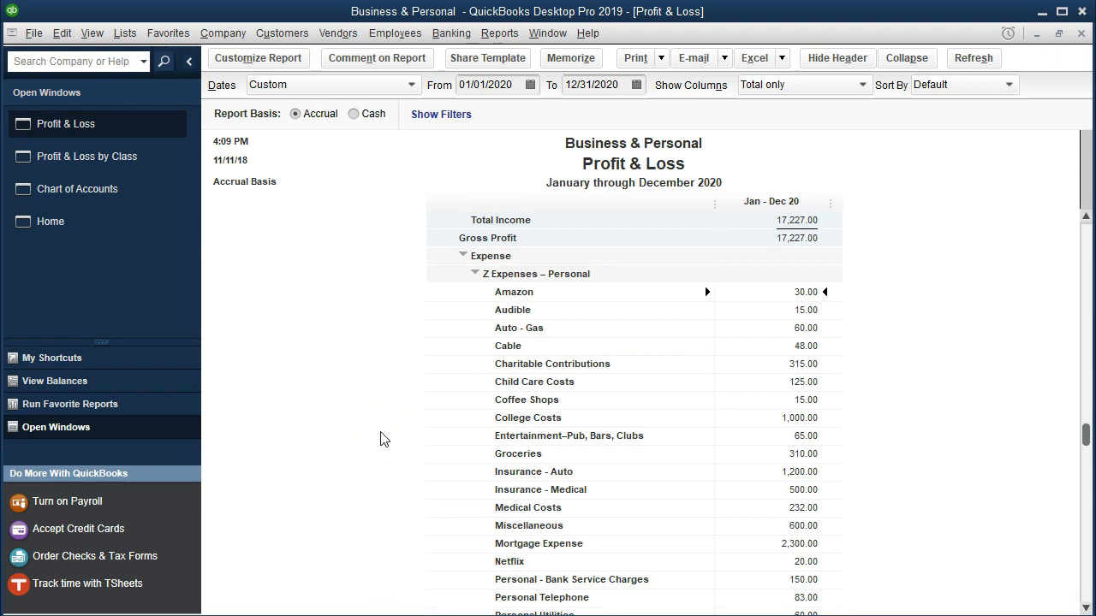
scroll(384, 439, "down", 1)
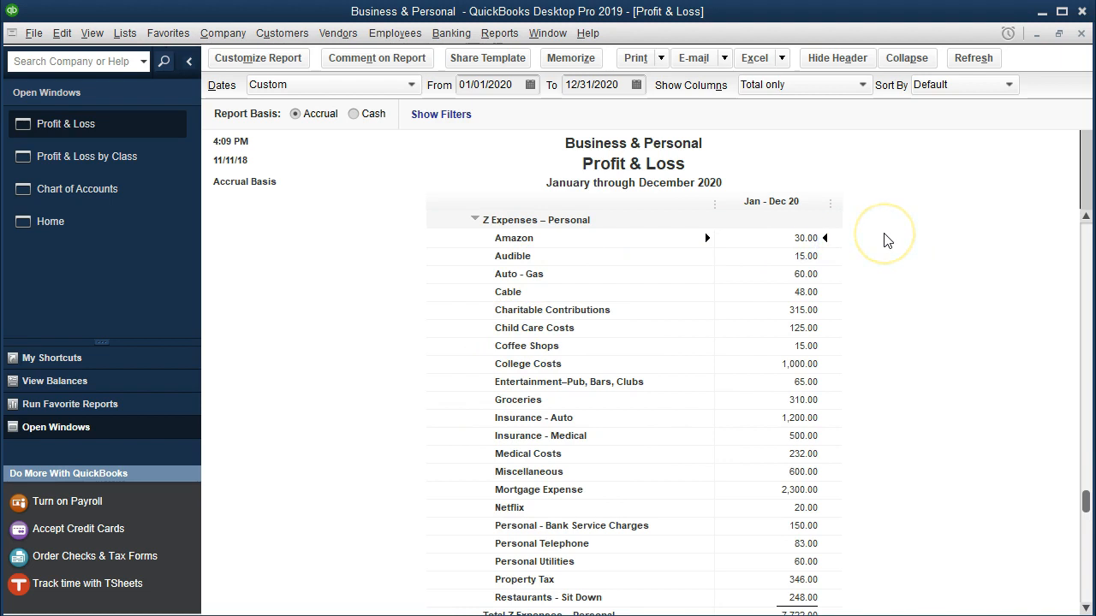
key("Down")
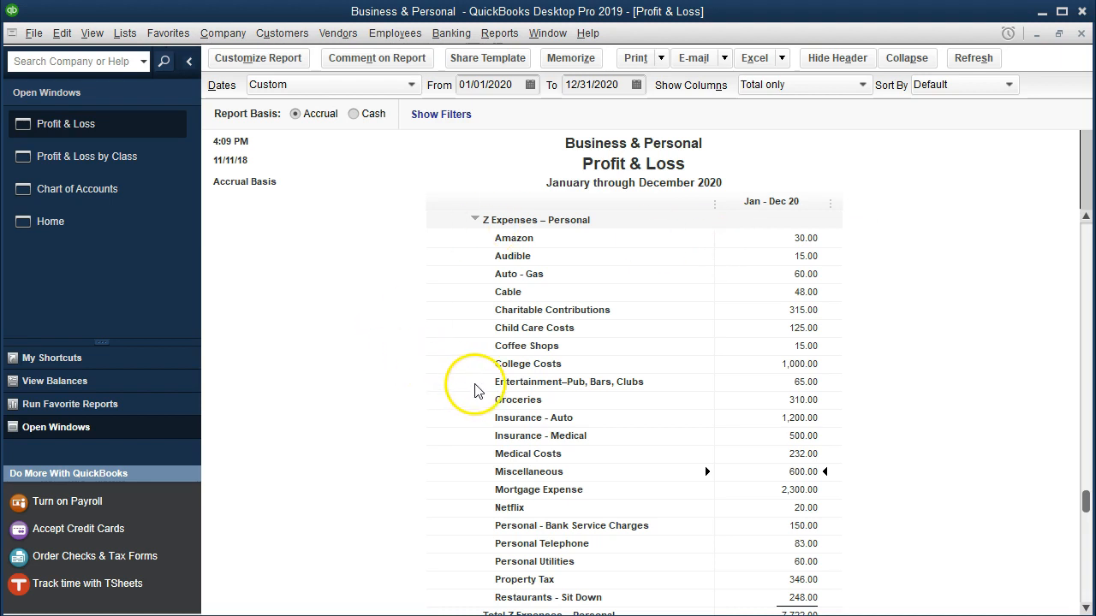
scroll(476, 390, "up", 4)
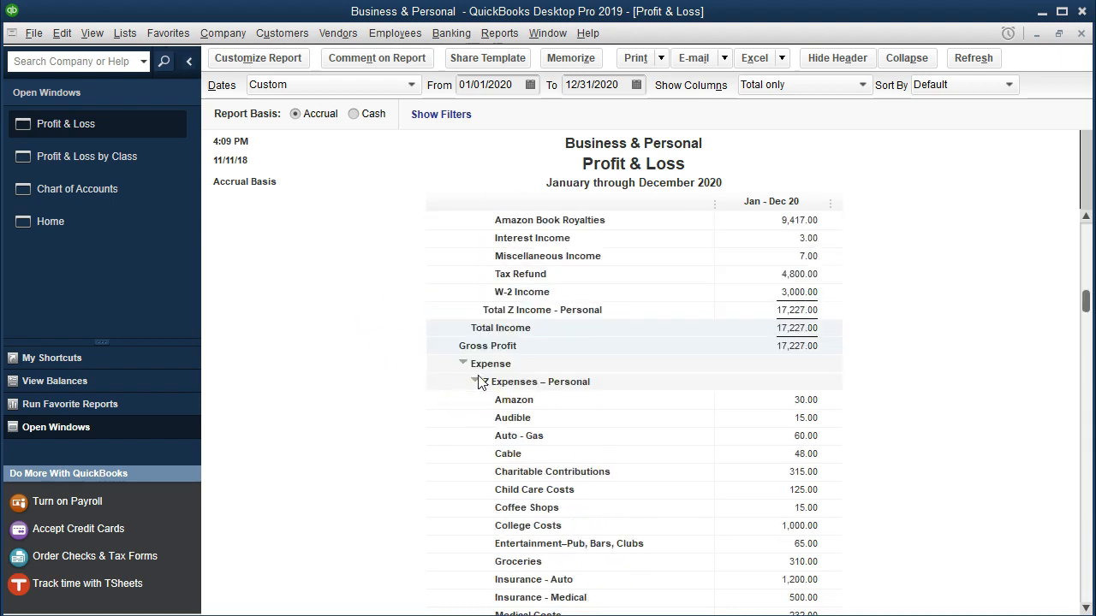